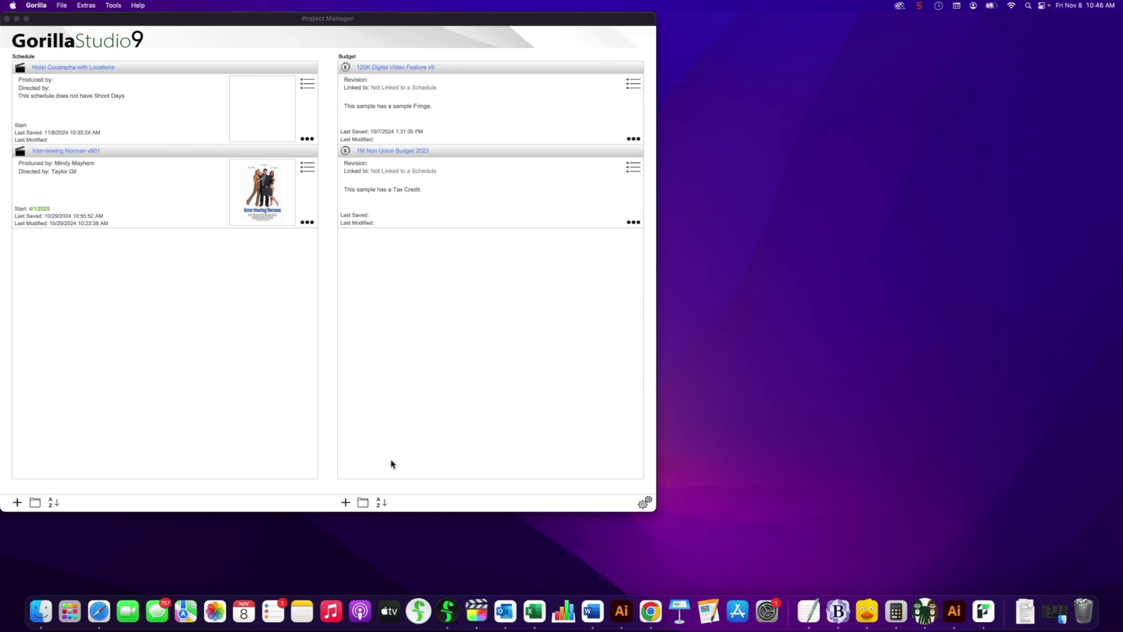
Switch to Final Draft and turn on Tags Mode for the Hotel Cucaracha script, moving its window aside.
{"action": "left_click", "coordinate": [256, 23]}
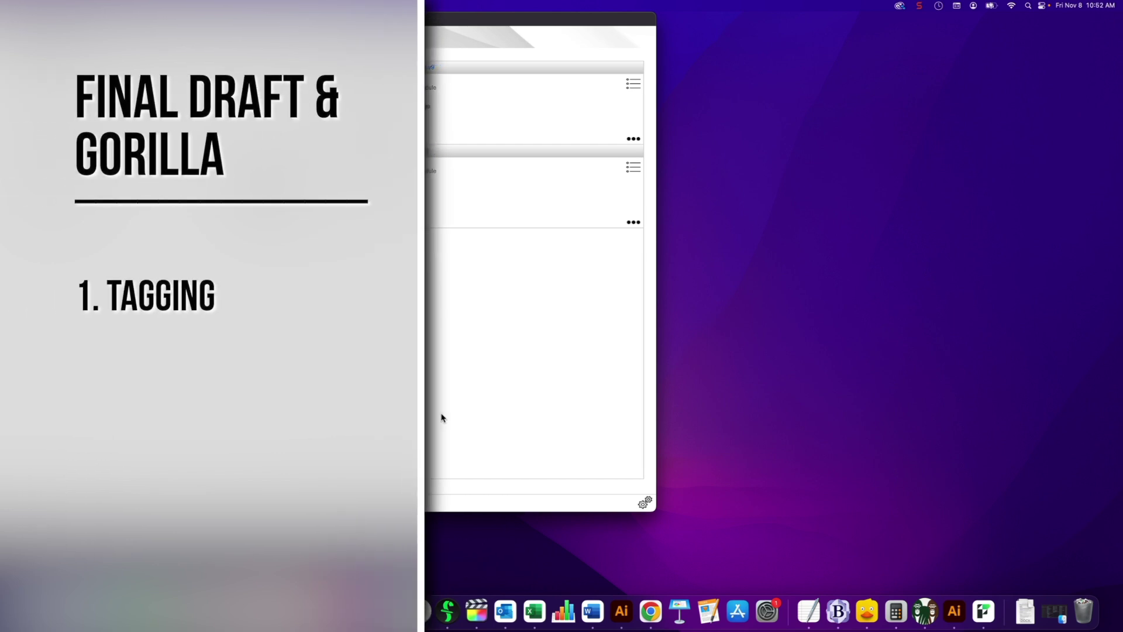
{"action": "key", "text": "super+Tab"}
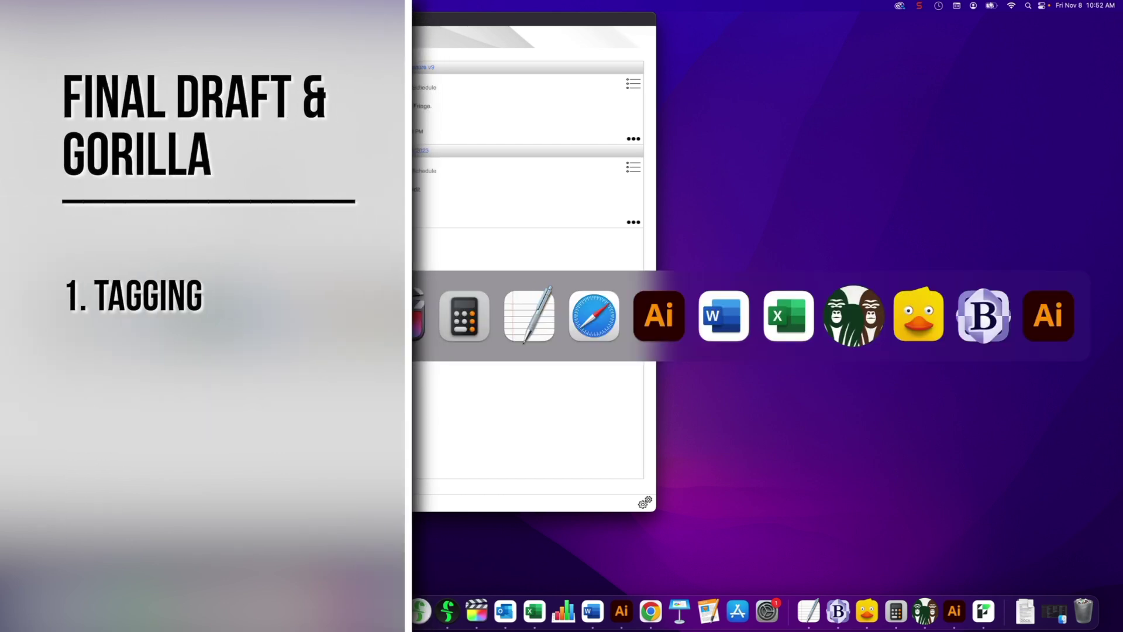
{"action": "left_click", "coordinate": [211, 317]}
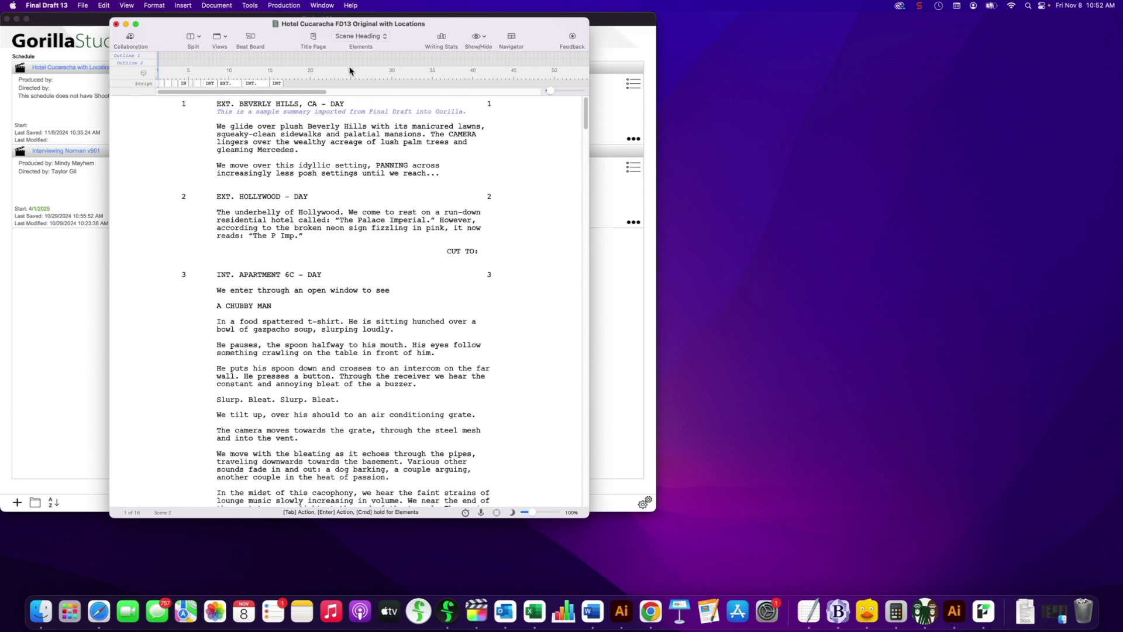
{"action": "left_click", "coordinate": [284, 5]}
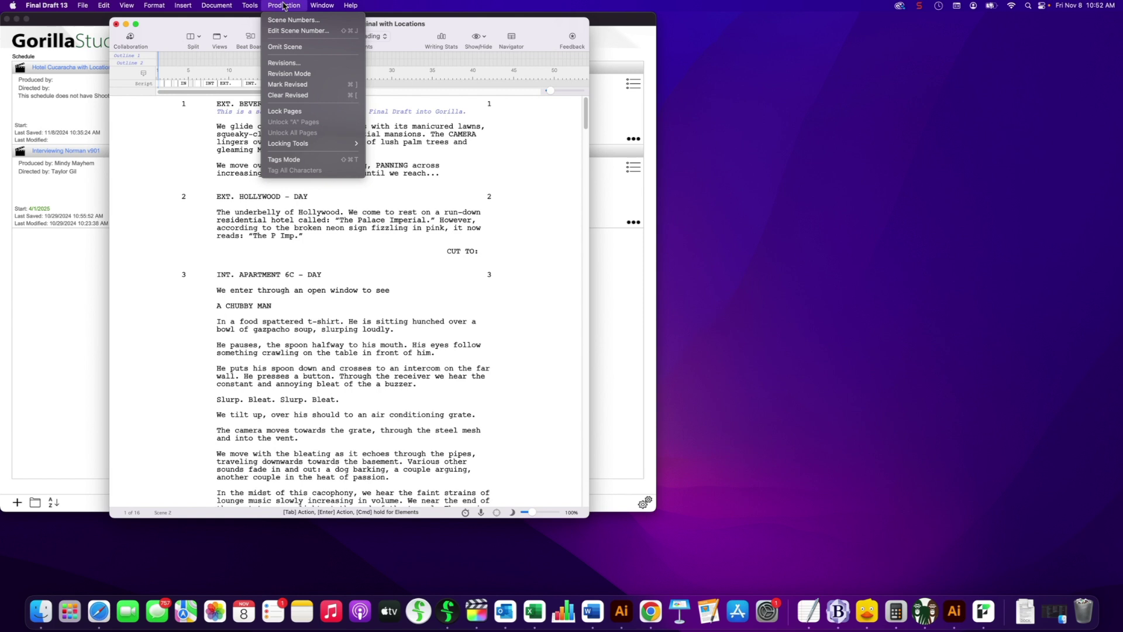
{"action": "left_click", "coordinate": [308, 163]}
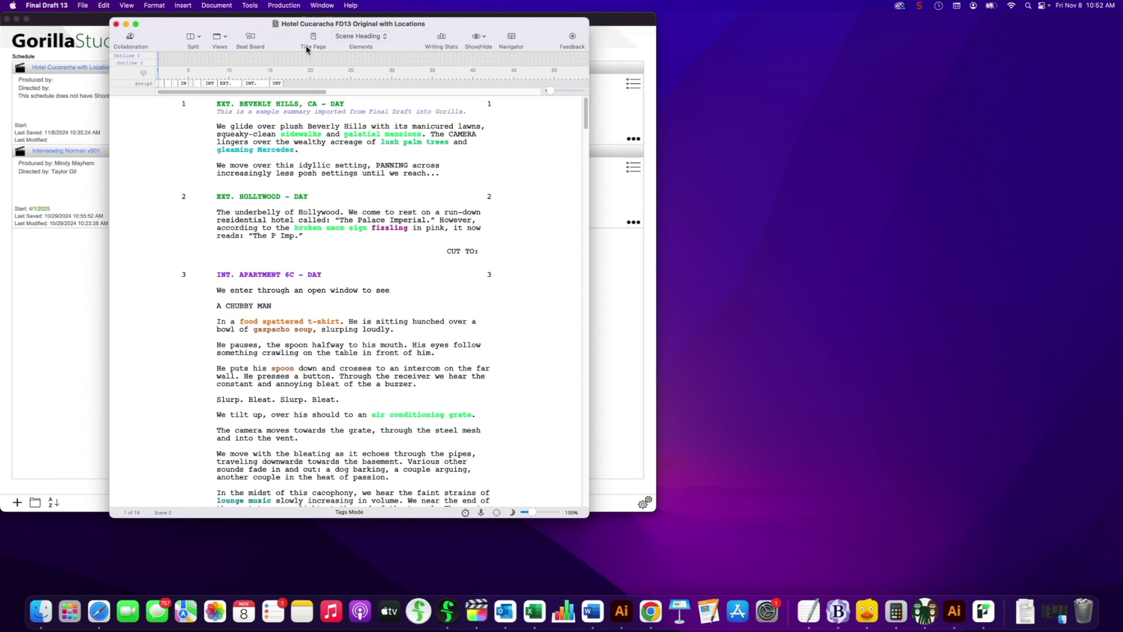
{"action": "left_click_drag", "start_coordinate": [265, 29], "coordinate": [470, 31]}
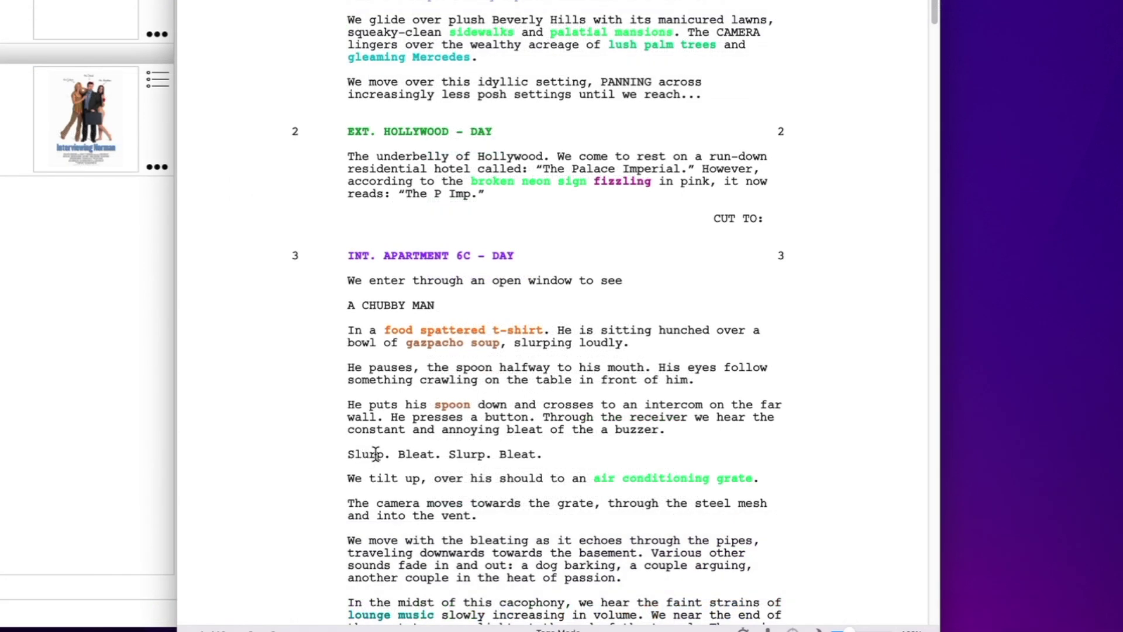
Tag the first word "Slurp" in scene 3 of the script under the Sound category.
{"action": "double_click", "coordinate": [374, 454]}
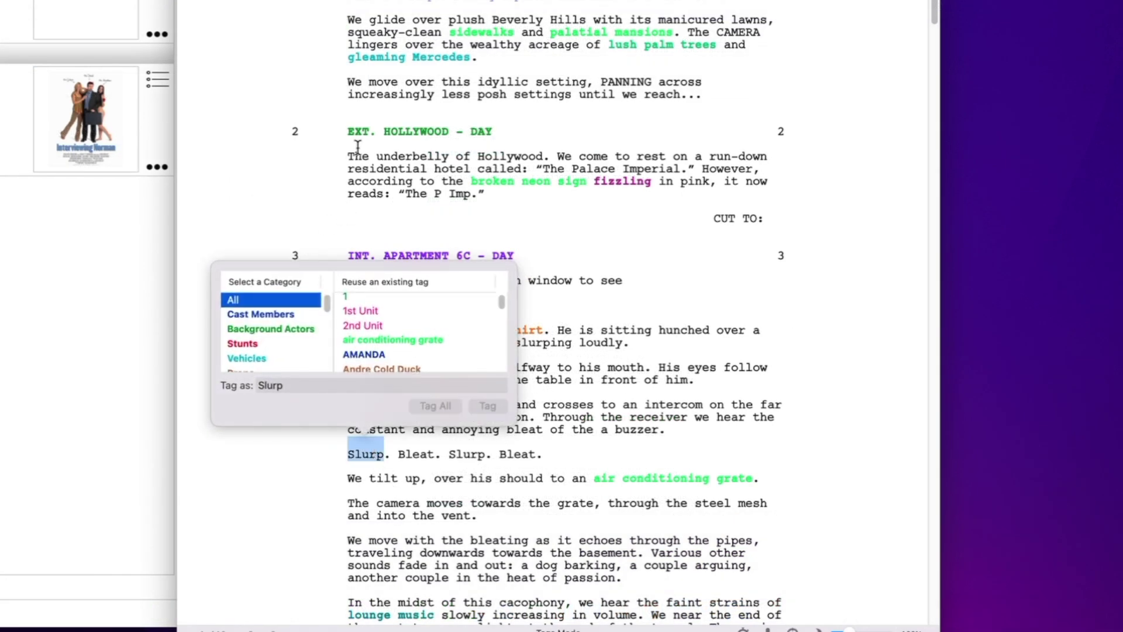
{"action": "scroll", "coordinate": [259, 344], "scroll_direction": "down", "scroll_amount": 5}
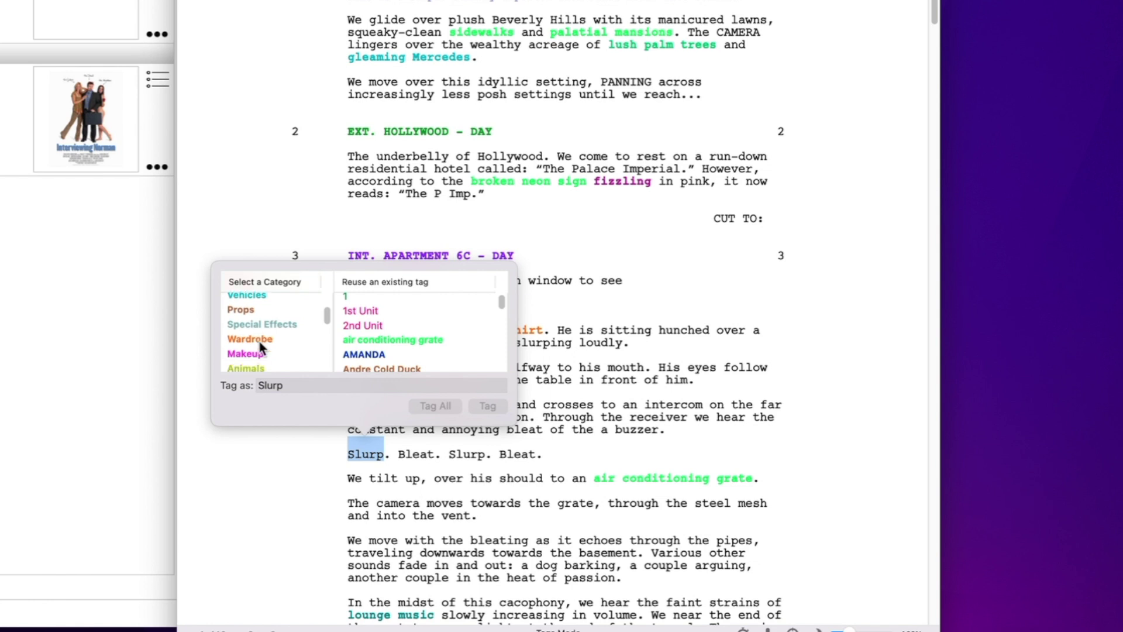
{"action": "scroll", "coordinate": [260, 349], "scroll_direction": "down", "scroll_amount": 3}
{"action": "scroll", "coordinate": [252, 333], "scroll_direction": "up", "scroll_amount": 1}
{"action": "left_click", "coordinate": [230, 317]}
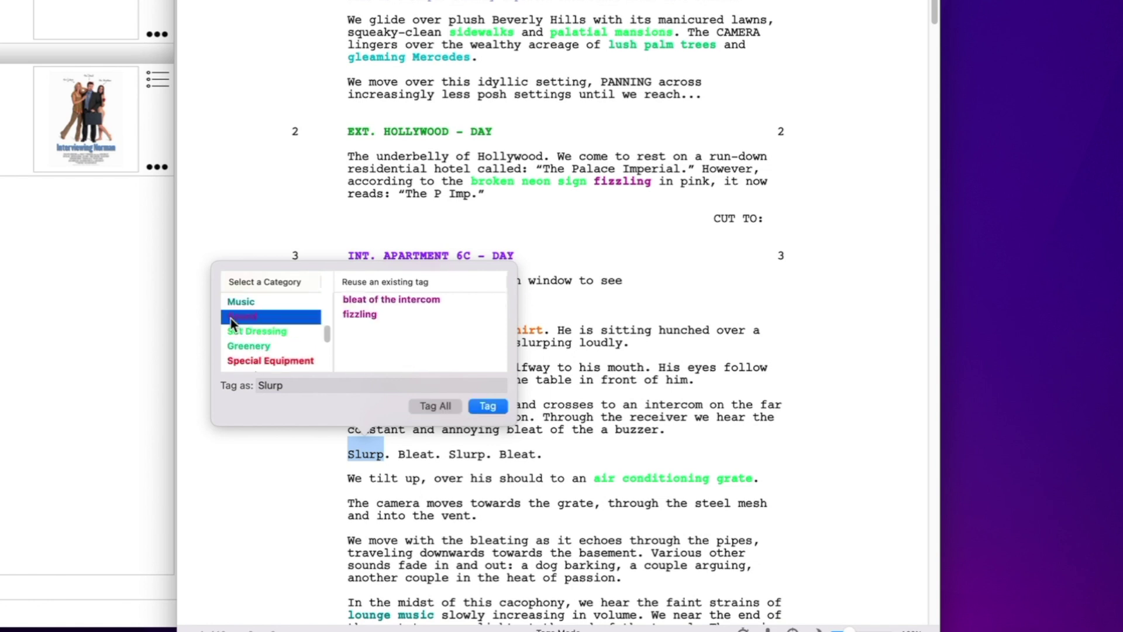
{"action": "left_click", "coordinate": [488, 405]}
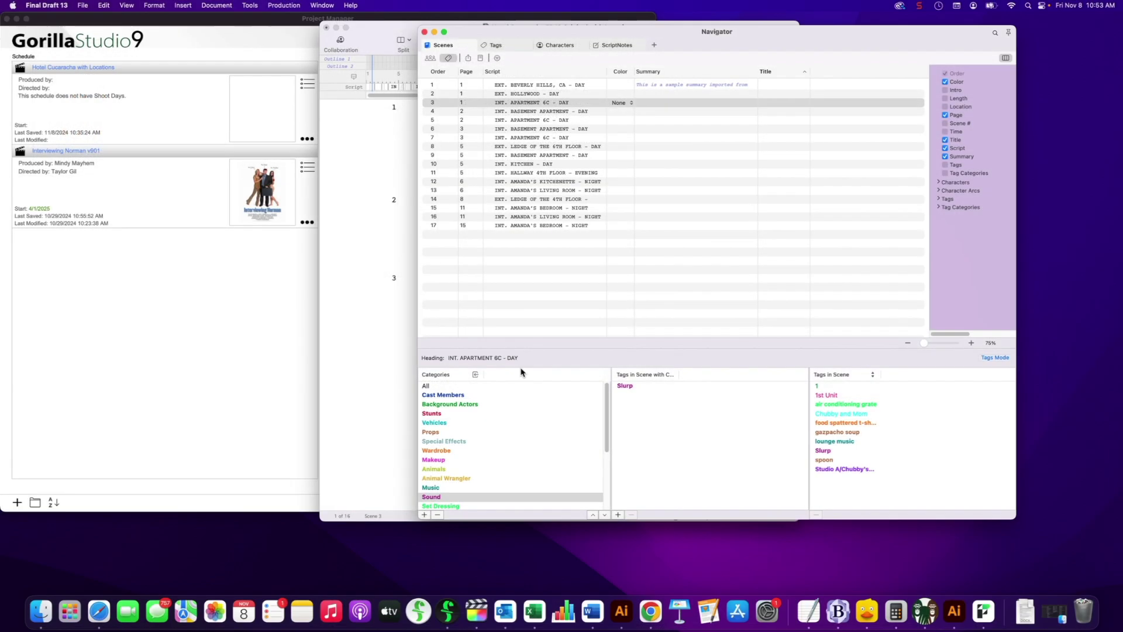
Move the Navigator window aside to check the Slurp tag in both the scene 3 script text and the tag lists.
{"action": "left_click_drag", "start_coordinate": [506, 37], "coordinate": [684, 50]}
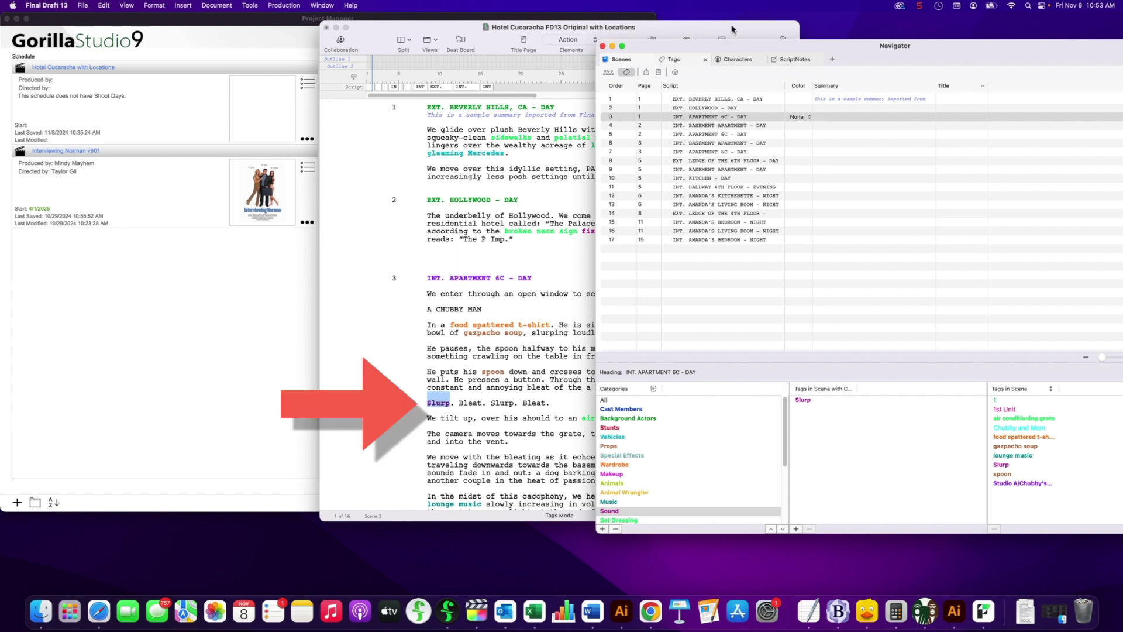
{"action": "left_click_drag", "start_coordinate": [701, 48], "coordinate": [484, 33]}
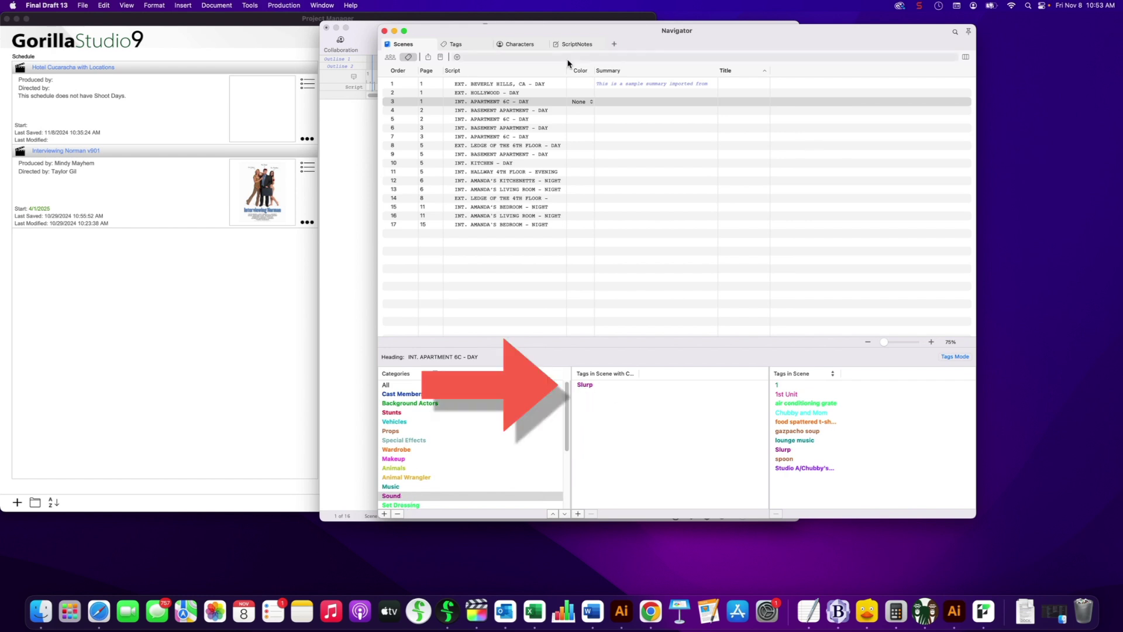
{"action": "left_click_drag", "start_coordinate": [544, 33], "coordinate": [653, 43]}
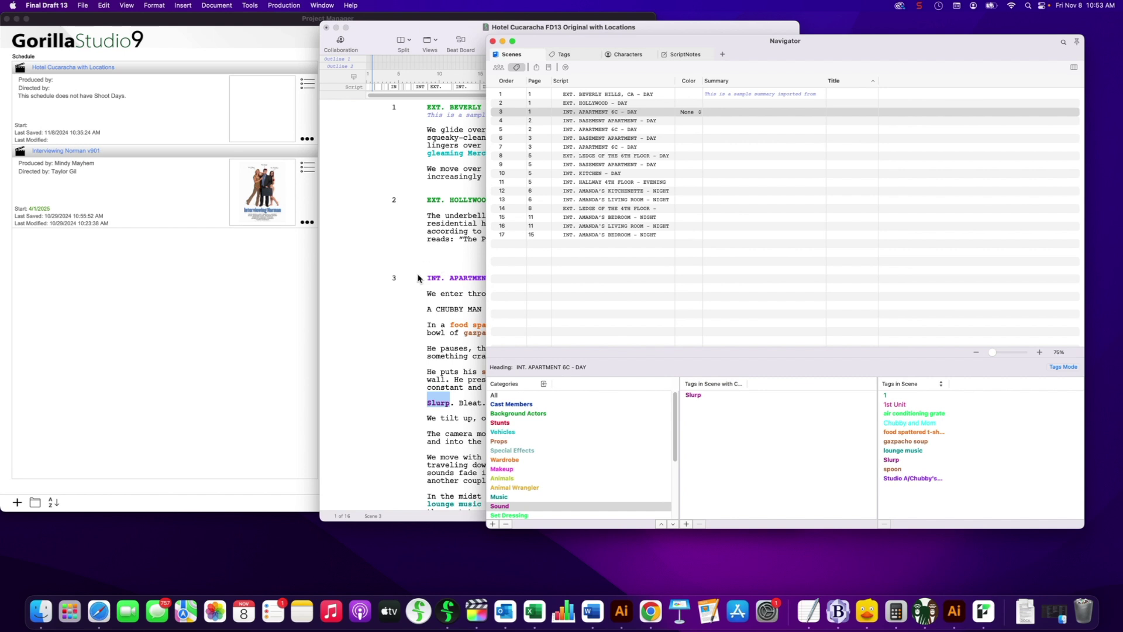
{"action": "left_click_drag", "start_coordinate": [550, 45], "coordinate": [624, 50]}
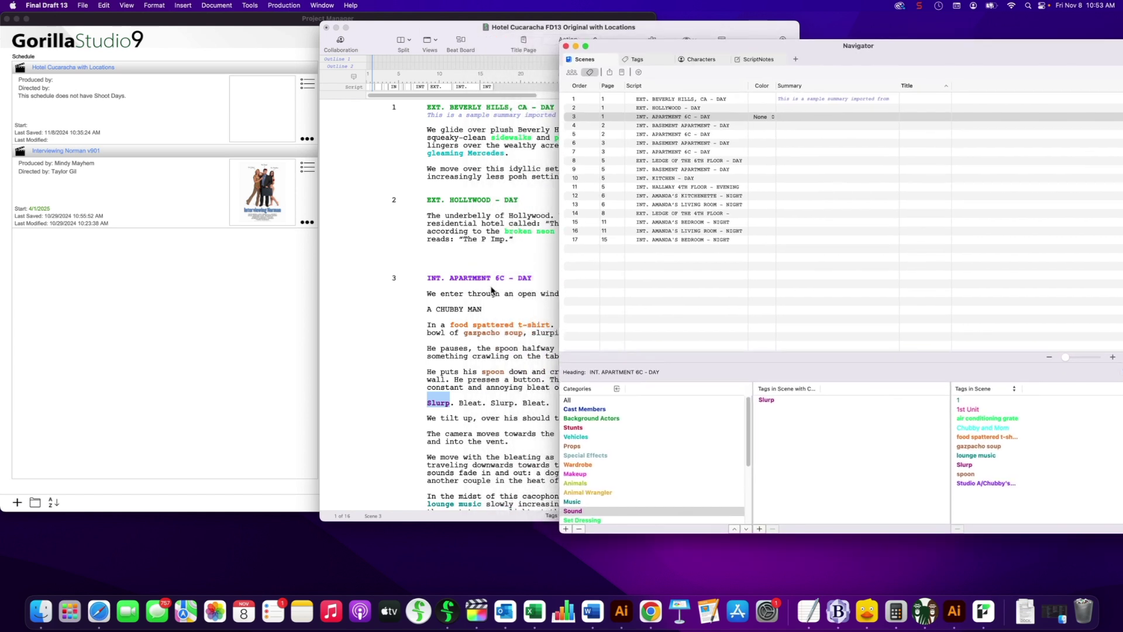
Switch to Gorilla, view the new schedule options, and open the Hotel Cucaracha with Locations schedule.
{"action": "left_click", "coordinate": [204, 350]}
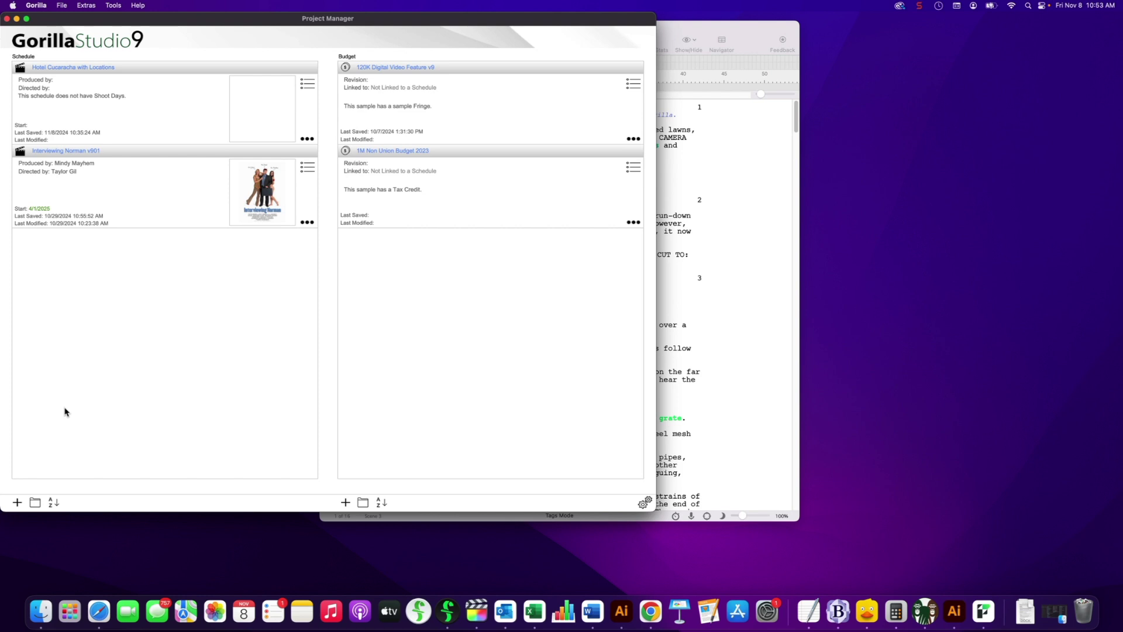
{"action": "left_click", "coordinate": [17, 502]}
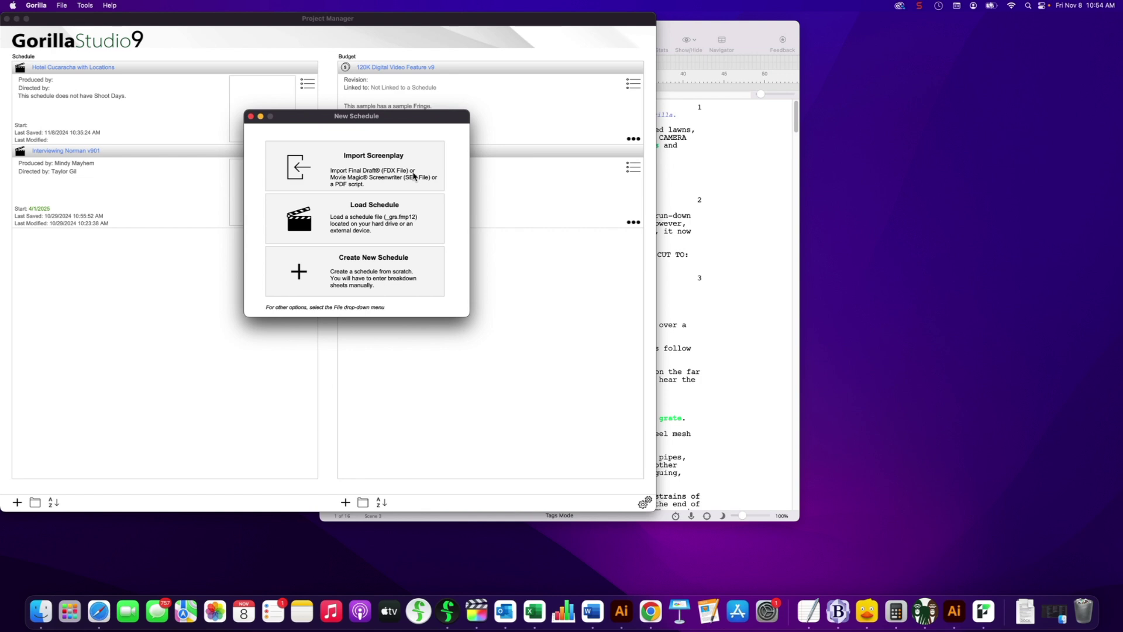
{"action": "left_click", "coordinate": [251, 117]}
{"action": "left_click", "coordinate": [87, 71]}
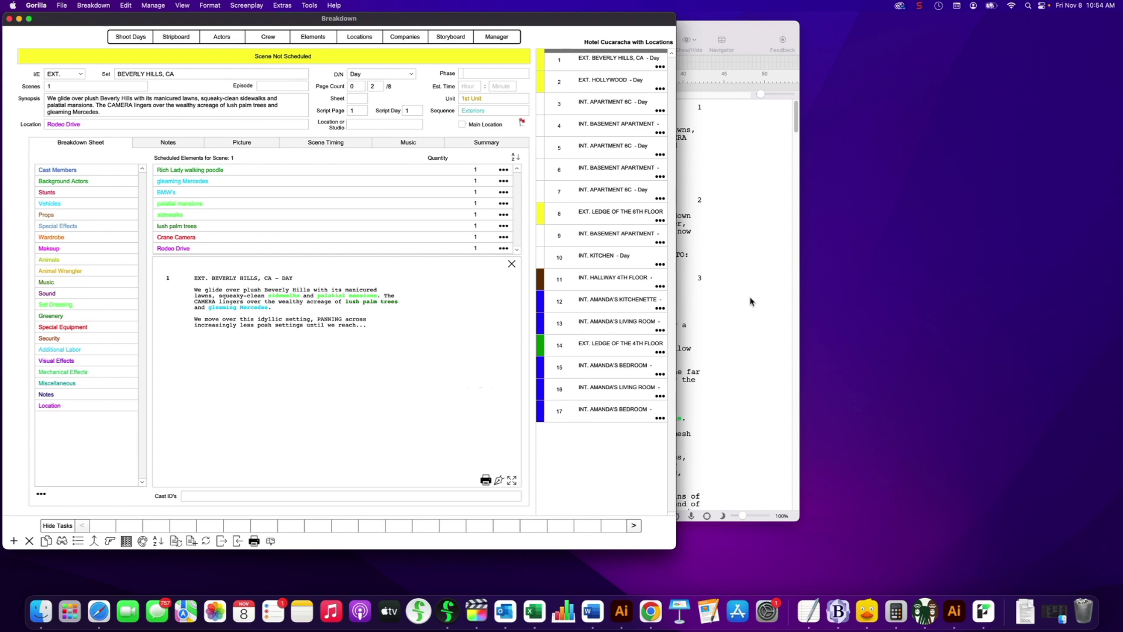
Compare scene 5, INT. APARTMENT 6C - DAY, in the Final Draft script with its breakdown sheet in Gorilla.
{"action": "left_click_drag", "start_coordinate": [710, 34], "coordinate": [877, 56]}
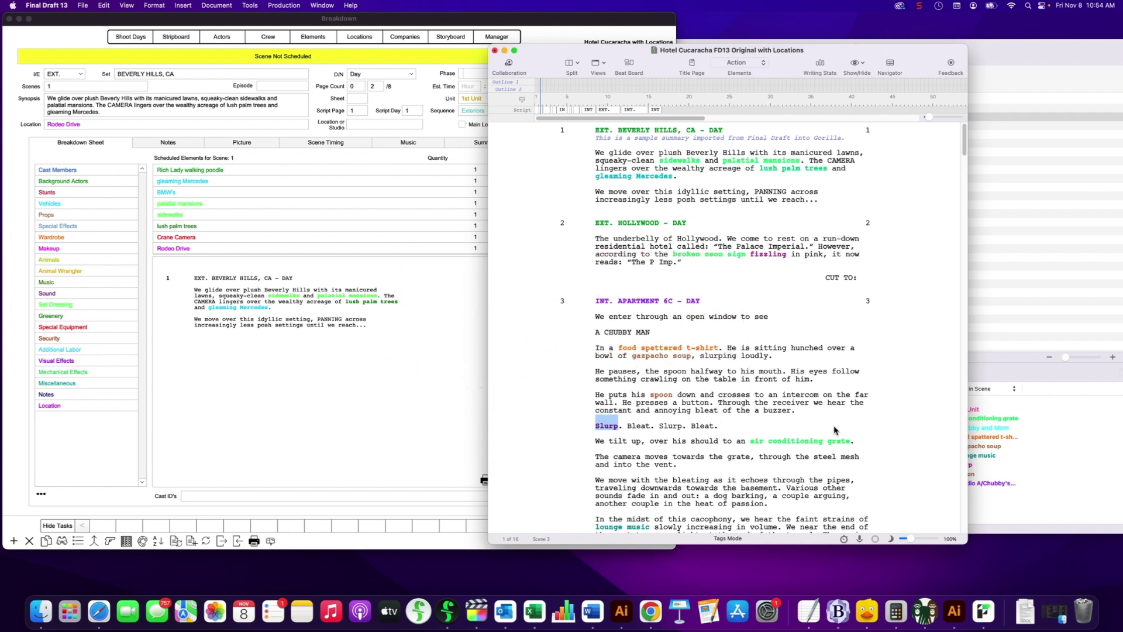
{"action": "scroll", "coordinate": [783, 380], "scroll_direction": "down", "scroll_amount": 5}
{"action": "scroll", "coordinate": [783, 381], "scroll_direction": "down", "scroll_amount": 10}
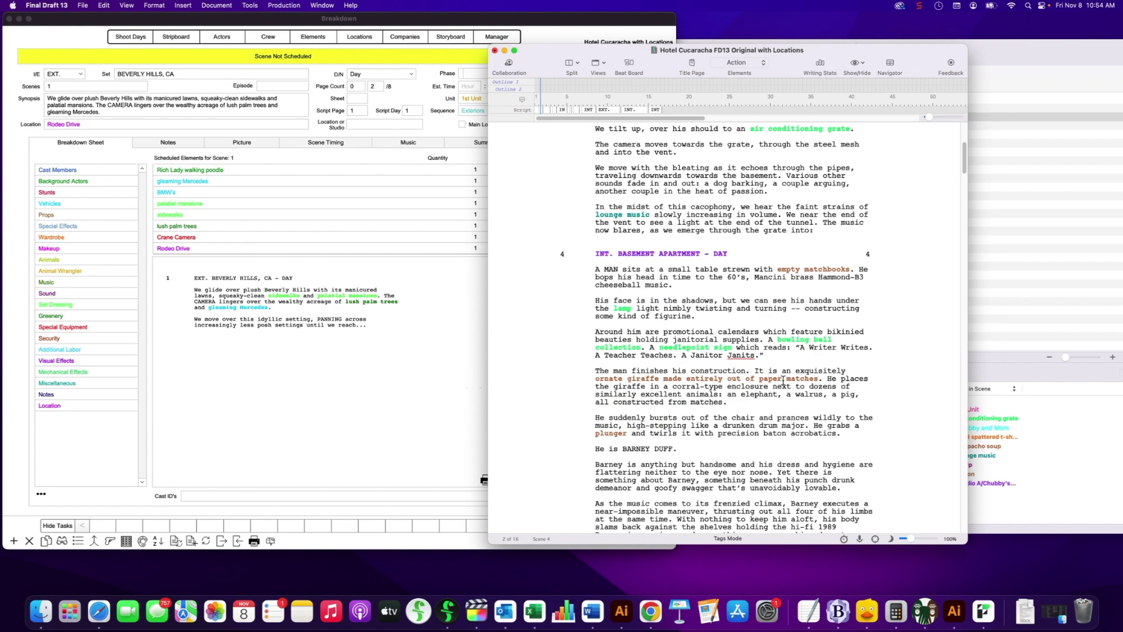
{"action": "scroll", "coordinate": [783, 381], "scroll_direction": "down", "scroll_amount": 3}
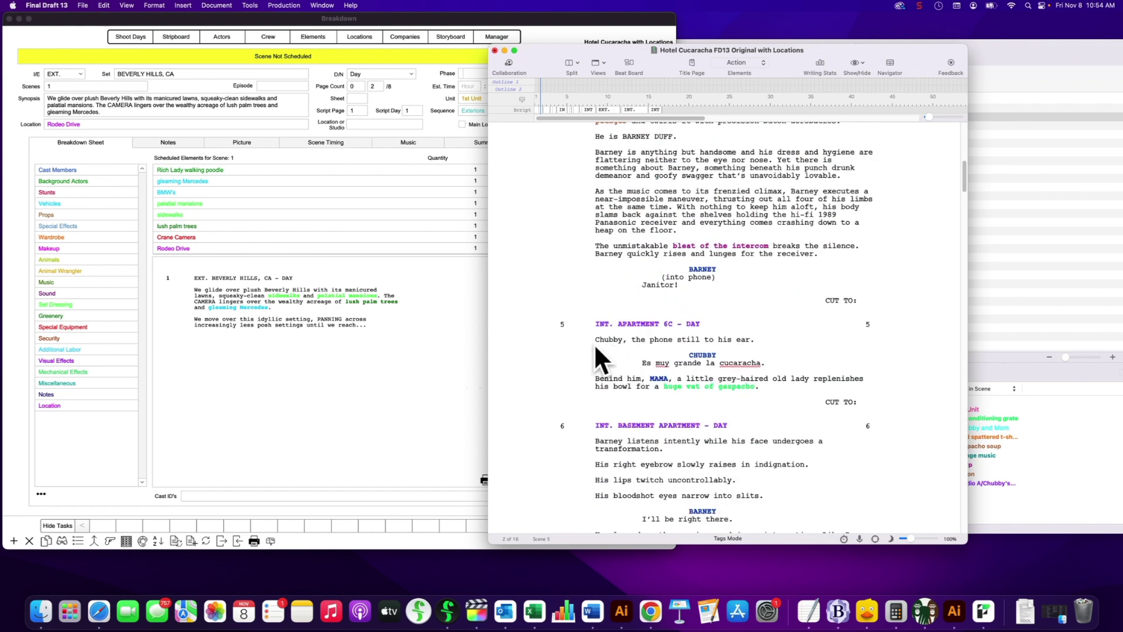
{"action": "left_click", "coordinate": [422, 330]}
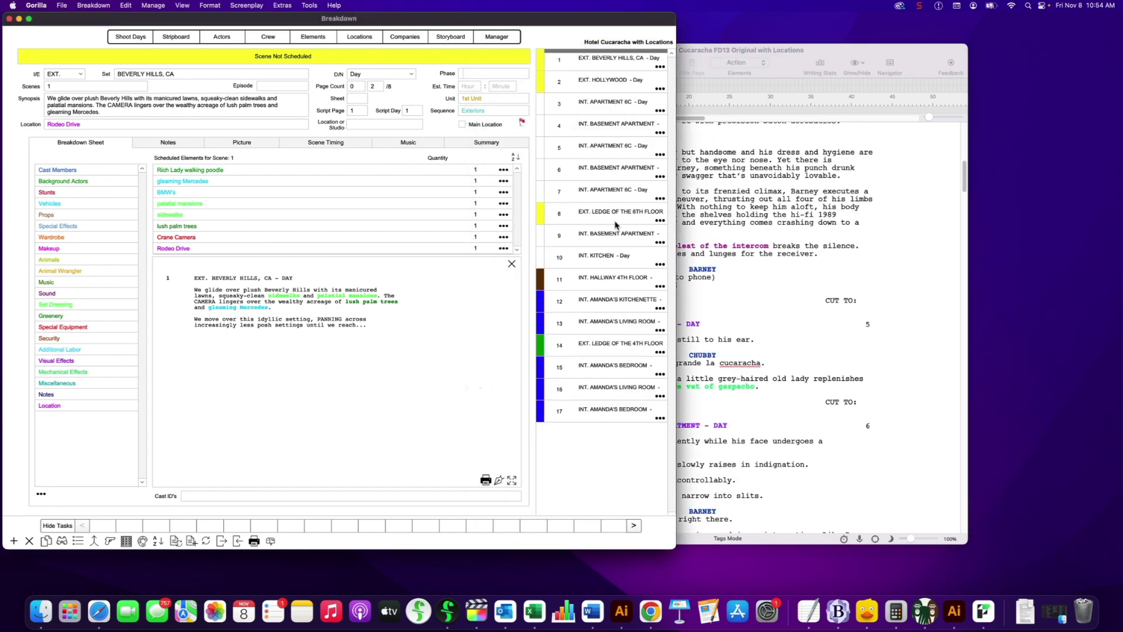
{"action": "left_click", "coordinate": [614, 148]}
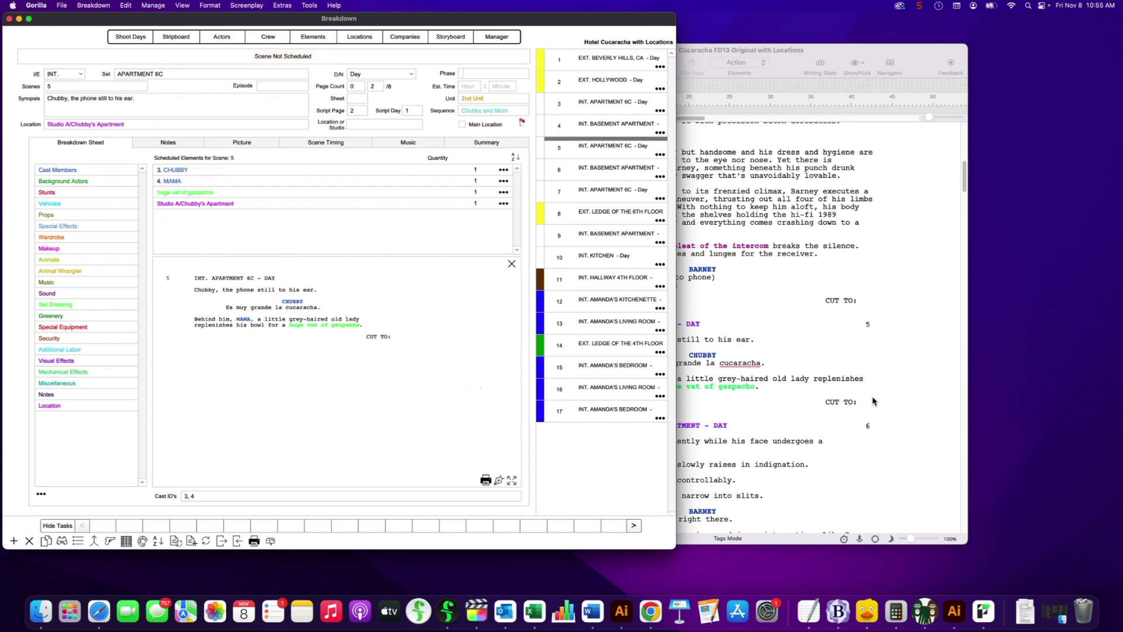
{"action": "left_click", "coordinate": [872, 400]}
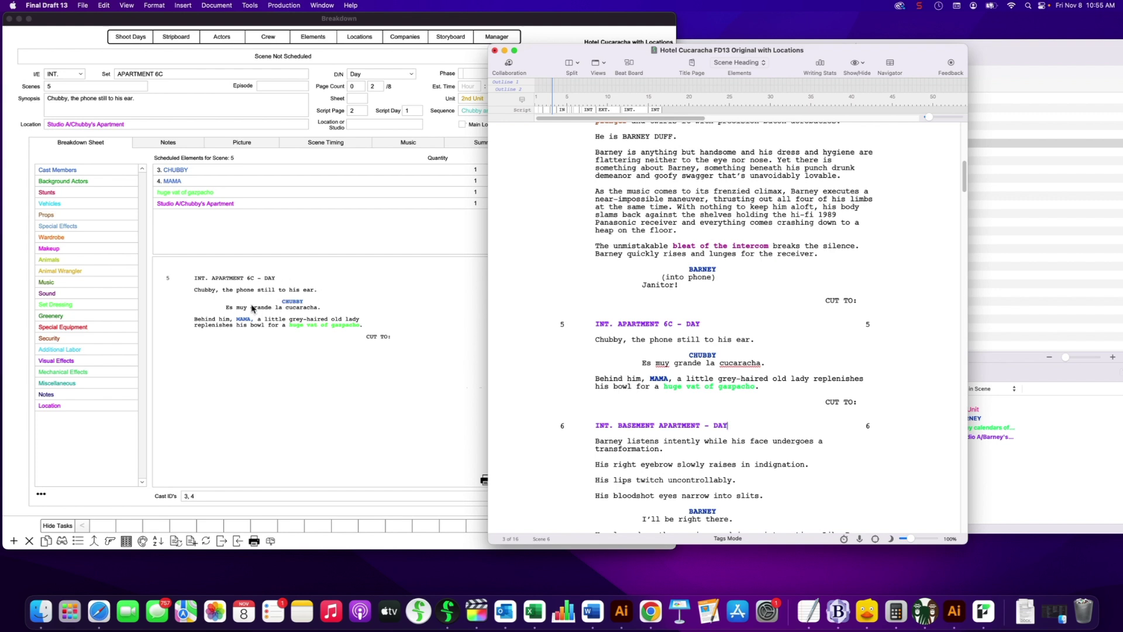
{"action": "left_click", "coordinate": [270, 362]}
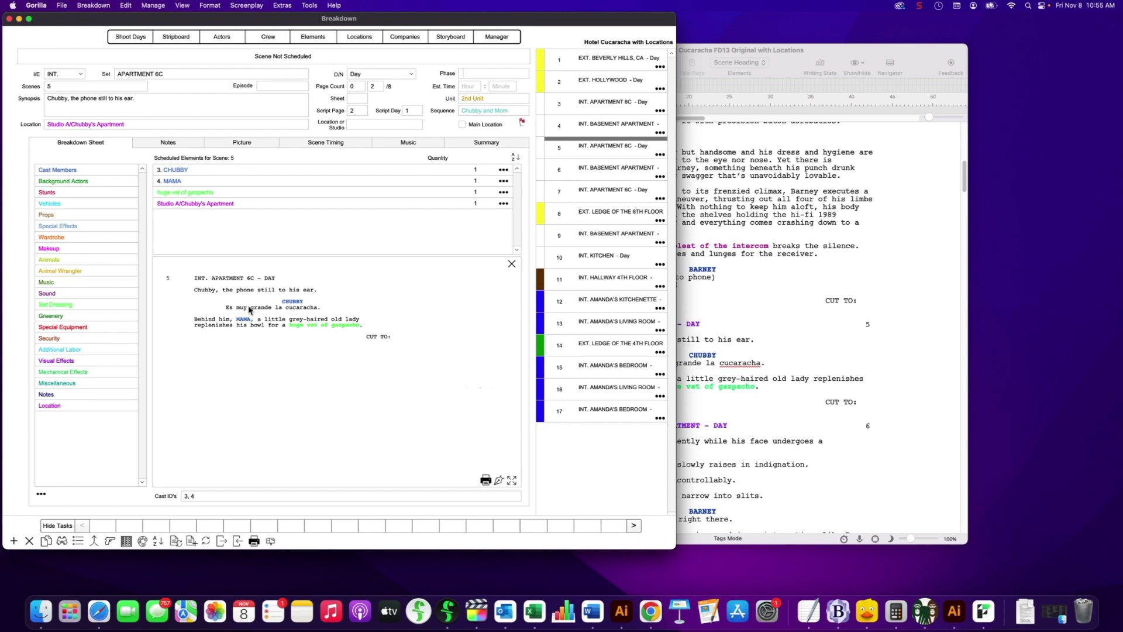
Go back to scene 3 in the Final Draft script and open the scene 3 breakdown sheet in Gorilla.
{"action": "left_click", "coordinate": [799, 303]}
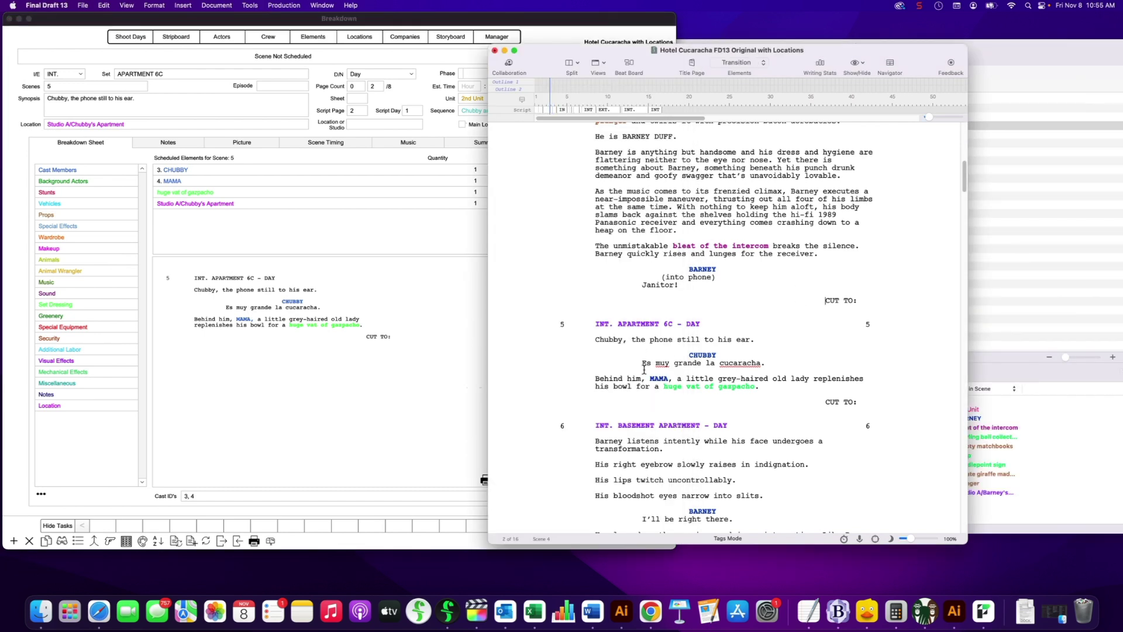
{"action": "scroll", "coordinate": [645, 369], "scroll_direction": "up", "scroll_amount": 15}
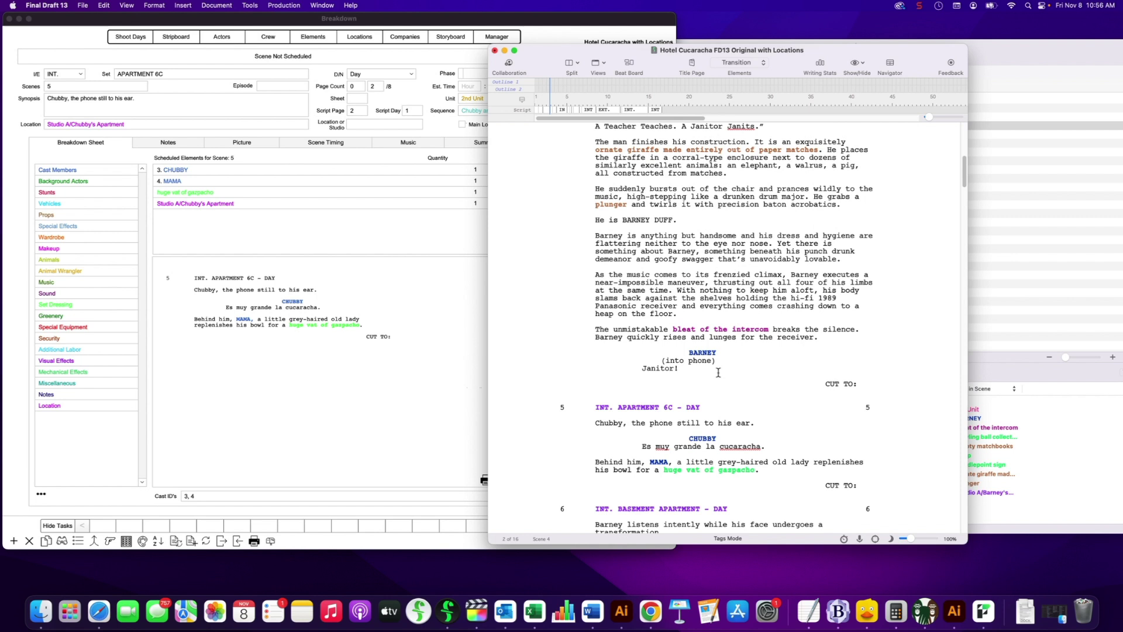
{"action": "scroll", "coordinate": [718, 373], "scroll_direction": "up", "scroll_amount": 5}
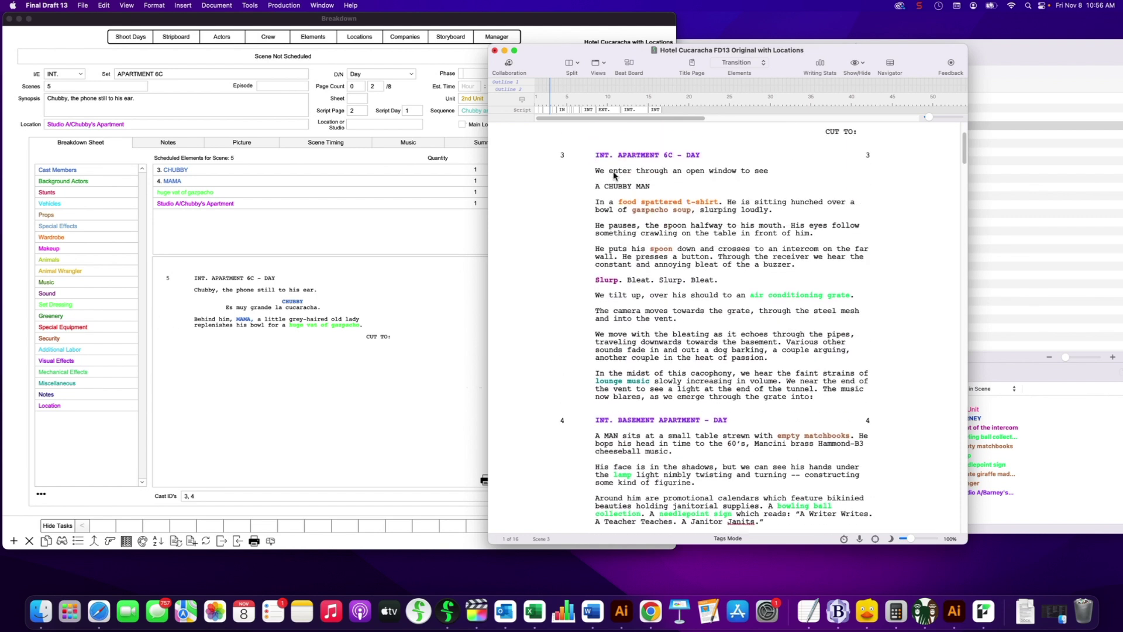
{"action": "left_click", "coordinate": [381, 363]}
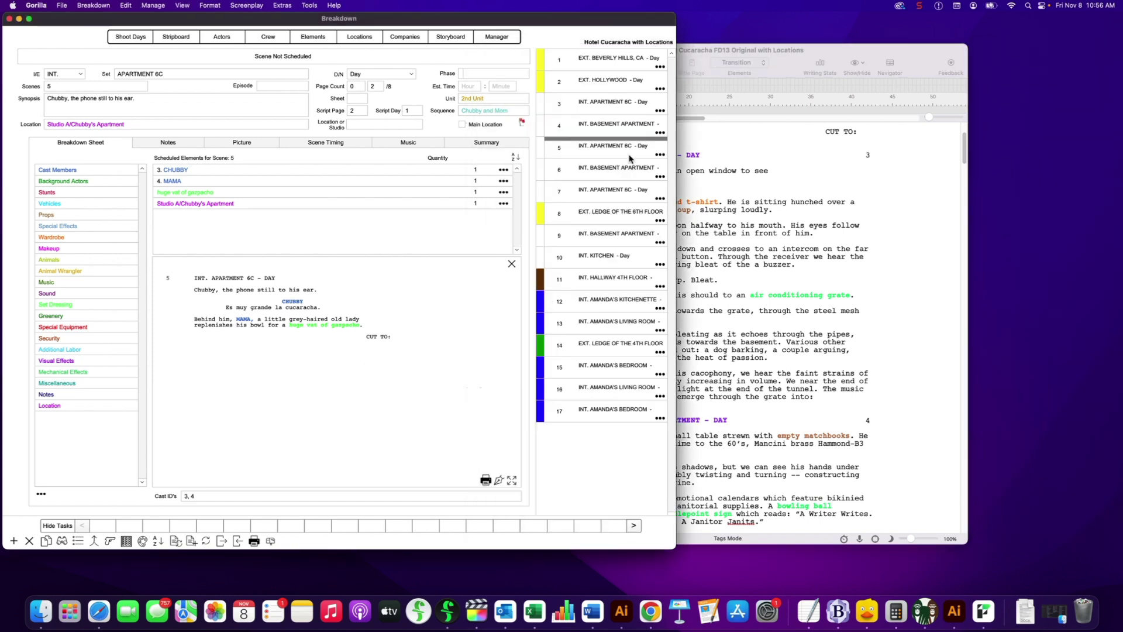
{"action": "left_click", "coordinate": [610, 104]}
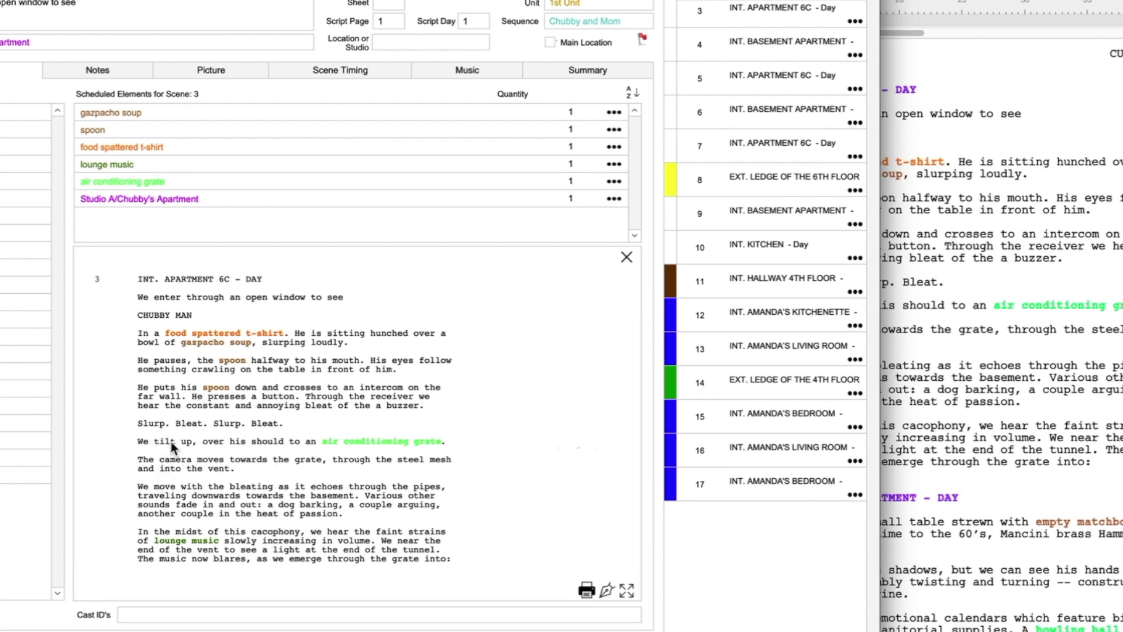
Tag the word "Slurp" in Gorilla's scene 3 screenplay text under the Sound category.
{"action": "left_click", "coordinate": [170, 442]}
{"action": "double_click", "coordinate": [148, 422]}
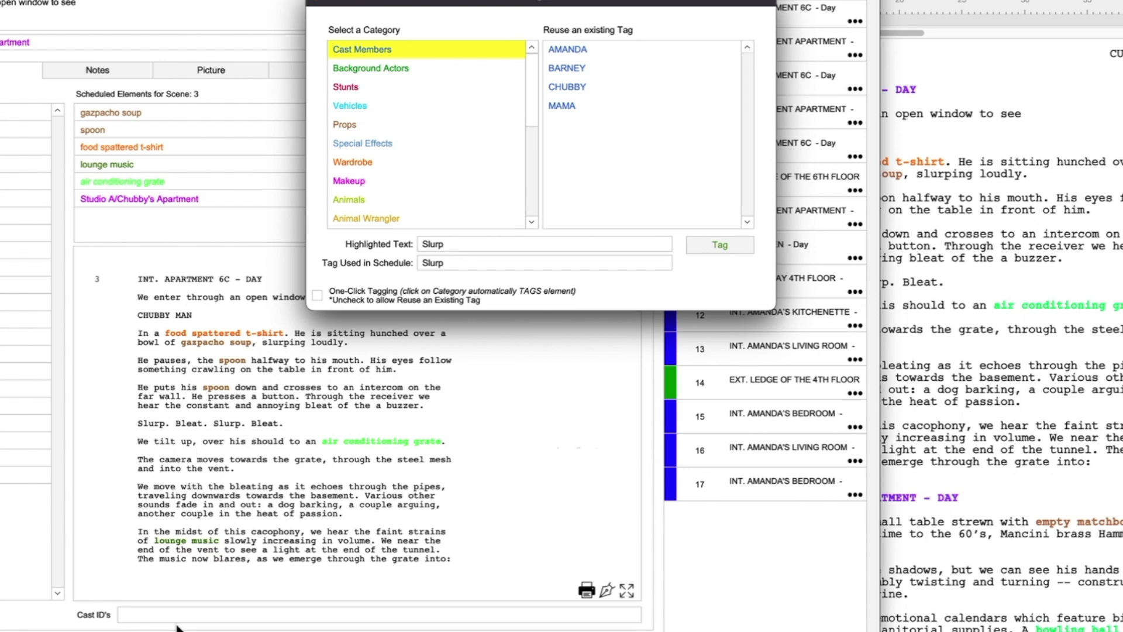
{"action": "left_click_drag", "start_coordinate": [467, 2], "coordinate": [432, 66]}
{"action": "scroll", "coordinate": [334, 211], "scroll_direction": "down", "scroll_amount": 4}
{"action": "left_click", "coordinate": [301, 257]}
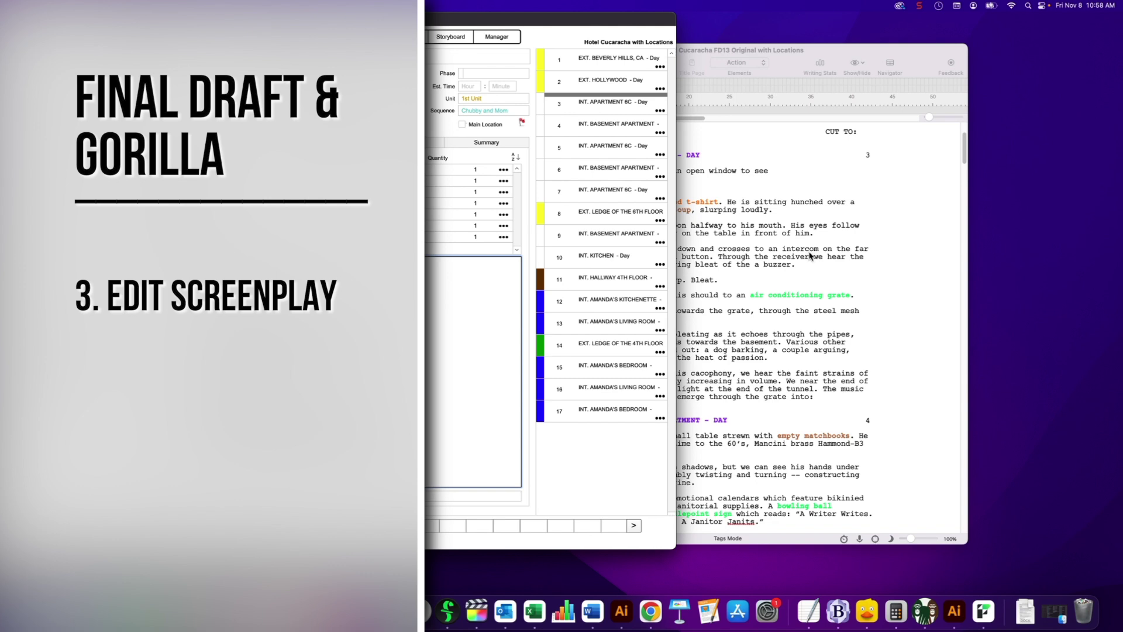
Compare scene 3 in the Final Draft script with its screenplay text on the Gorilla breakdown sheet.
{"action": "left_click", "coordinate": [762, 260]}
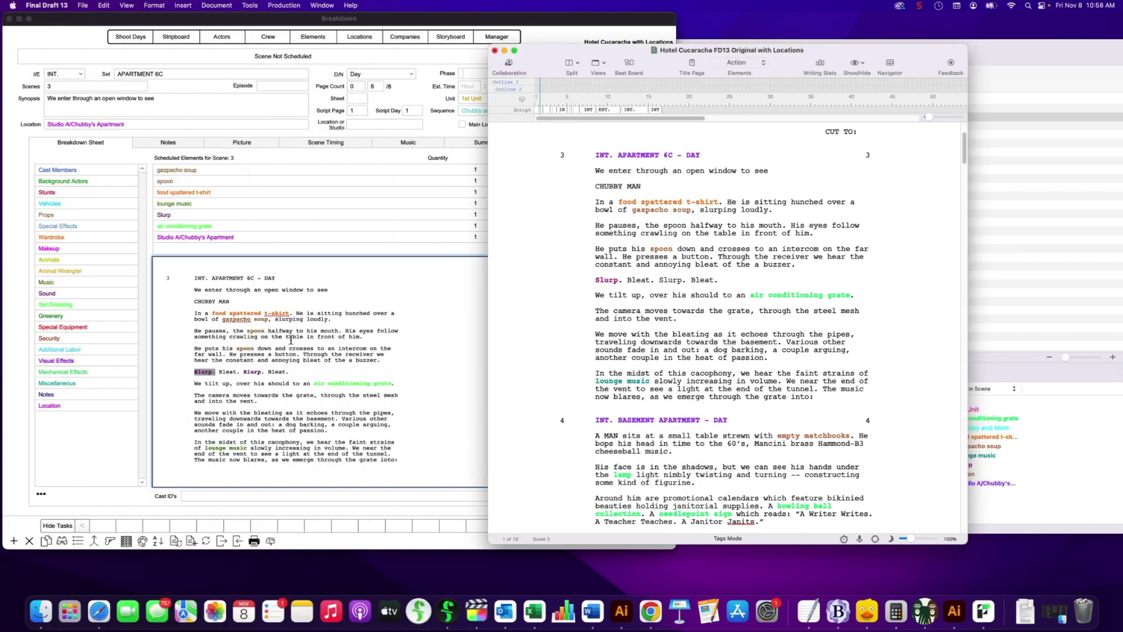
{"action": "left_click", "coordinate": [190, 261]}
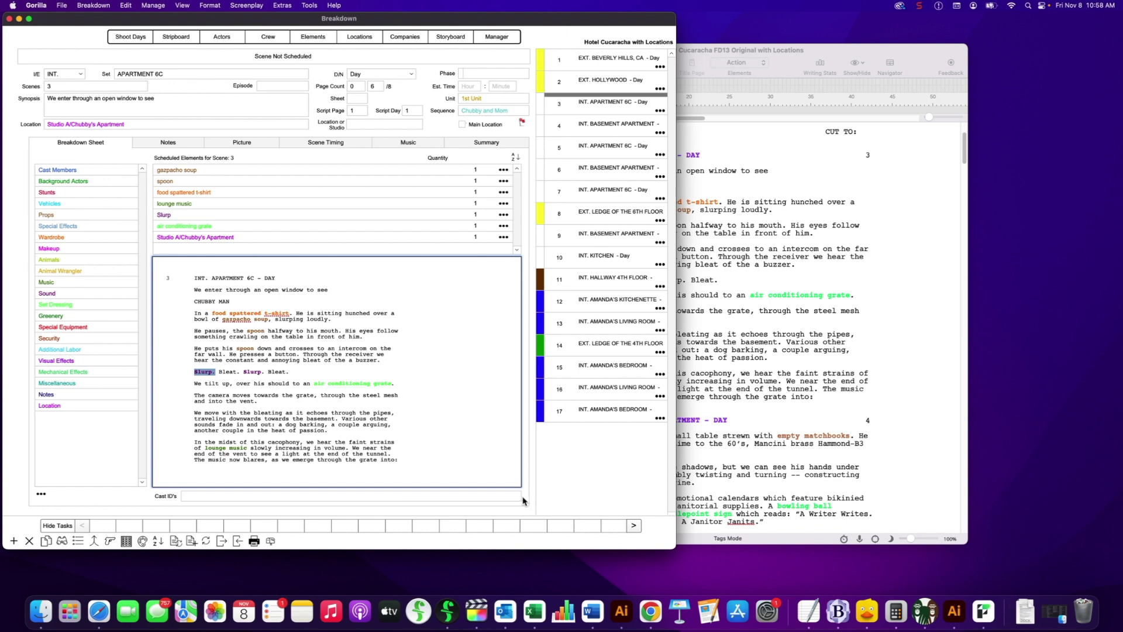
{"action": "mouse_move", "coordinate": [525, 490]}
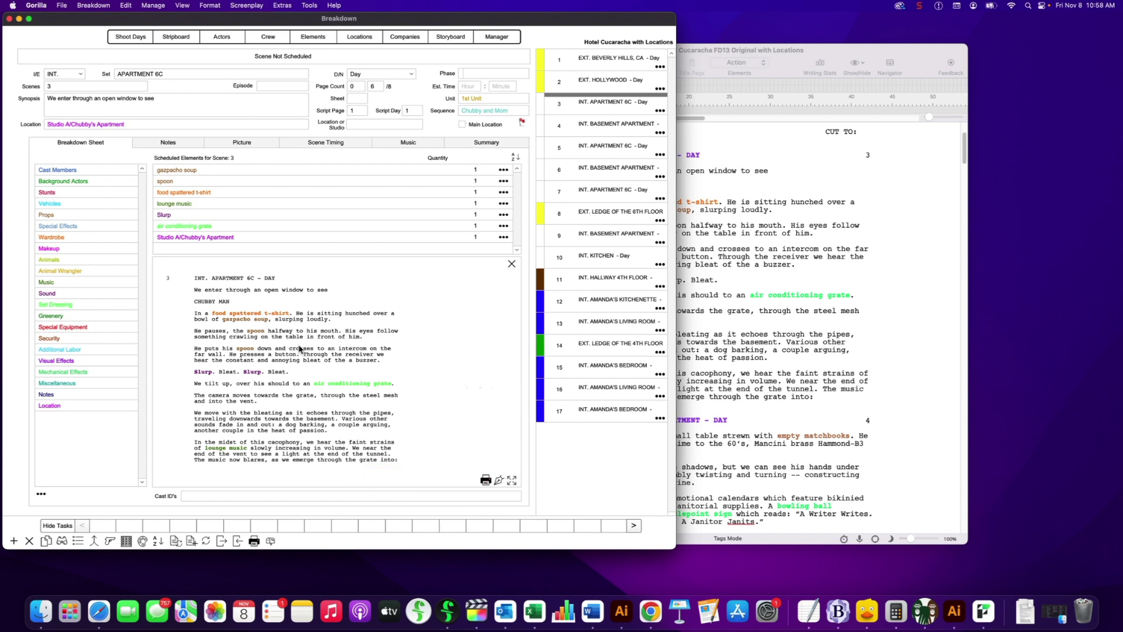
{"action": "left_click", "coordinate": [274, 332]}
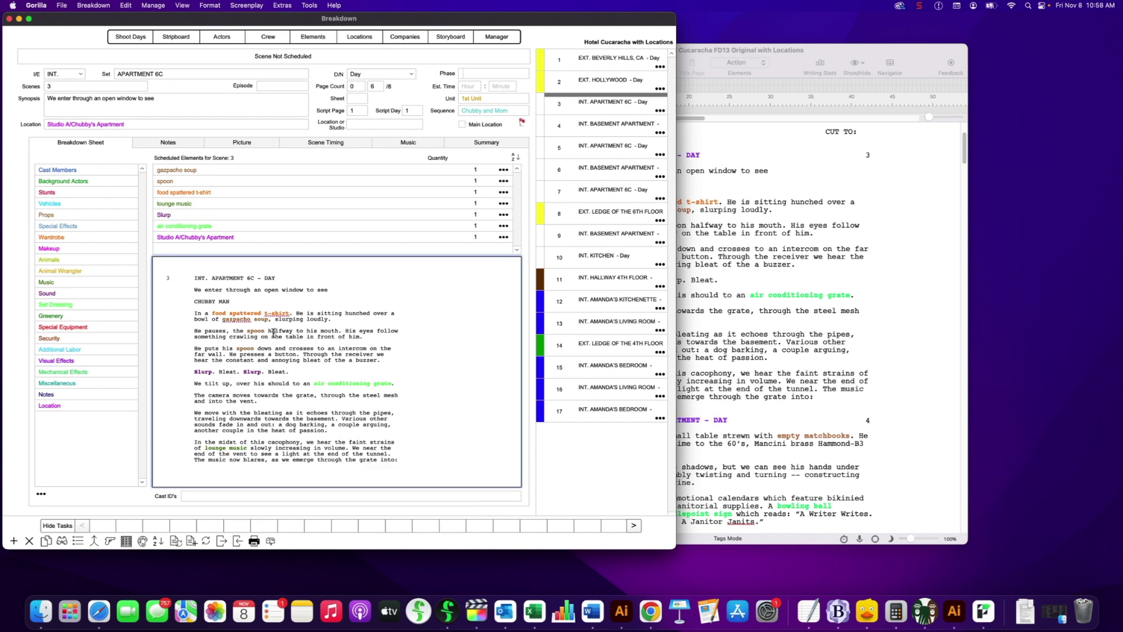
{"action": "key", "text": "Escape"}
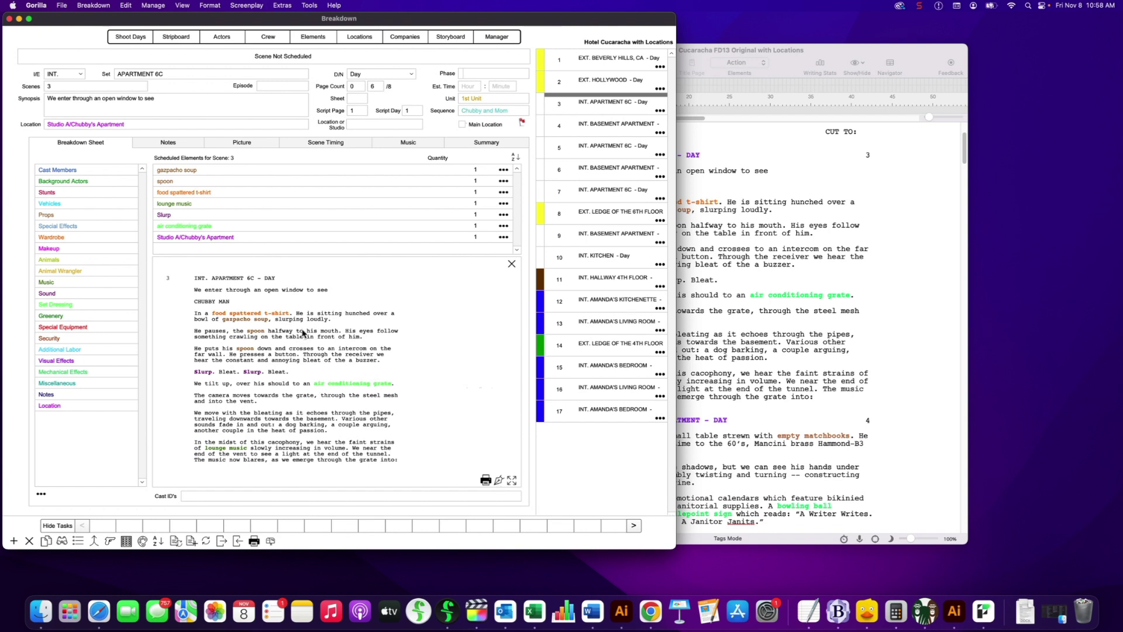
{"action": "left_click", "coordinate": [273, 333]}
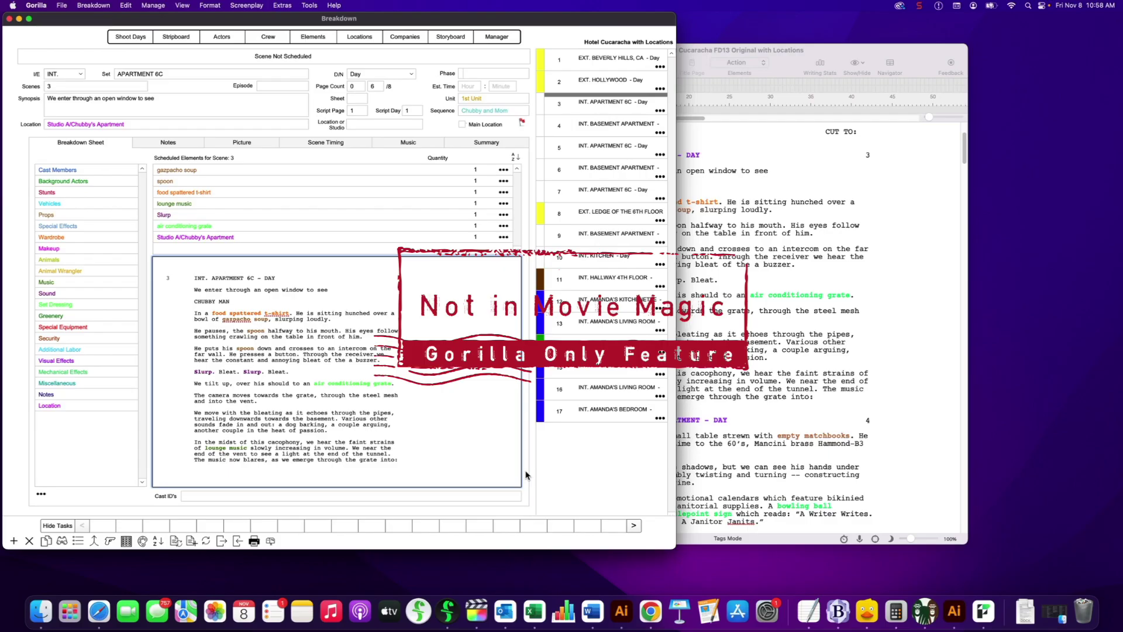
Open the scene 3 text for line editing in Gorilla, then move the Edit Screenplay window and make it slightly taller.
{"action": "left_click", "coordinate": [526, 475]}
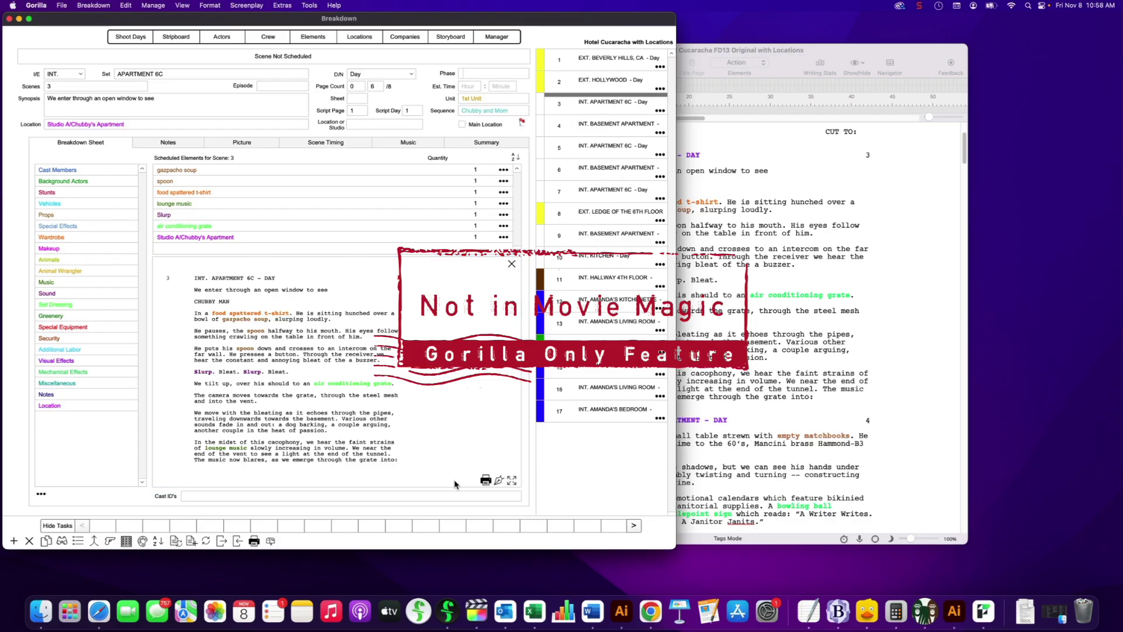
{"action": "left_click", "coordinate": [500, 480]}
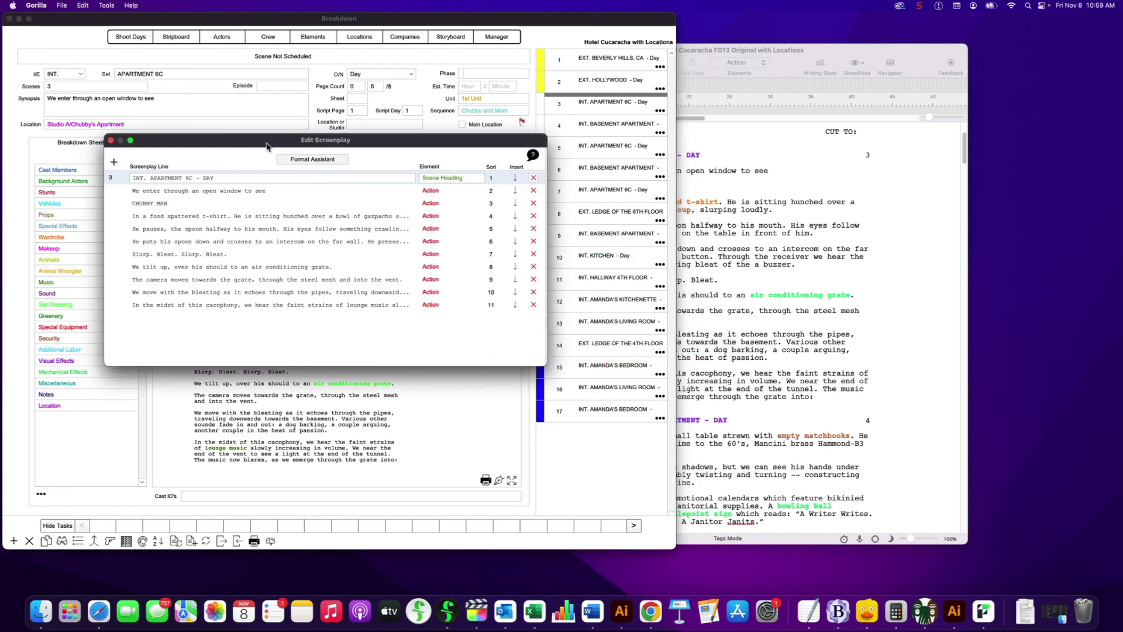
{"action": "left_click_drag", "start_coordinate": [265, 145], "coordinate": [301, 157]}
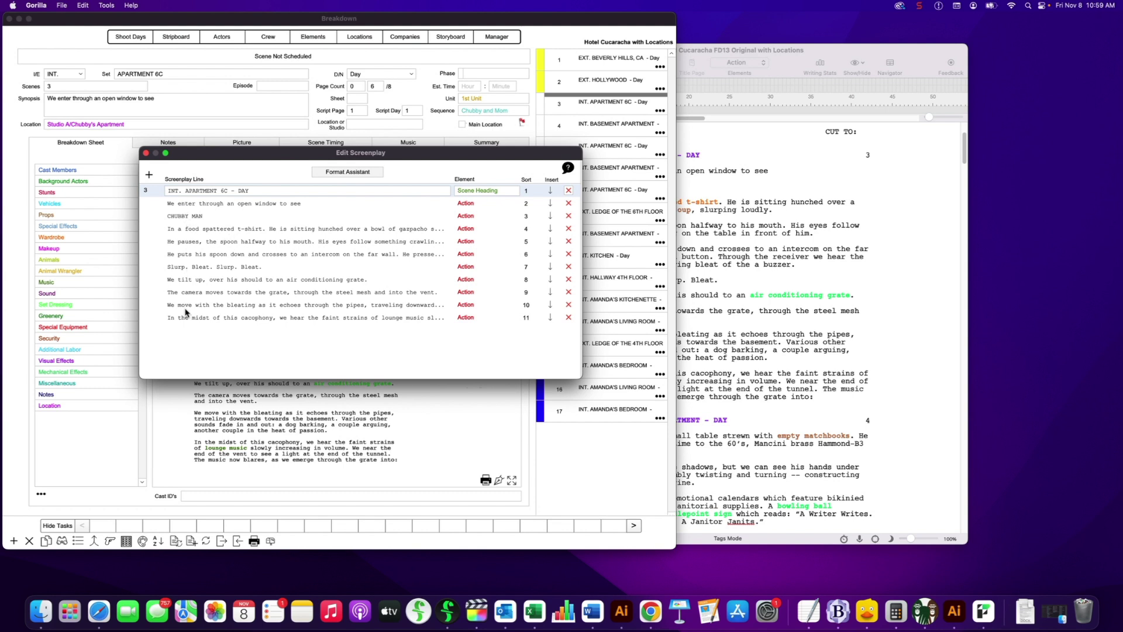
{"action": "left_click_drag", "start_coordinate": [582, 379], "coordinate": [582, 396]}
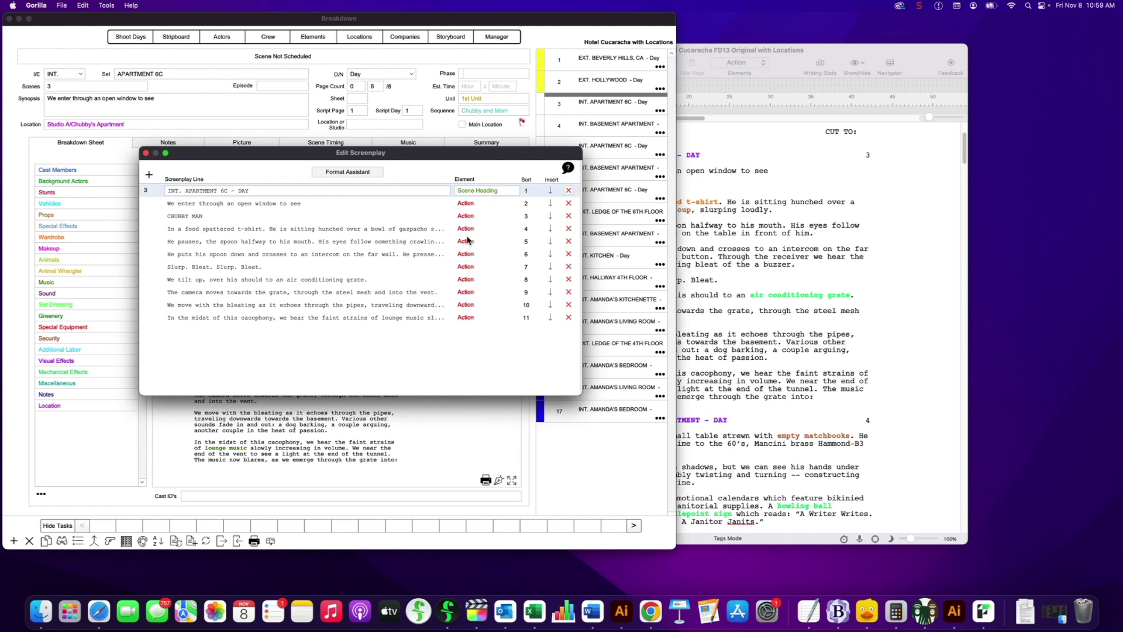
Examine the element types and scene 3 paragraphs in Final Draft alongside the lines in Gorilla's Edit Screenplay window.
{"action": "left_click", "coordinate": [735, 145]}
{"action": "left_click", "coordinate": [735, 64]}
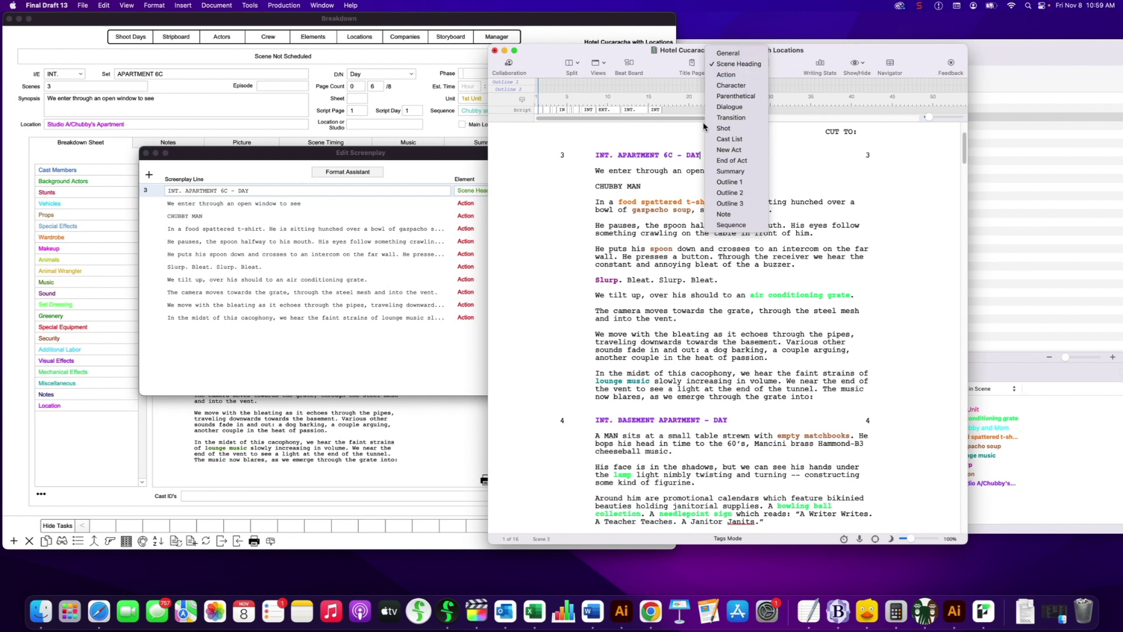
{"action": "left_click", "coordinate": [663, 134]}
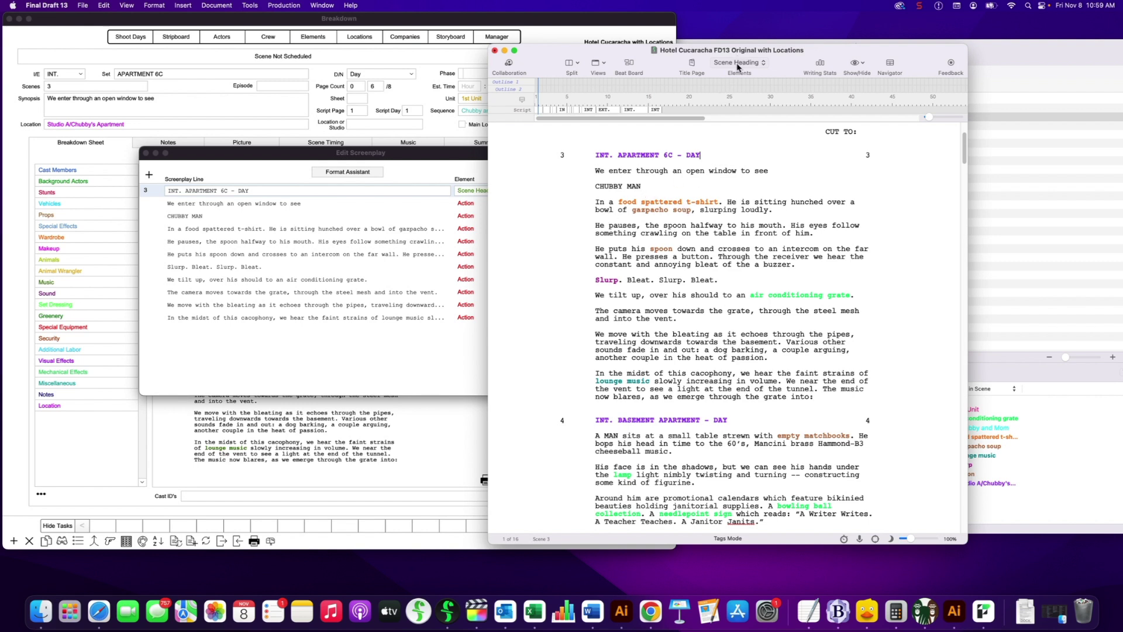
{"action": "left_click_drag", "start_coordinate": [596, 202], "coordinate": [727, 404]}
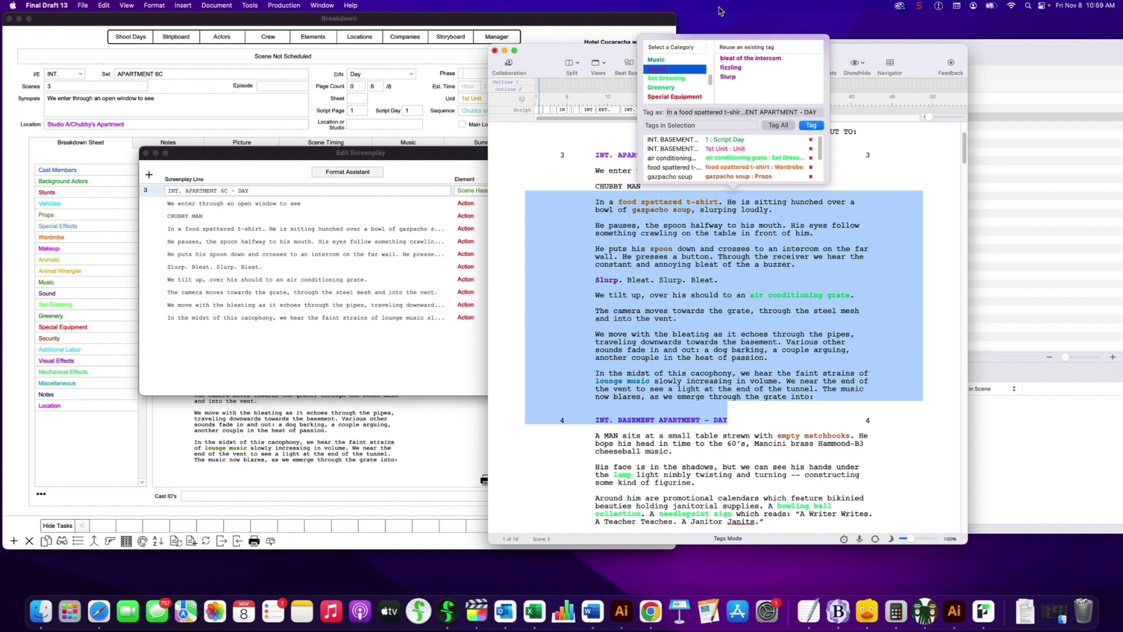
{"action": "left_click", "coordinate": [584, 158]}
{"action": "left_click", "coordinate": [579, 170]}
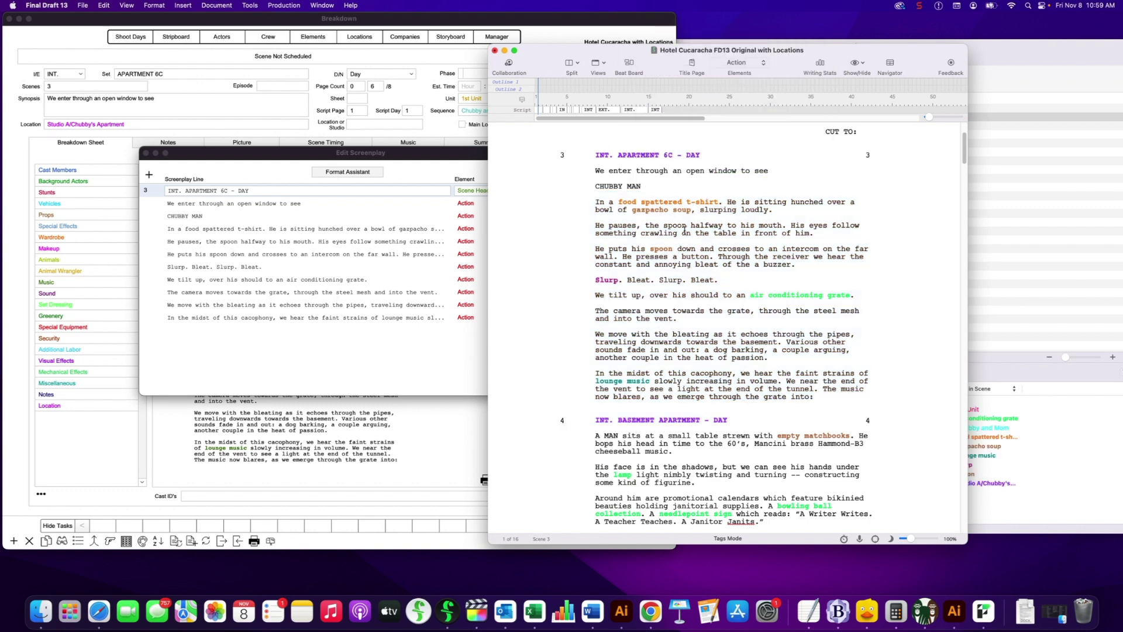
{"action": "left_click", "coordinate": [334, 339]}
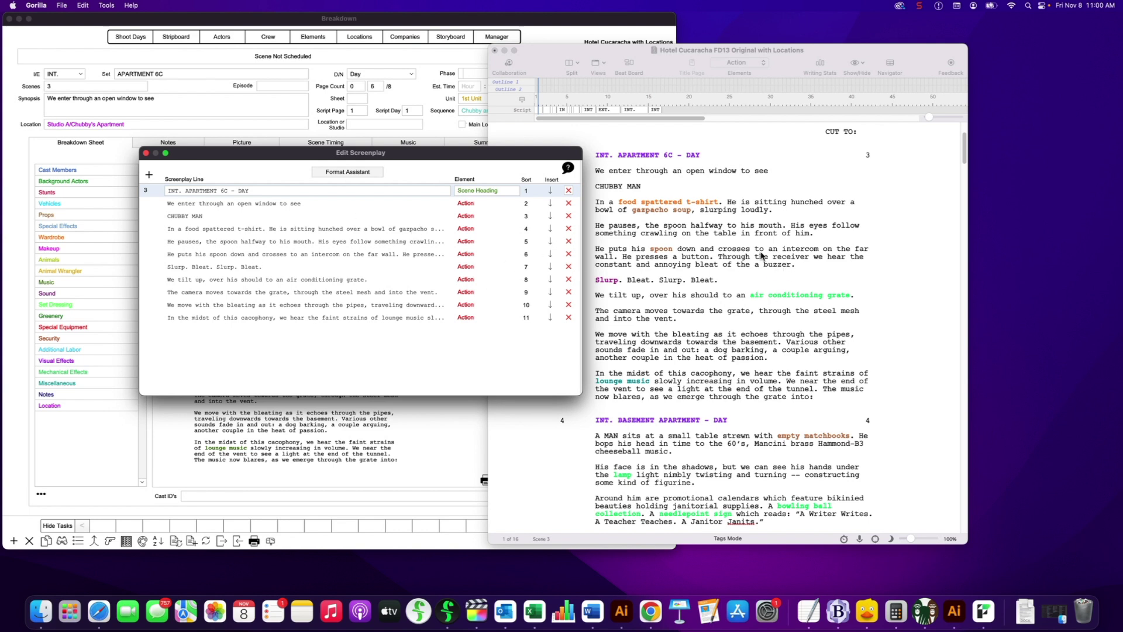
{"action": "scroll", "coordinate": [761, 255], "scroll_direction": "down", "scroll_amount": 2}
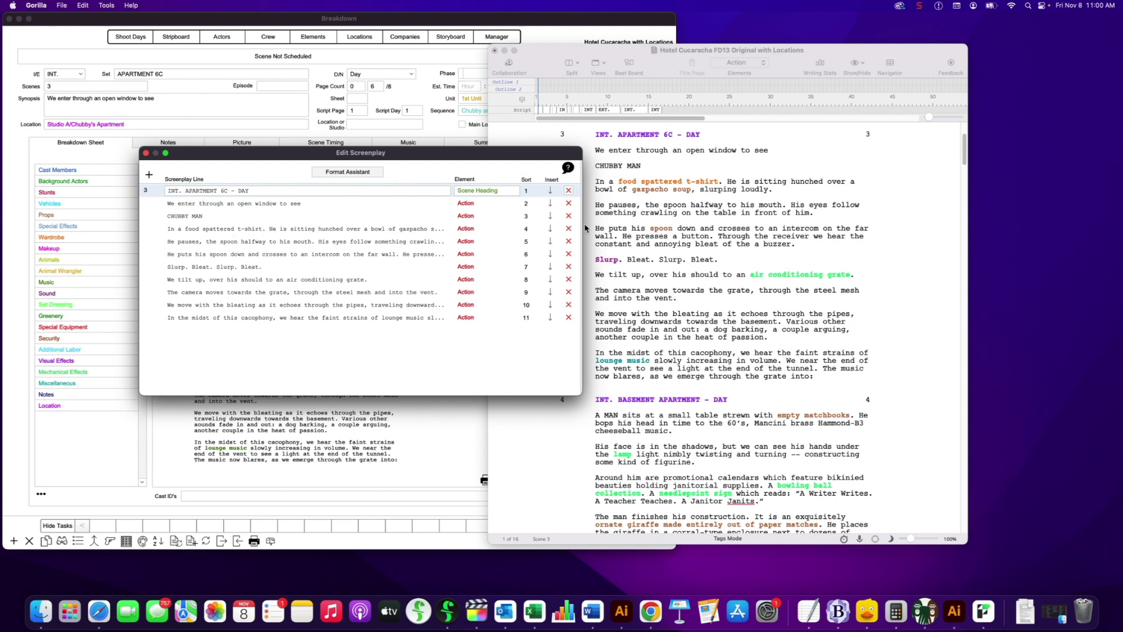
Turn off Tags Mode in the Final Draft script.
{"action": "left_click", "coordinate": [608, 235]}
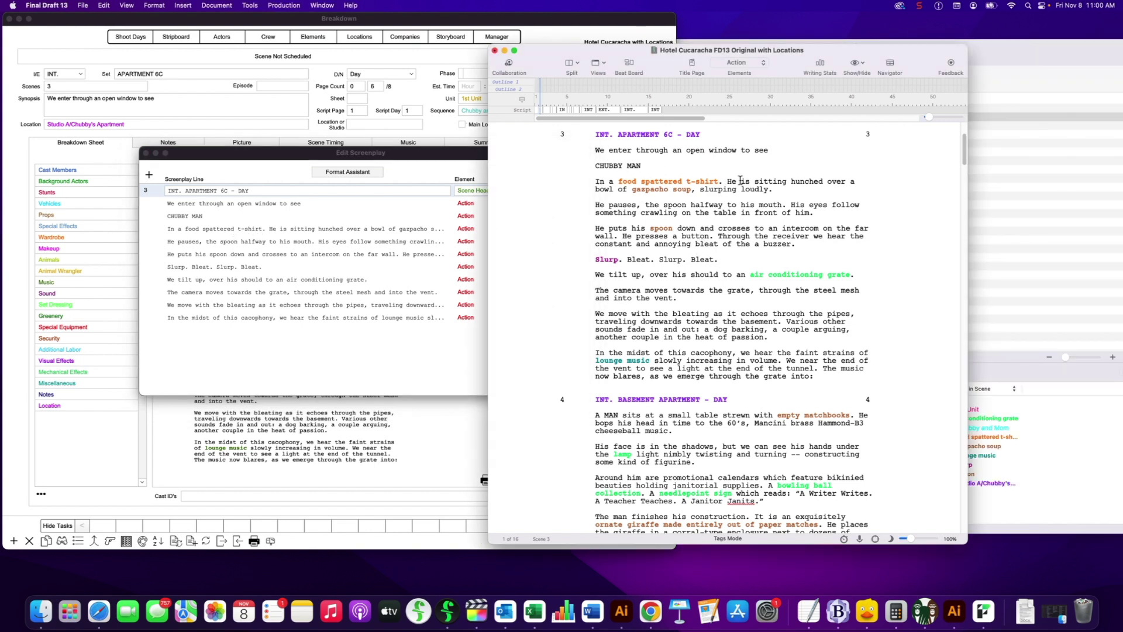
{"action": "left_click", "coordinate": [279, 5]}
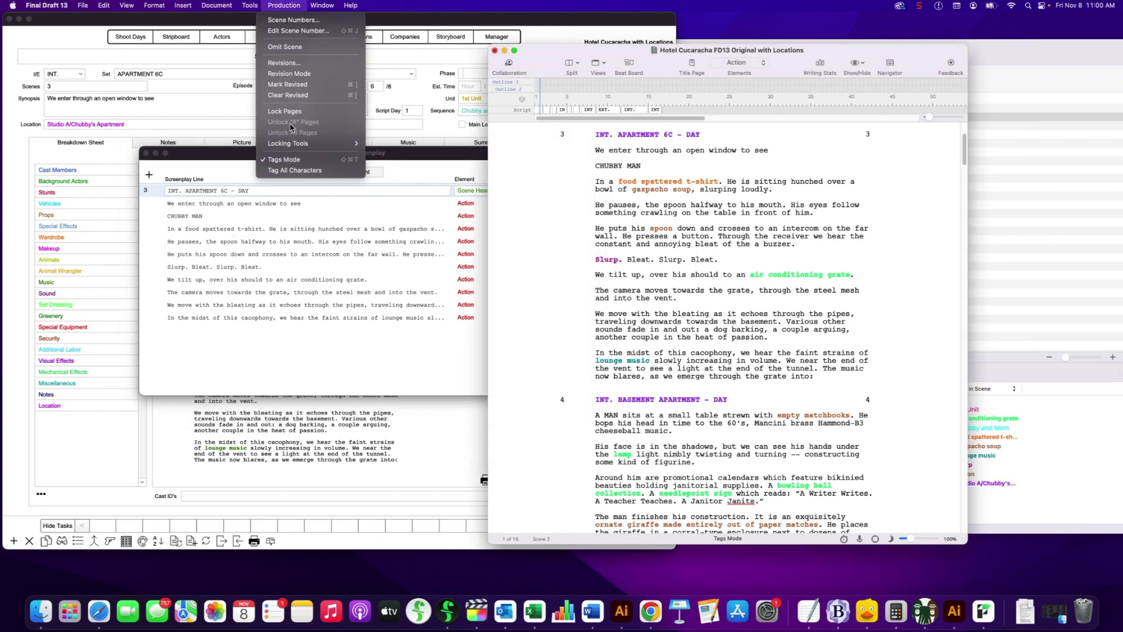
{"action": "left_click", "coordinate": [288, 159]}
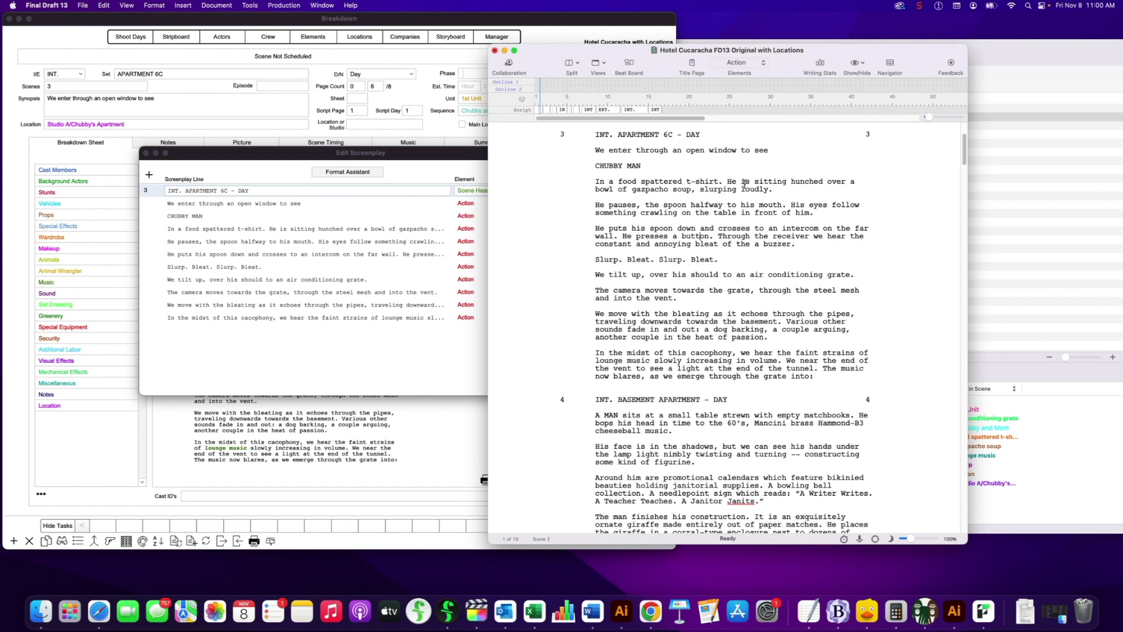
Add the action line "This is a new line and we see a cat and a dog." after "slurping loudly." in scene 3.
{"action": "left_click", "coordinate": [776, 190]}
{"action": "key", "text": "Return"}
{"action": "type", "text": "This is a new l"}
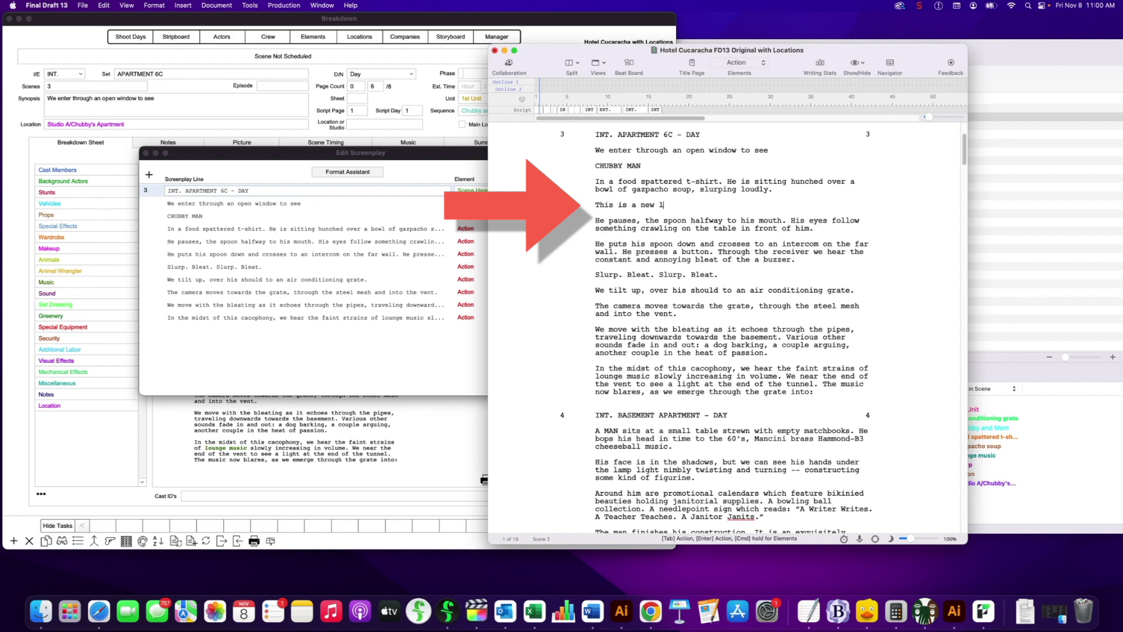
{"action": "type", "text": "ine and we see a cat and a dog."}
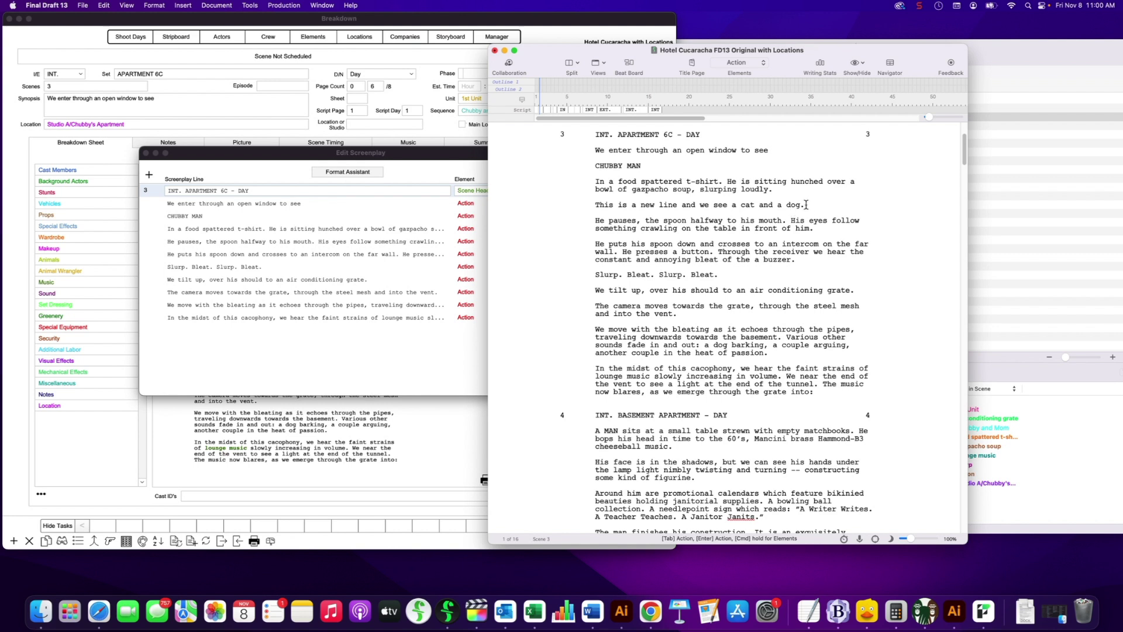
Copy the new Final Draft line and insert it as plain text below line 4 of scene 3 in Gorilla, closing the screenplay editor.
{"action": "left_click_drag", "start_coordinate": [805, 205], "coordinate": [592, 205]}
{"action": "key", "text": "super+c"}
{"action": "left_click", "coordinate": [389, 367]}
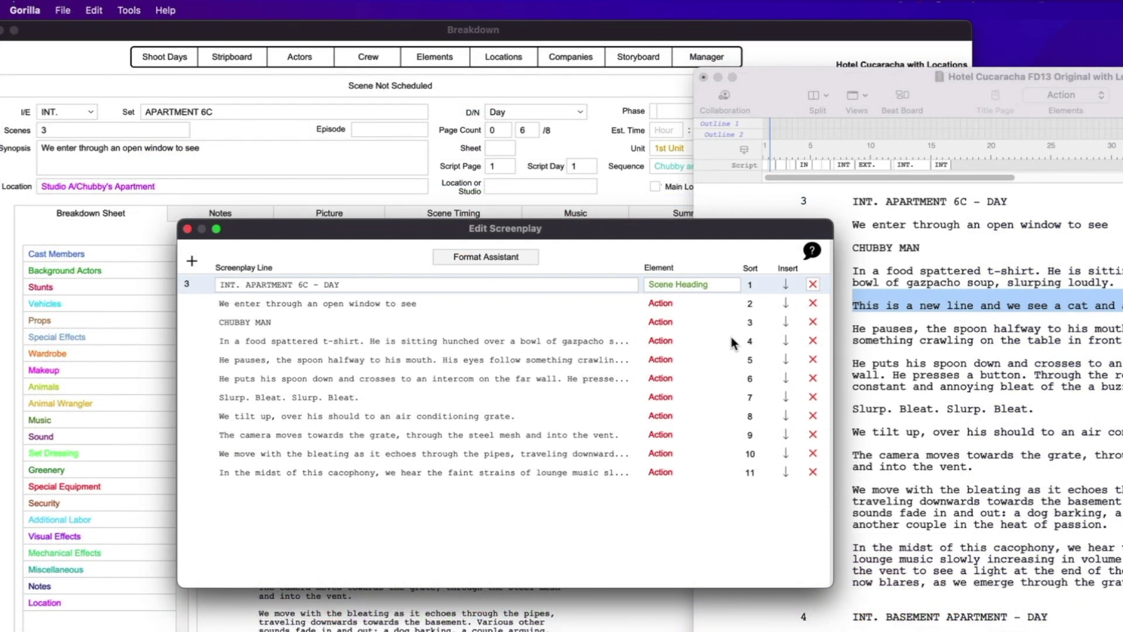
{"action": "left_click", "coordinate": [786, 342]}
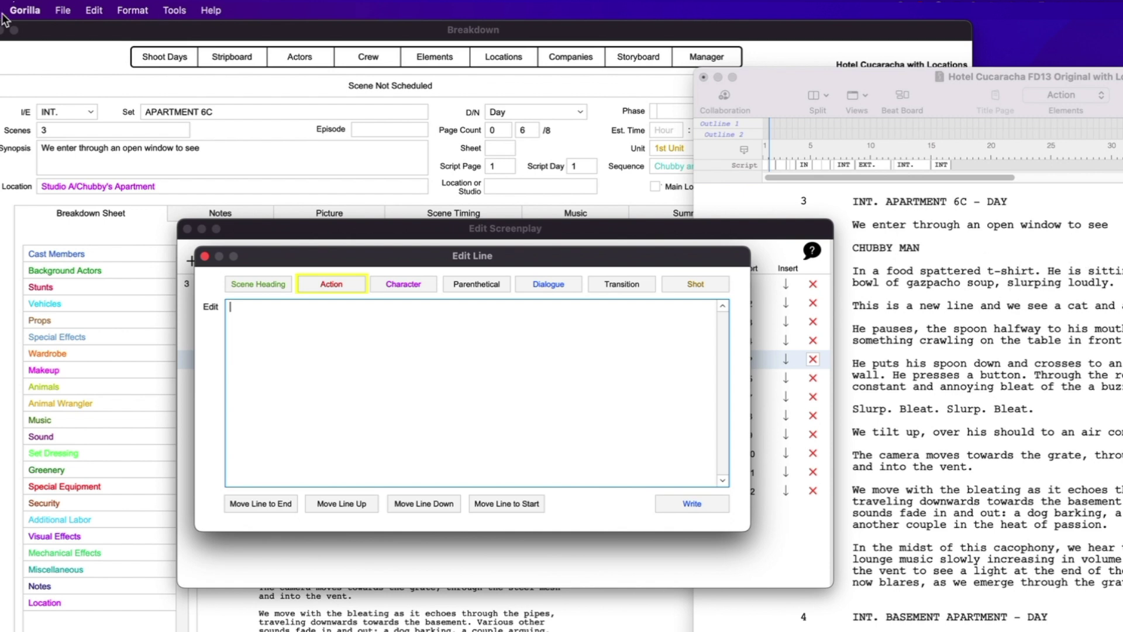
{"action": "left_click", "coordinate": [92, 10]}
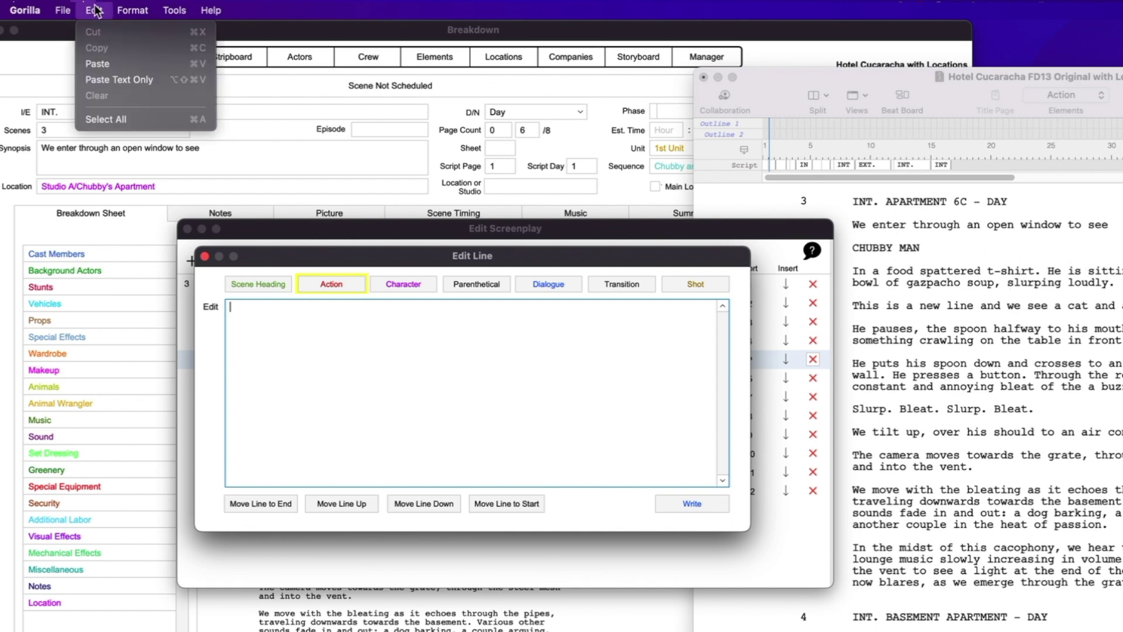
{"action": "left_click", "coordinate": [128, 79]}
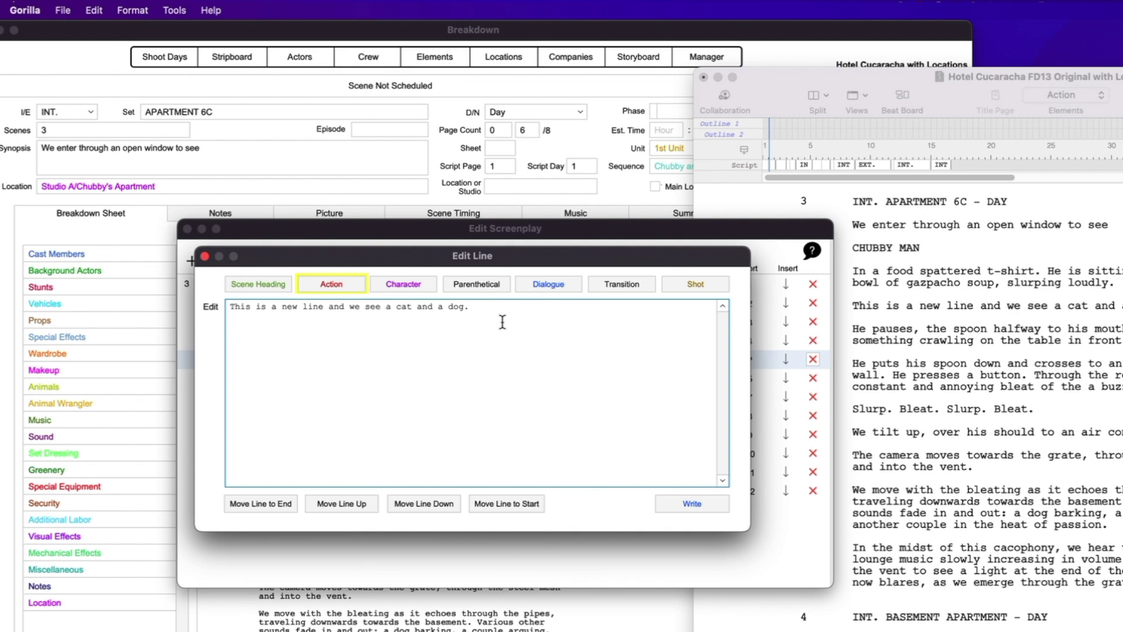
{"action": "left_click", "coordinate": [674, 500]}
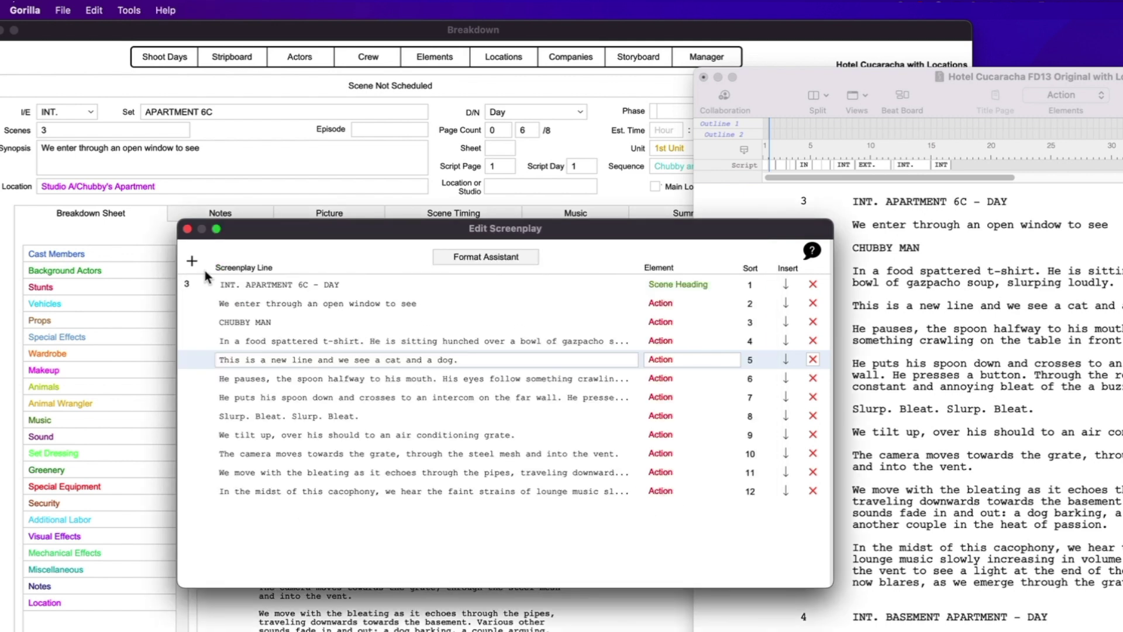
{"action": "left_click", "coordinate": [187, 228]}
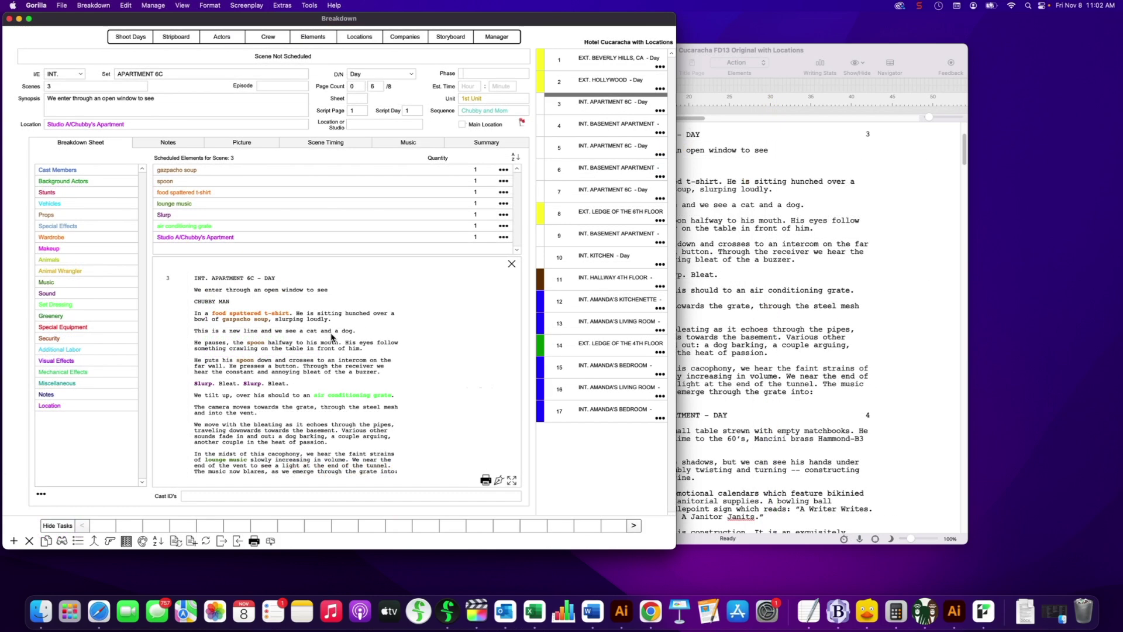
Tag the words "cat" and "dog" in the new line of Gorilla's scene 3 text under the Animals category.
{"action": "left_click", "coordinate": [311, 332]}
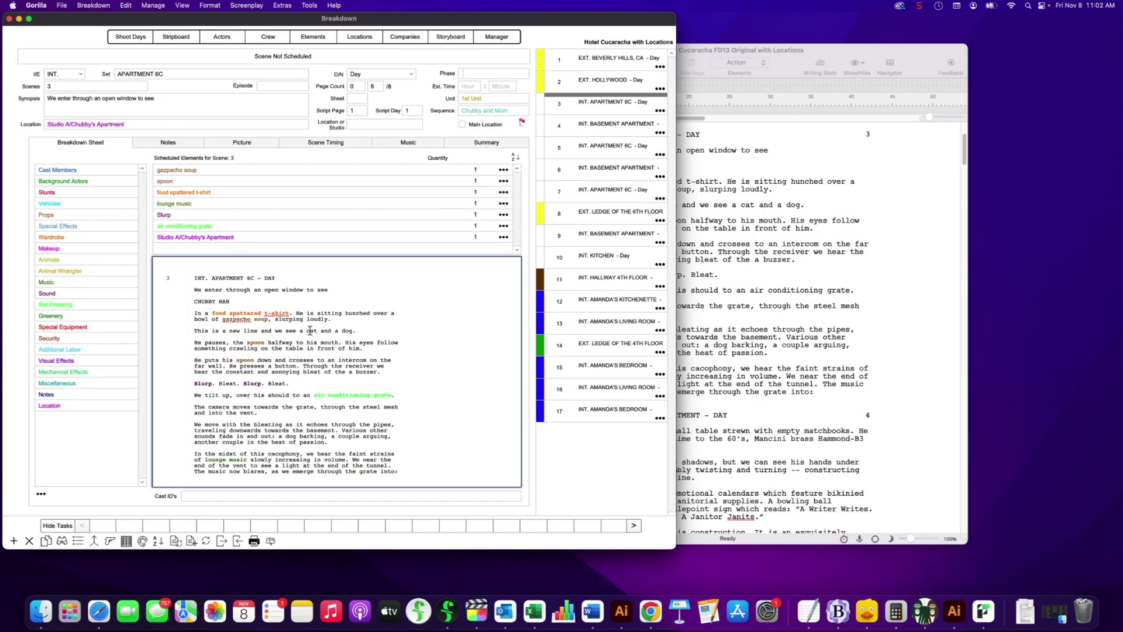
{"action": "double_click", "coordinate": [310, 331]}
{"action": "right_click", "coordinate": [311, 331]}
{"action": "left_click", "coordinate": [316, 272]}
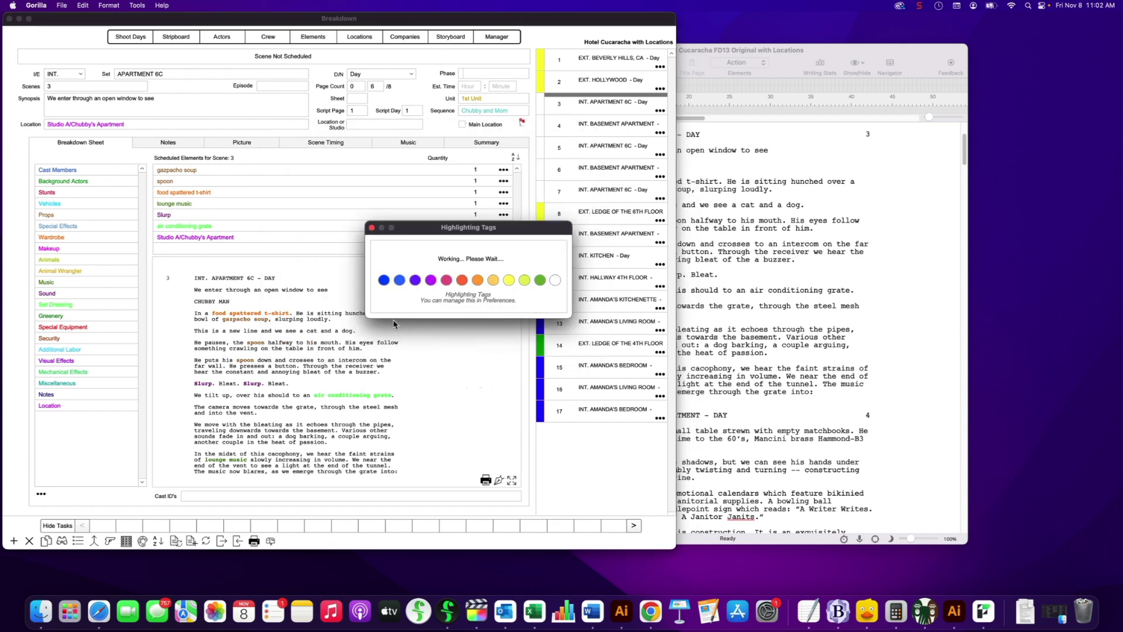
{"action": "double_click", "coordinate": [347, 331]}
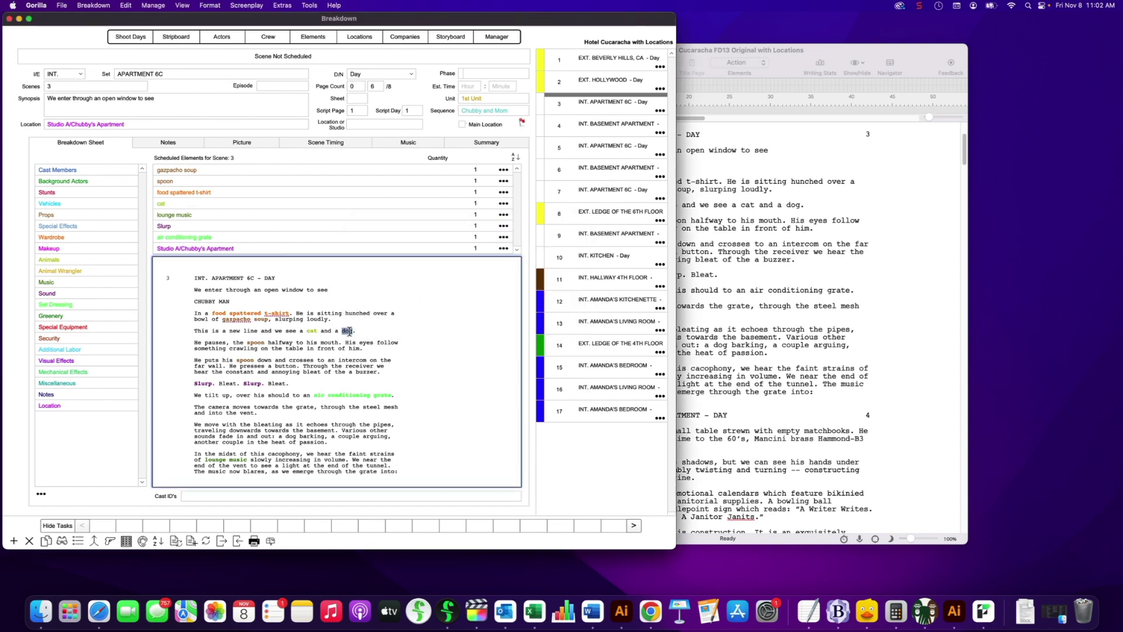
{"action": "left_click", "coordinate": [550, 301]}
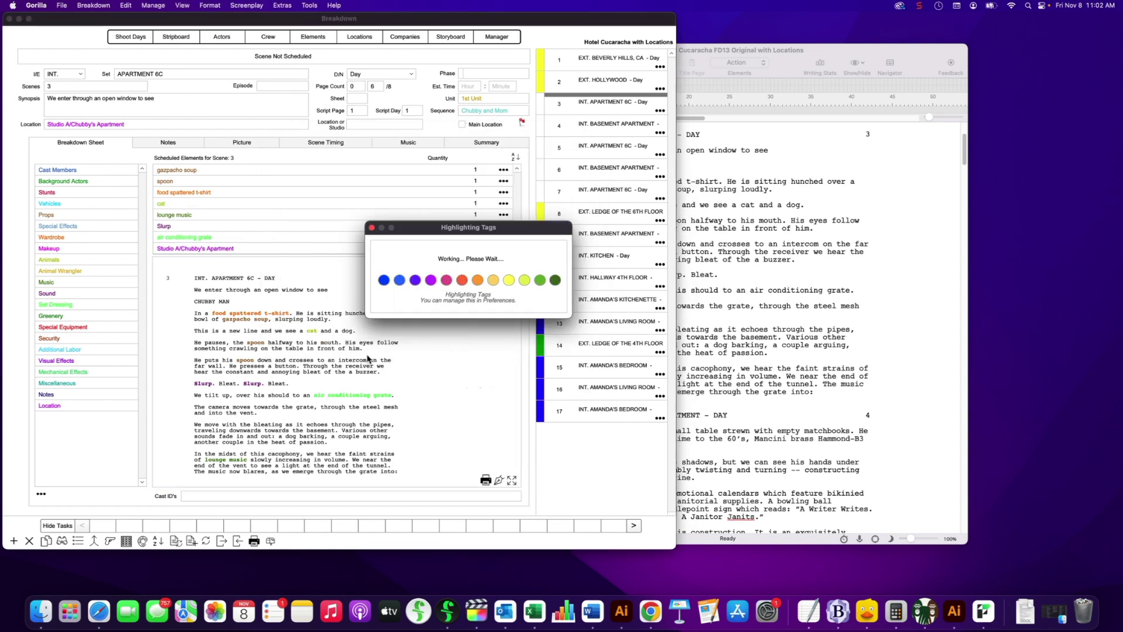
{"action": "left_click", "coordinate": [304, 332]}
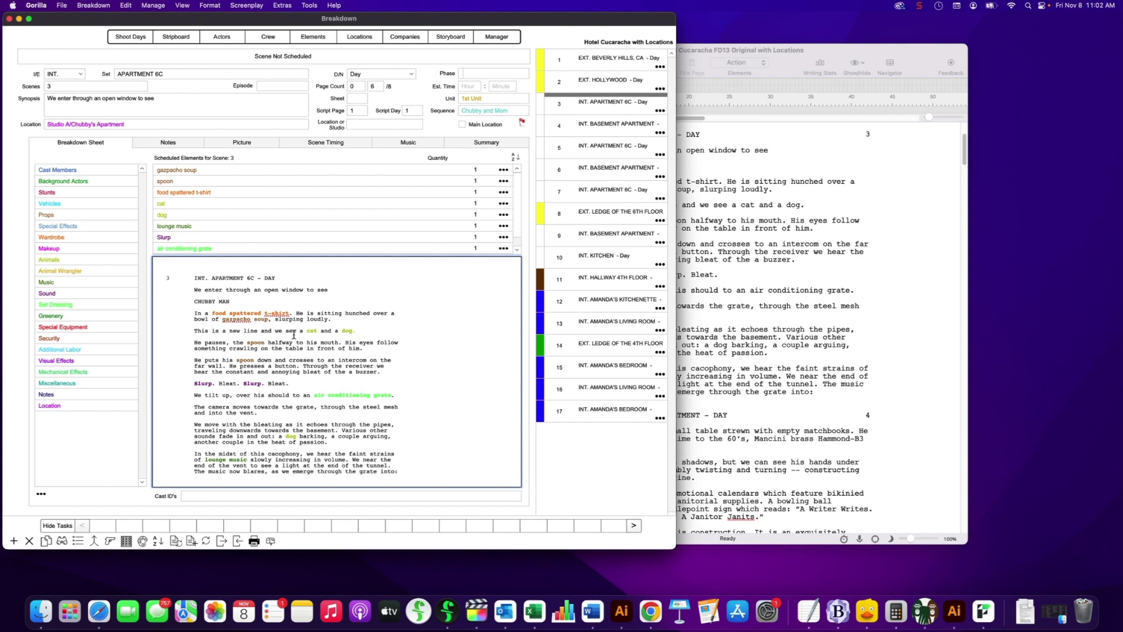
Compare the new cat and dog line in the Final Draft script with the tagged line in Gorilla.
{"action": "left_click", "coordinate": [771, 204]}
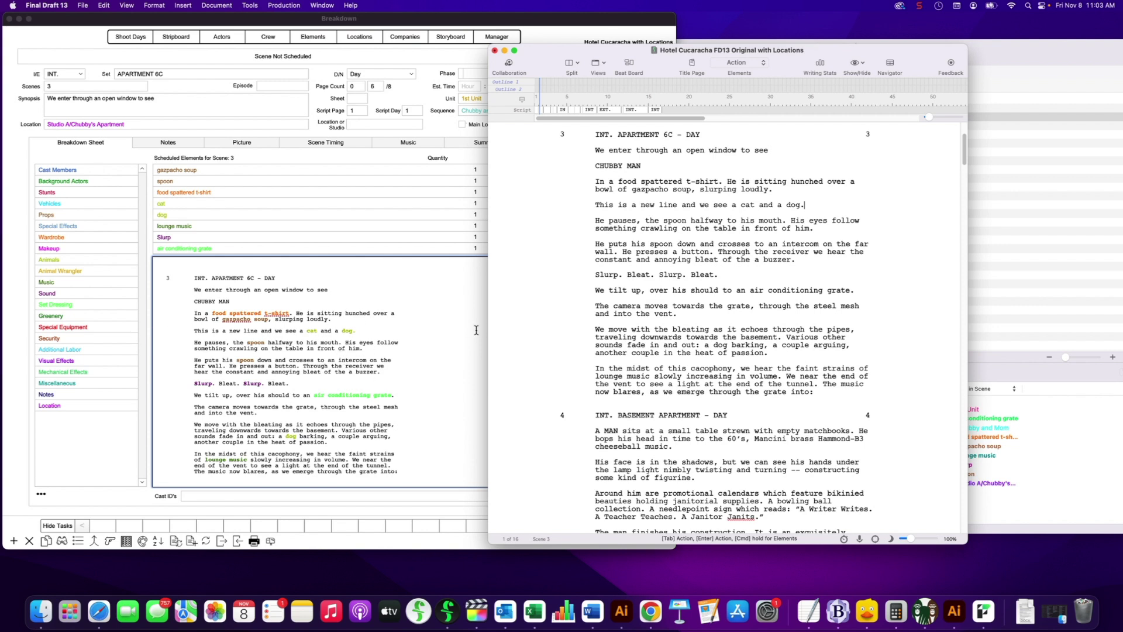
{"action": "left_click", "coordinate": [443, 334]}
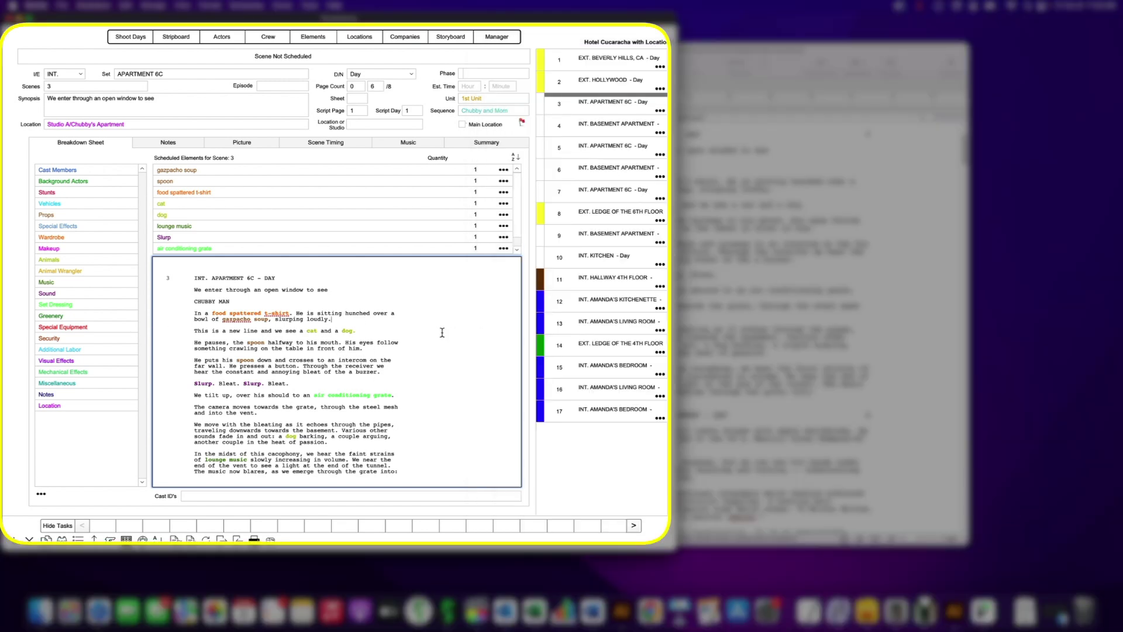
{"action": "left_click", "coordinate": [527, 481]}
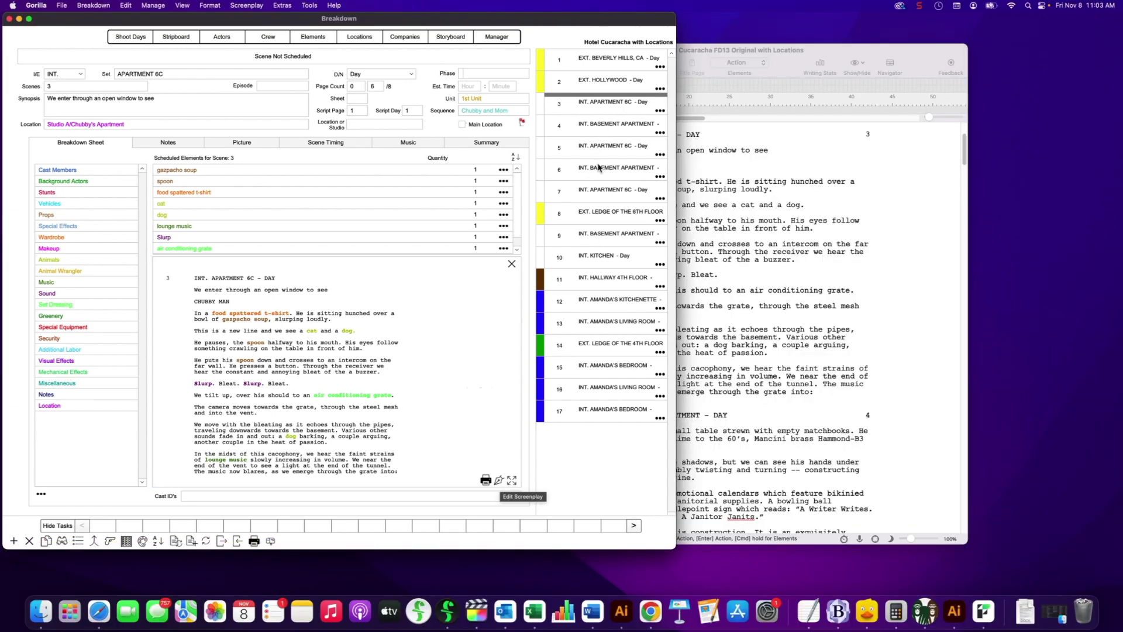
Look over the lines of scene 7 in Gorilla's screenplay editor, enlarging its window slightly, and close the editor.
{"action": "left_click", "coordinate": [597, 197]}
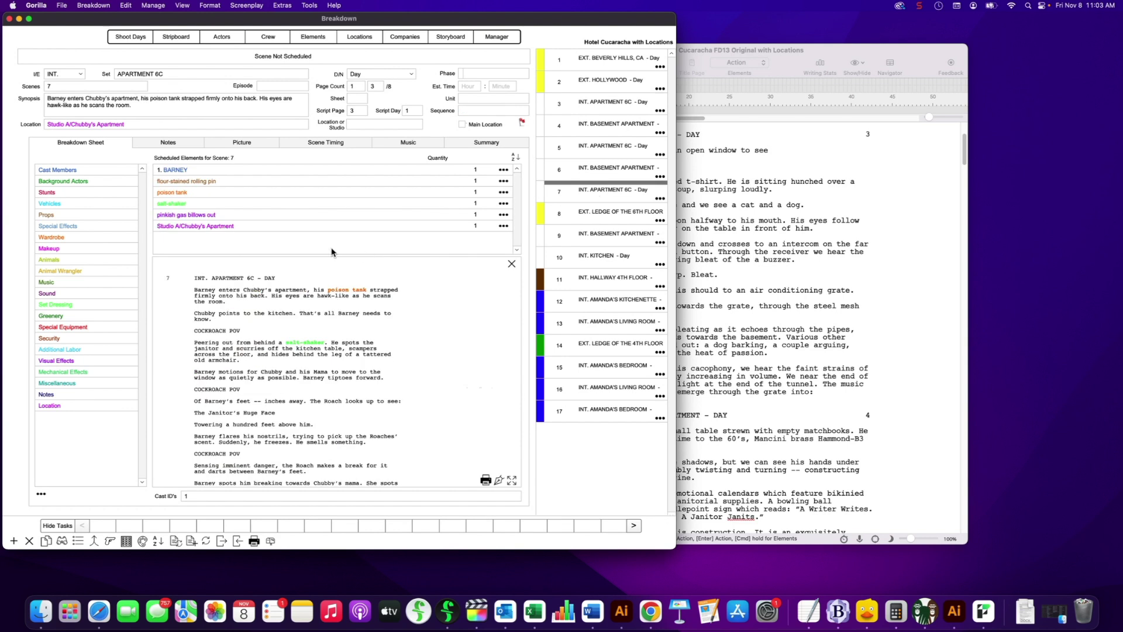
{"action": "left_click", "coordinate": [499, 480]}
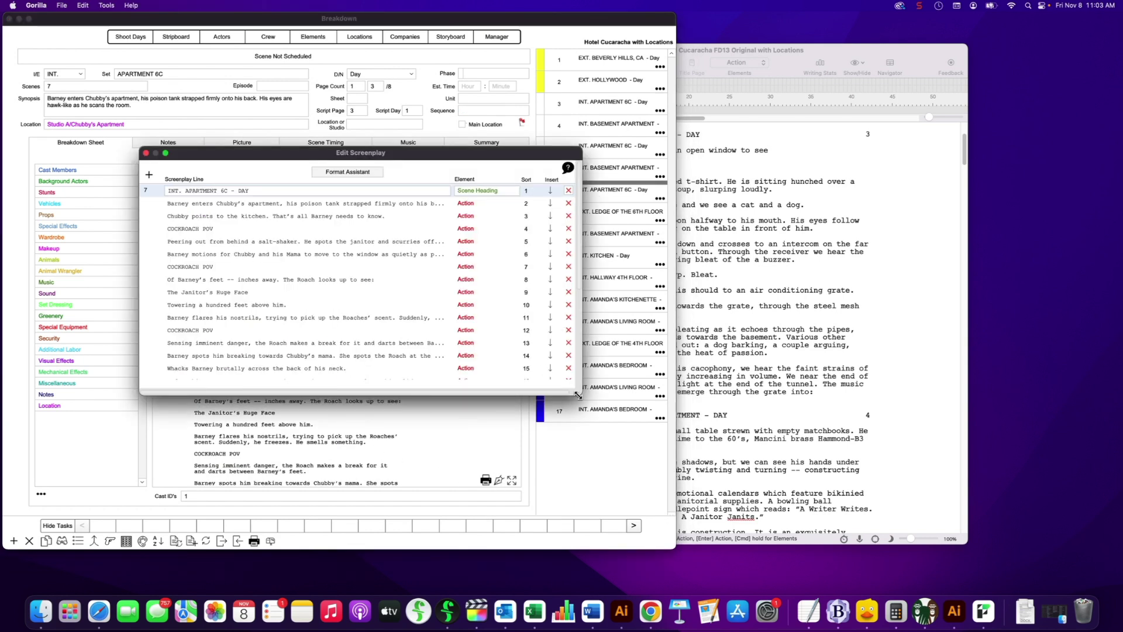
{"action": "left_click_drag", "start_coordinate": [578, 395], "coordinate": [586, 413]}
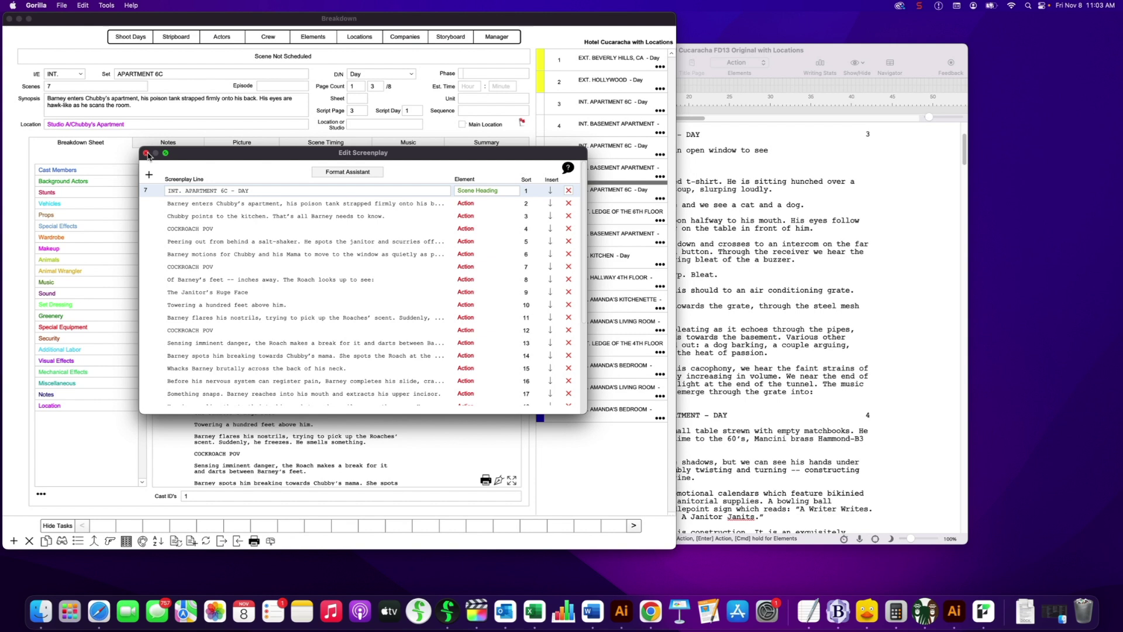
{"action": "left_click", "coordinate": [147, 153]}
Find scene 11, INT. HALLWAY 4TH FLOOR, in the Final Draft script and open the same scene in Gorilla's screenplay editor.
{"action": "scroll", "coordinate": [818, 305], "scroll_direction": "down", "scroll_amount": 20}
{"action": "scroll", "coordinate": [763, 336], "scroll_direction": "down", "scroll_amount": 10}
{"action": "left_click", "coordinate": [439, 411]}
{"action": "left_click", "coordinate": [595, 281]}
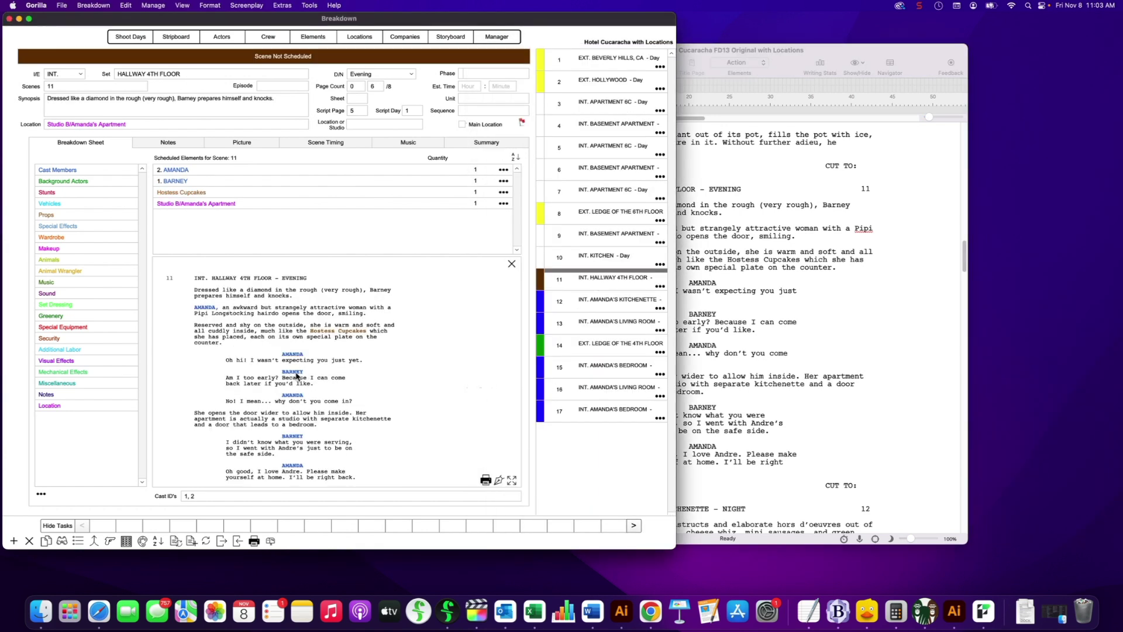
{"action": "left_click", "coordinate": [499, 482]}
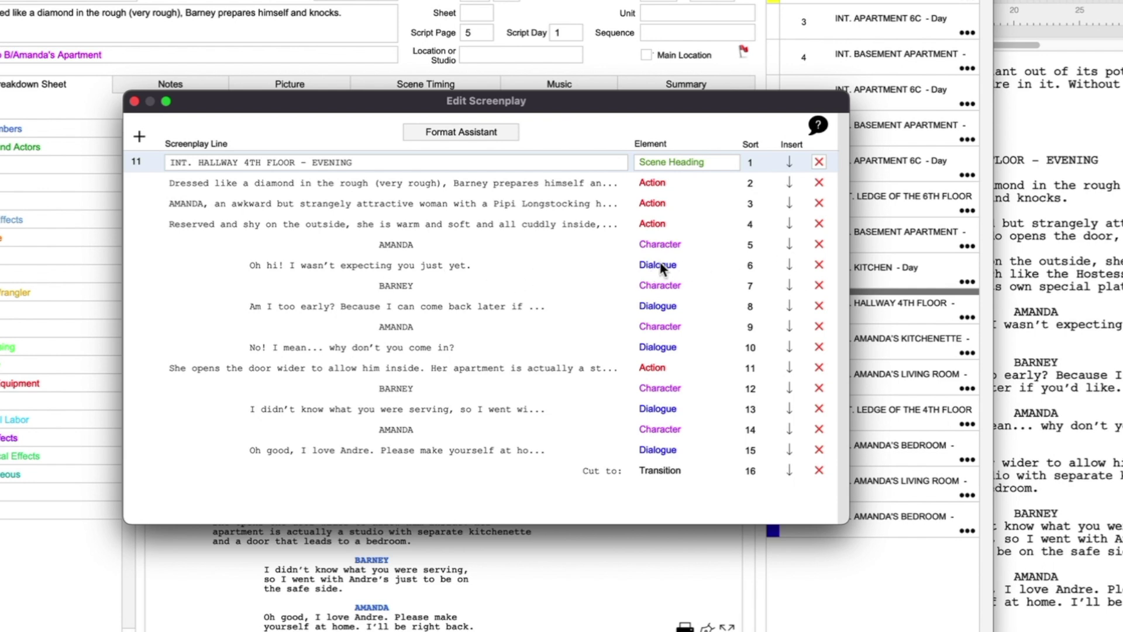
Append "Add some more dialogue here." to dialogue line 6 of scene 11, write the change and close the screenplay editor.
{"action": "double_click", "coordinate": [336, 266]}
{"action": "left_click", "coordinate": [424, 185]}
{"action": "type", "text": "Add soe"}
{"action": "key", "text": "BackSpace"}
{"action": "key", "text": "BackSpace"}
{"action": "key", "text": "BackSpace"}
{"action": "key", "text": "BackSpace"}
{"action": "type", "text": "some "}
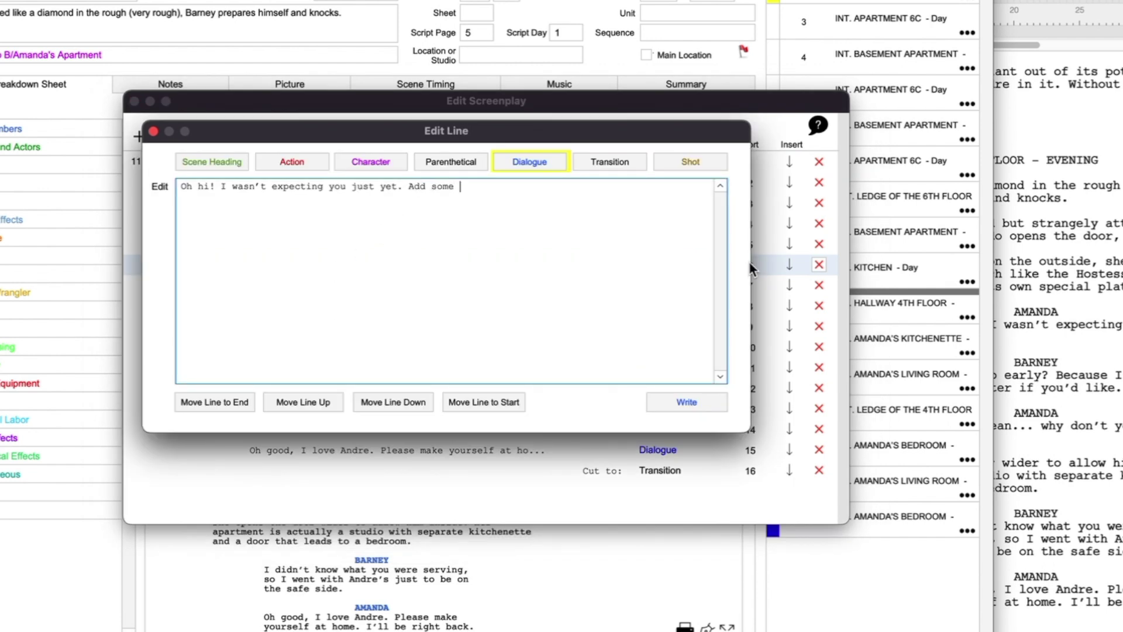
{"action": "type", "text": "more dialogue here."}
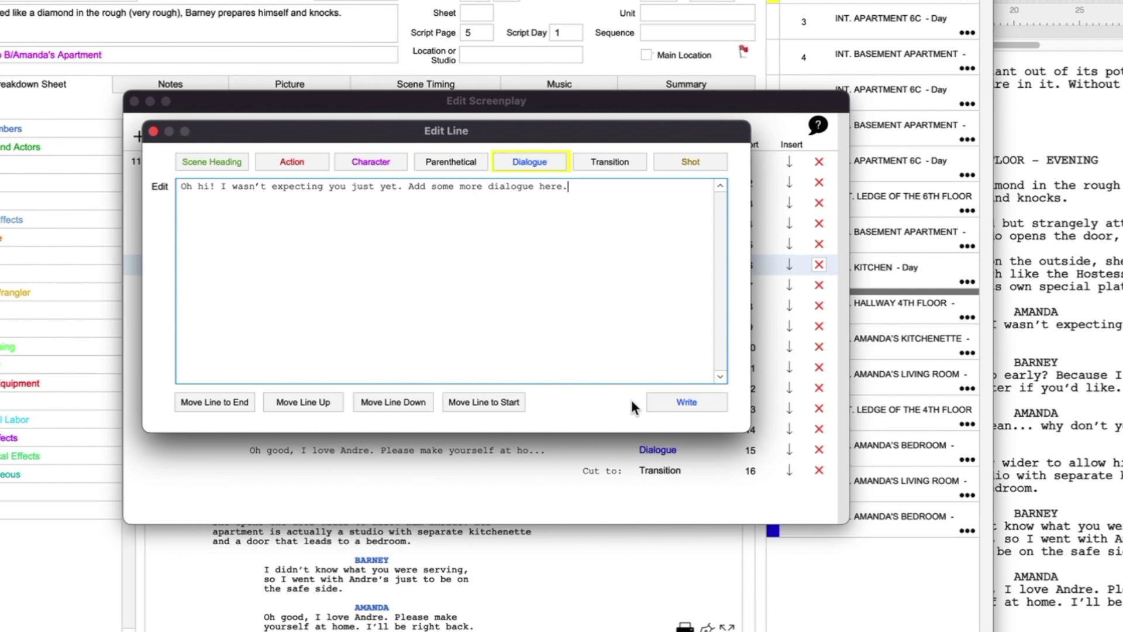
{"action": "left_click", "coordinate": [668, 403]}
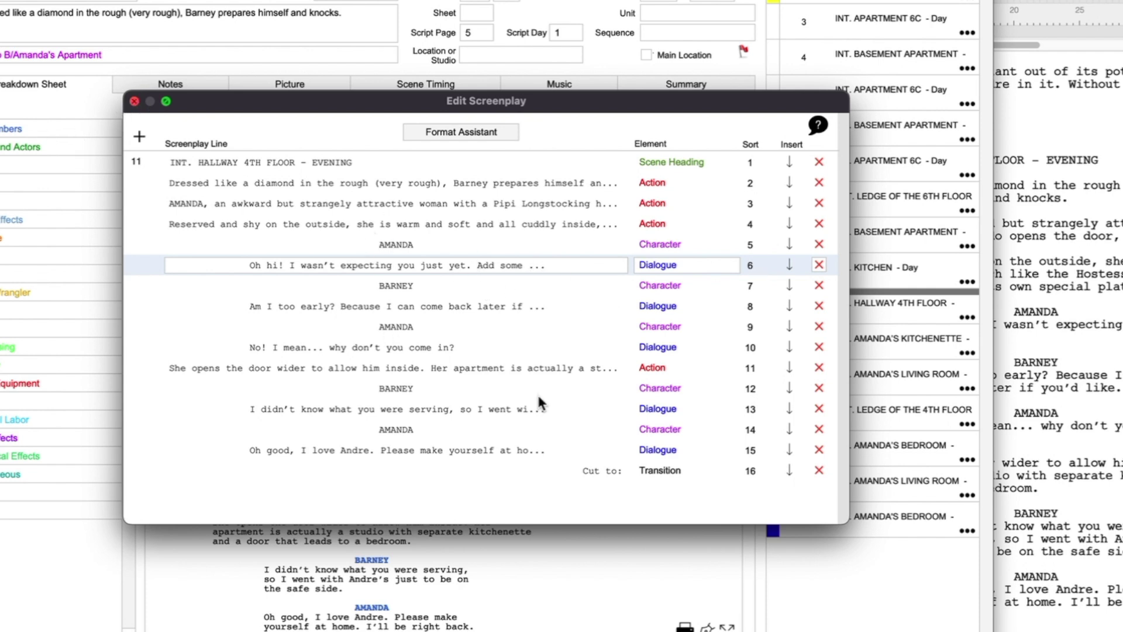
{"action": "key", "text": "super+Return"}
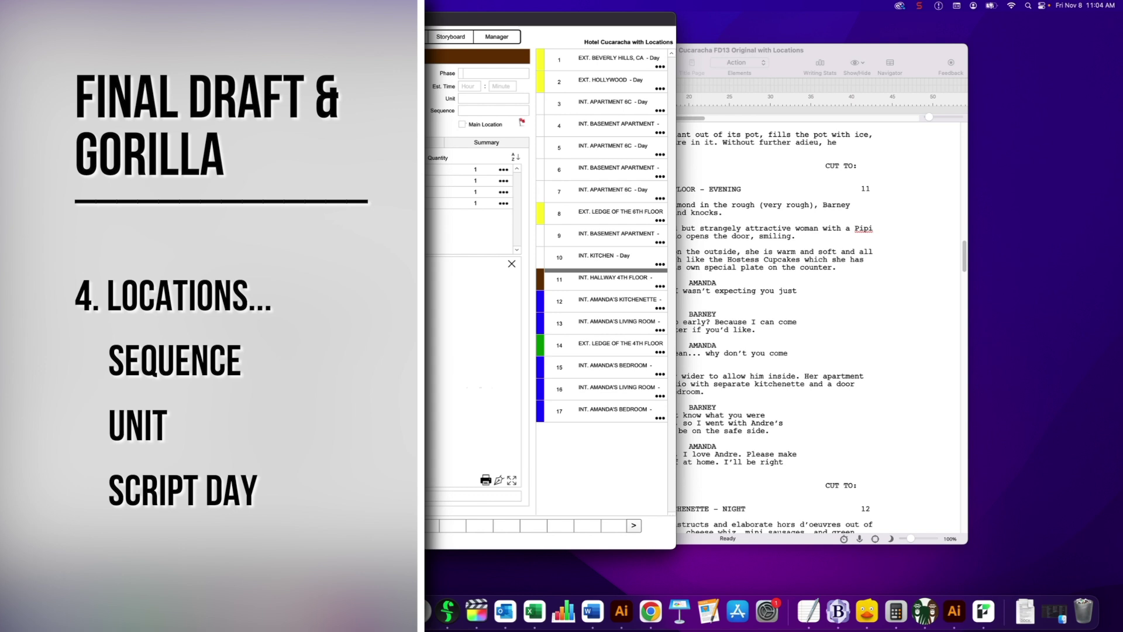
Switch to the Hotel Cucaracha script in Final Draft, reposition its window over Gorilla and turn on Tags Mode.
{"action": "left_click", "coordinate": [880, 284]}
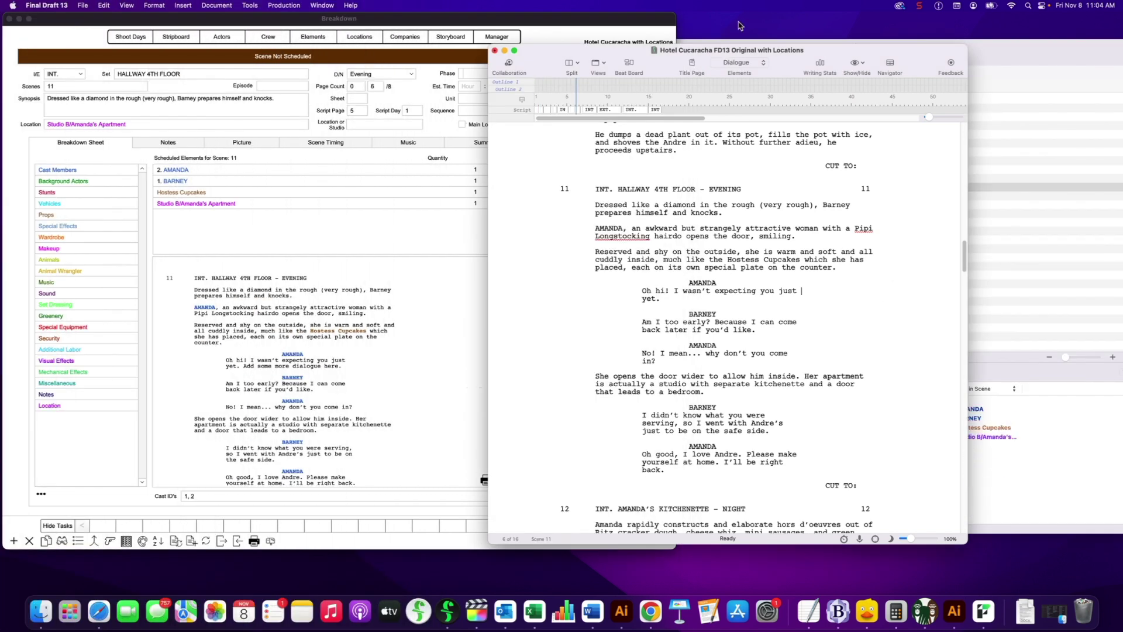
{"action": "left_click_drag", "start_coordinate": [777, 51], "coordinate": [463, 41]}
{"action": "left_click", "coordinate": [294, 4]}
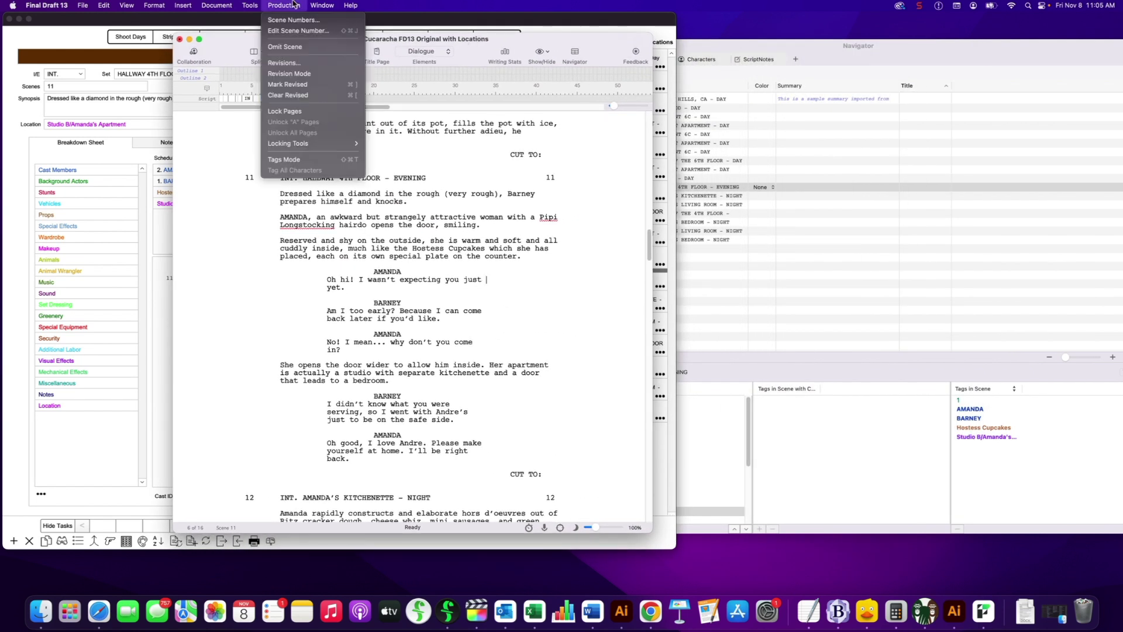
{"action": "left_click", "coordinate": [284, 159]}
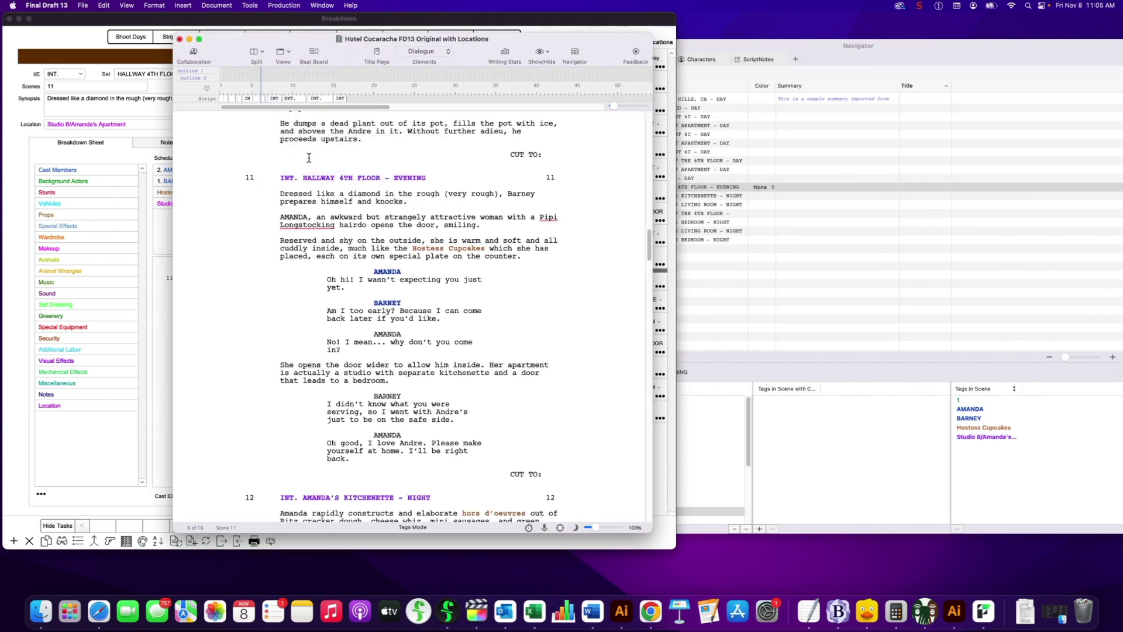
Review the colour-tagged elements in scenes 1 to 4 of the Final Draft script.
{"action": "left_click_drag", "start_coordinate": [650, 257], "coordinate": [651, 61]}
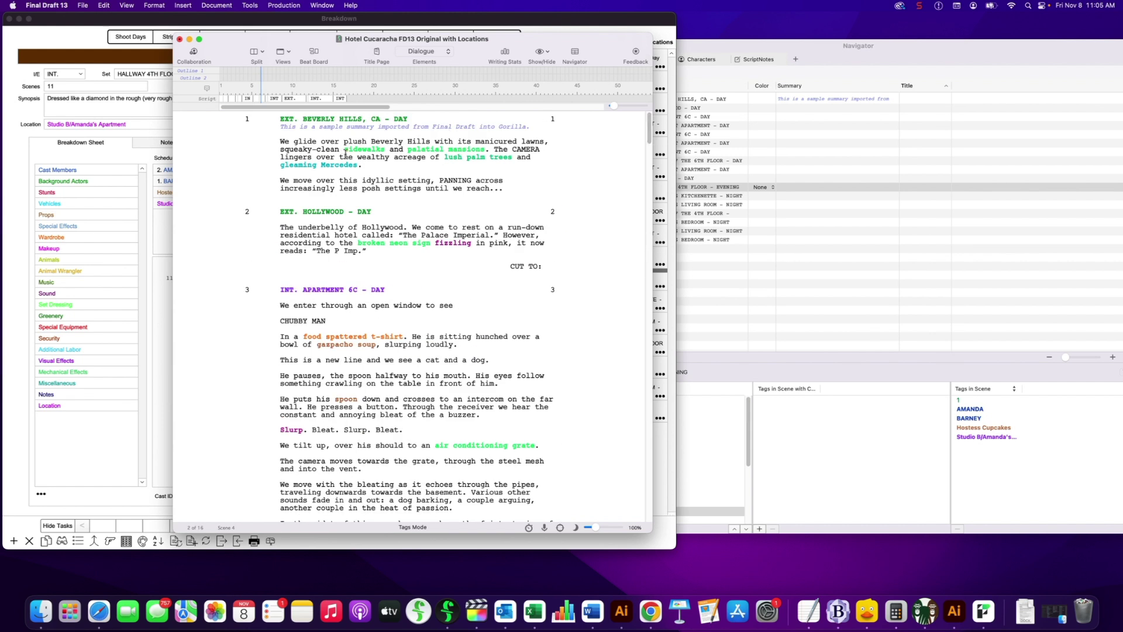
{"action": "left_click_drag", "start_coordinate": [330, 44], "coordinate": [336, 41]}
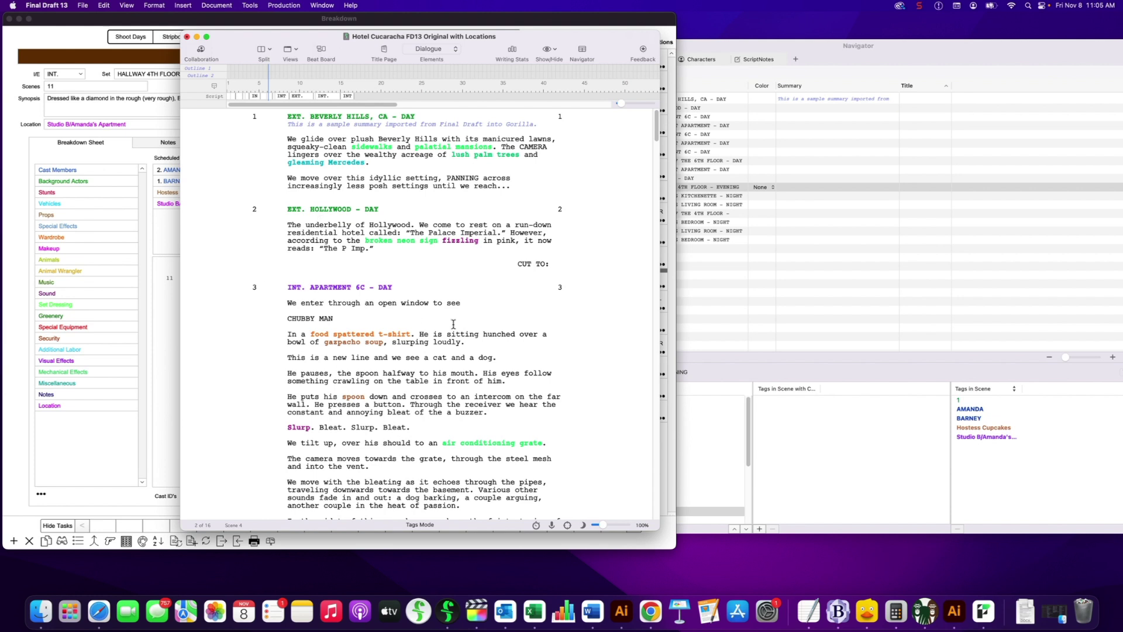
{"action": "scroll", "coordinate": [453, 325], "scroll_direction": "down", "scroll_amount": 3}
{"action": "scroll", "coordinate": [362, 372], "scroll_direction": "down", "scroll_amount": 3}
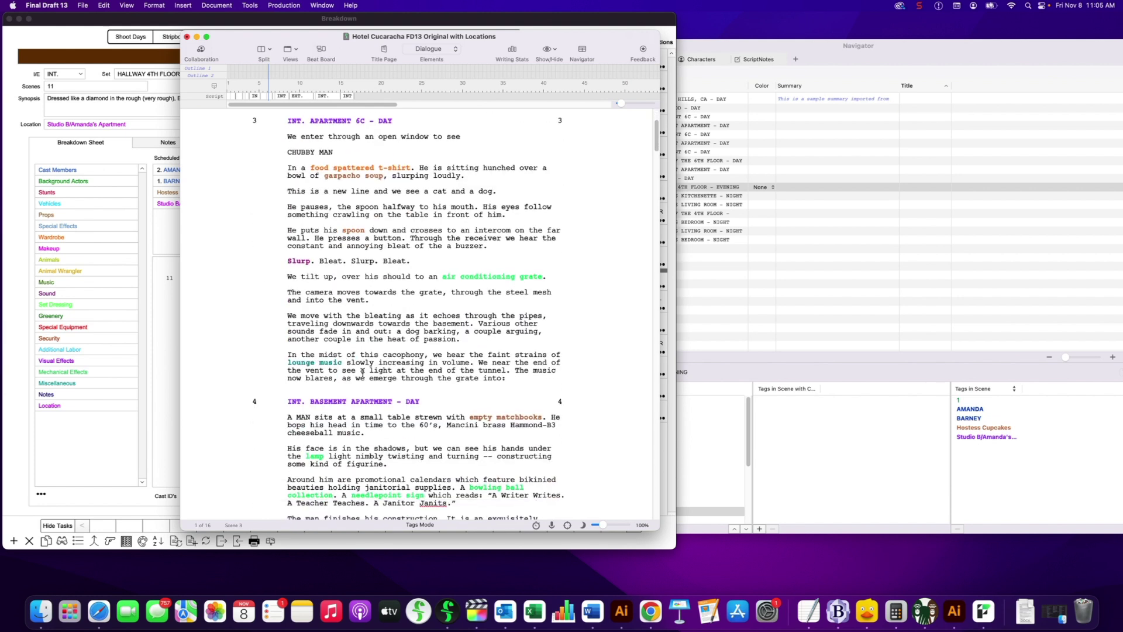
{"action": "scroll", "coordinate": [353, 400], "scroll_direction": "up", "scroll_amount": 6}
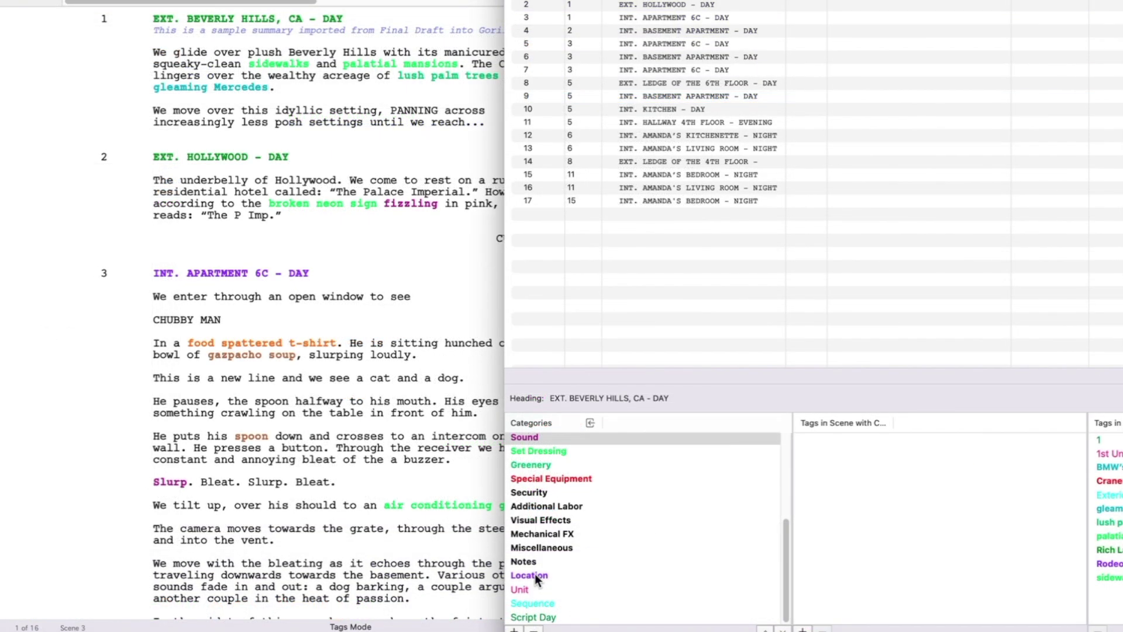
Inspect scene 1's tags in the Location, Unit, Sequence and Script Day categories of Final Draft's Navigator.
{"action": "left_click", "coordinate": [534, 574]}
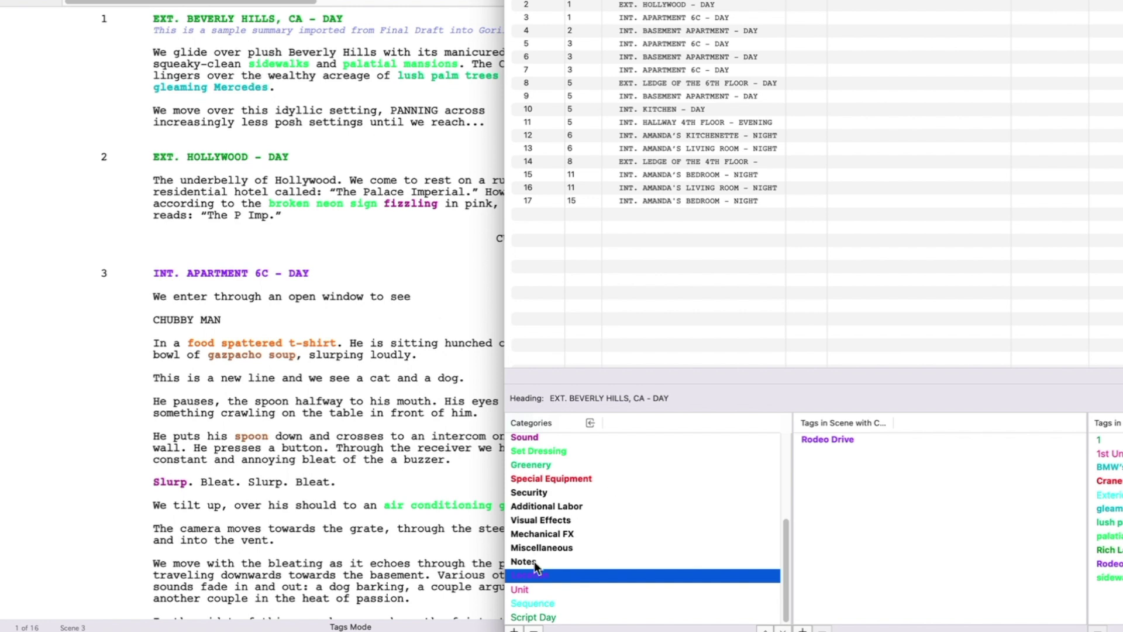
{"action": "left_click", "coordinate": [528, 588]}
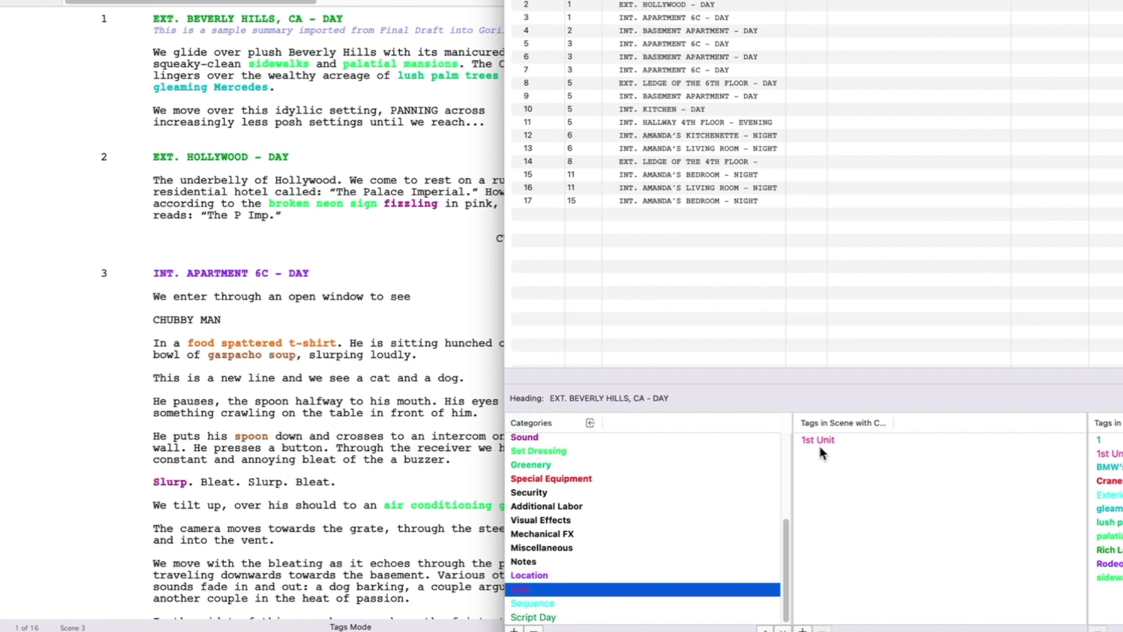
{"action": "left_click", "coordinate": [552, 605]}
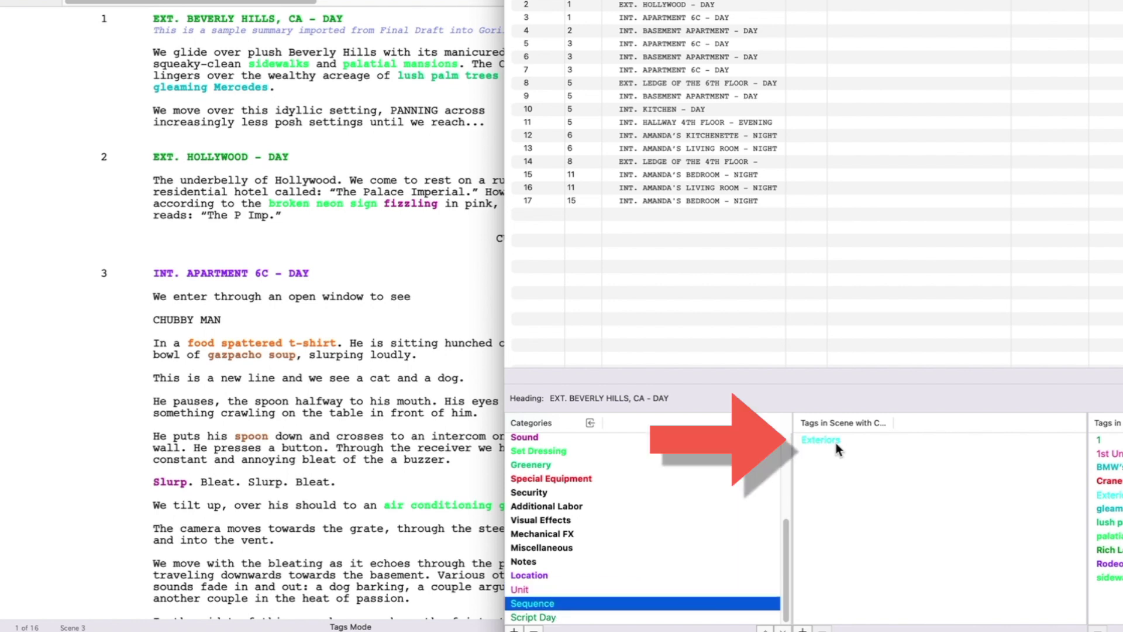
{"action": "left_click", "coordinate": [551, 618]}
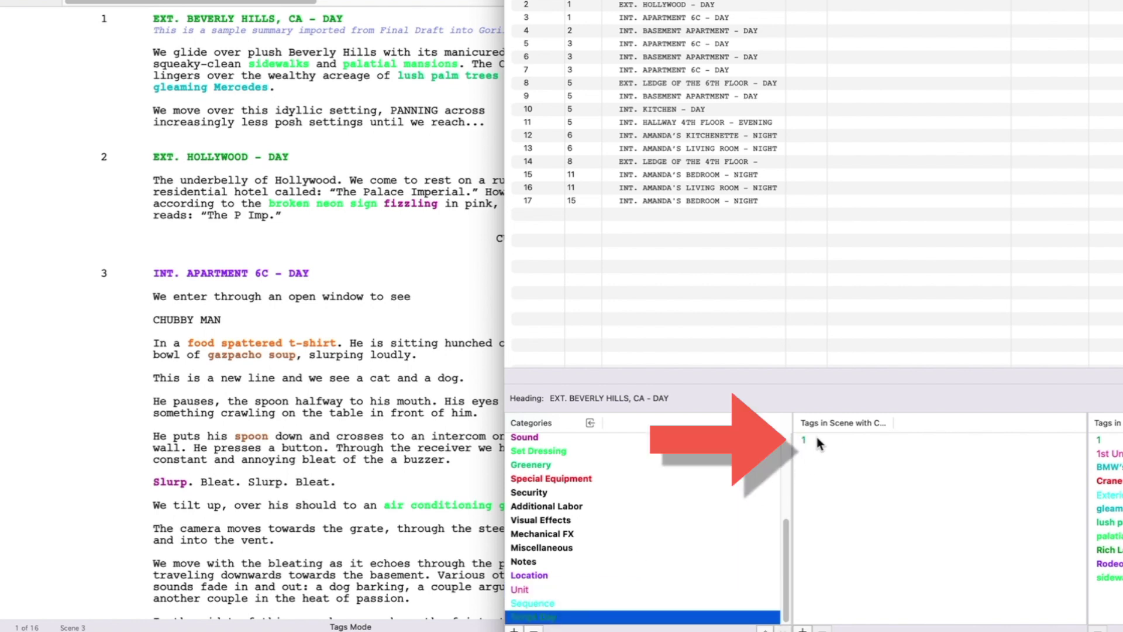
{"action": "left_click", "coordinate": [558, 573]}
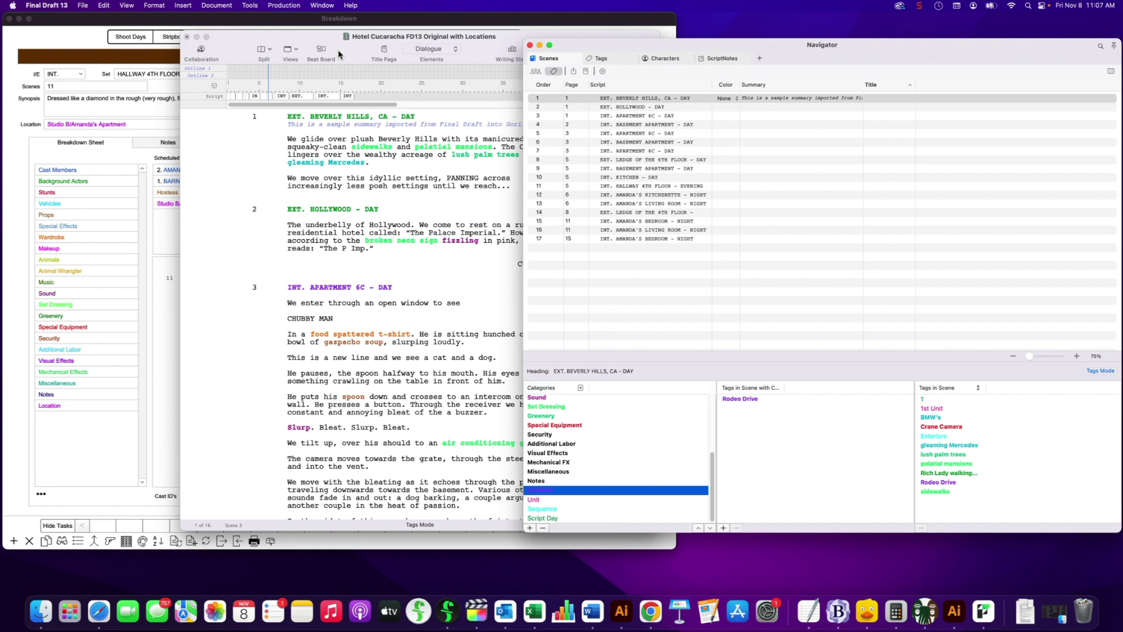
Display scene 1 in Gorilla and arrange the Final Draft windows so the Navigator sits beside the Gorilla breakdown.
{"action": "left_click_drag", "start_coordinate": [336, 48], "coordinate": [418, 272]}
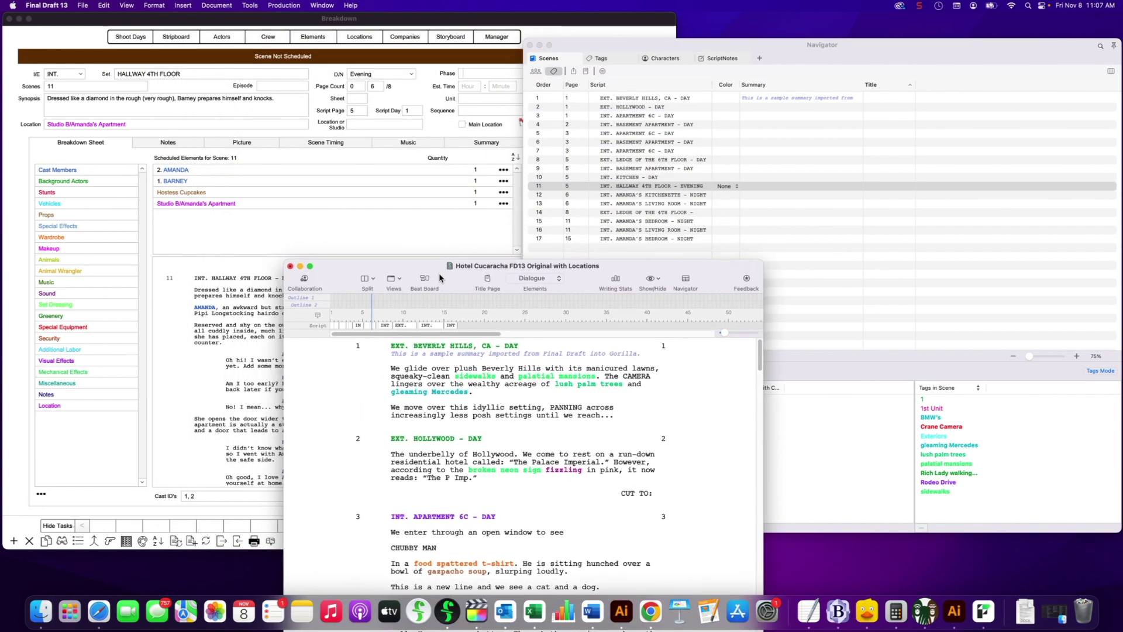
{"action": "left_click", "coordinate": [311, 240]}
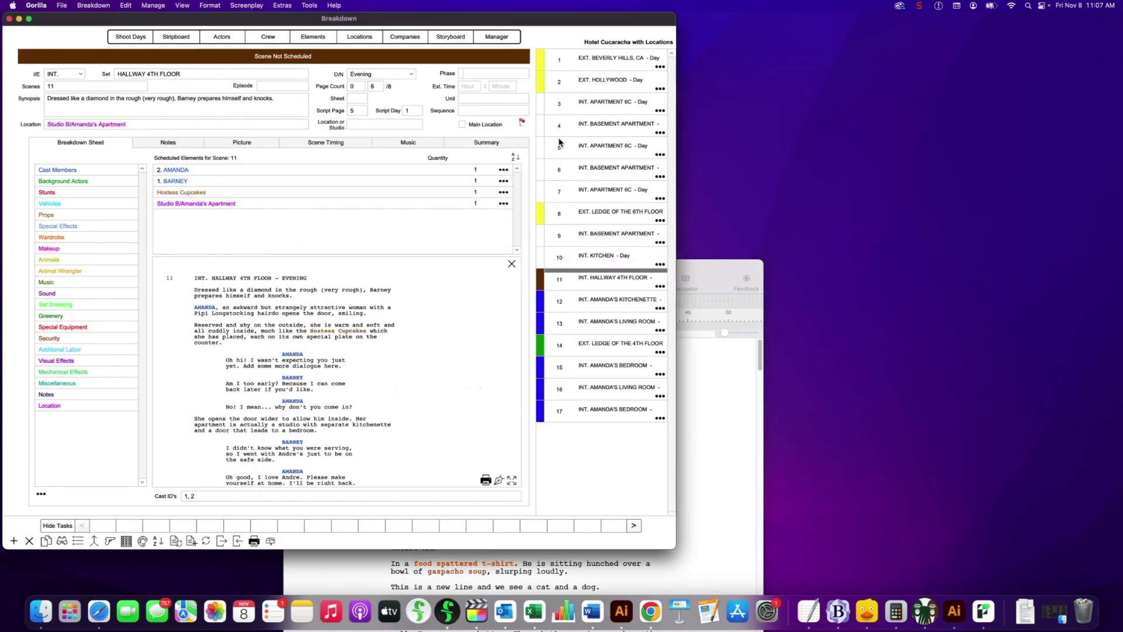
{"action": "left_click", "coordinate": [605, 66]}
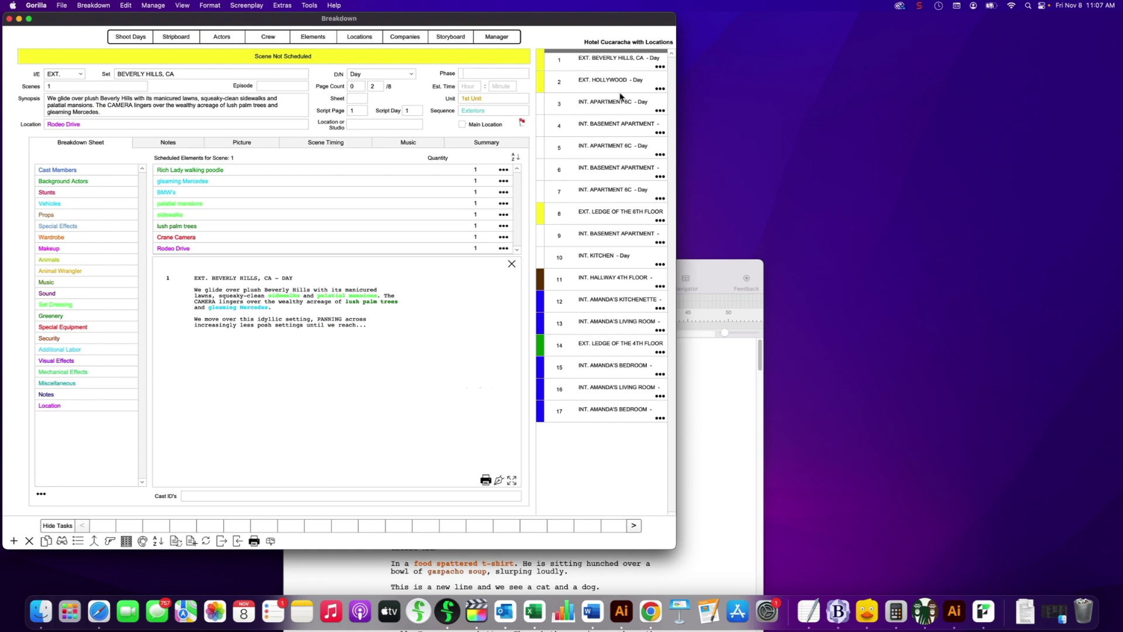
{"action": "left_click_drag", "start_coordinate": [695, 271], "coordinate": [787, 376]}
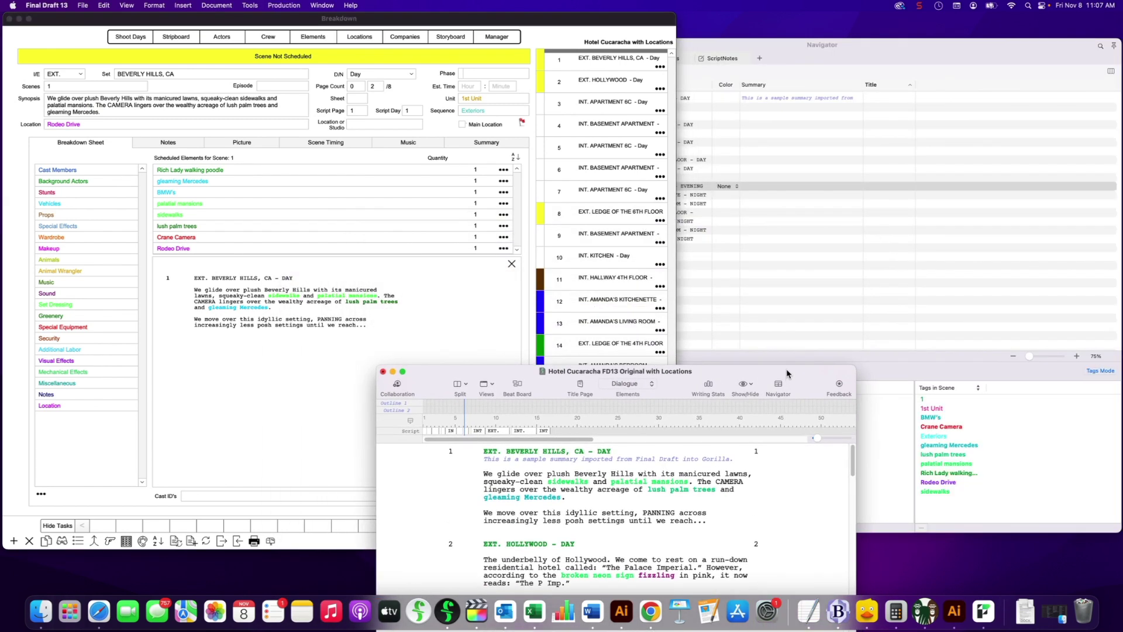
{"action": "left_click", "coordinate": [810, 321]}
{"action": "left_click_drag", "start_coordinate": [683, 48], "coordinate": [710, 29]}
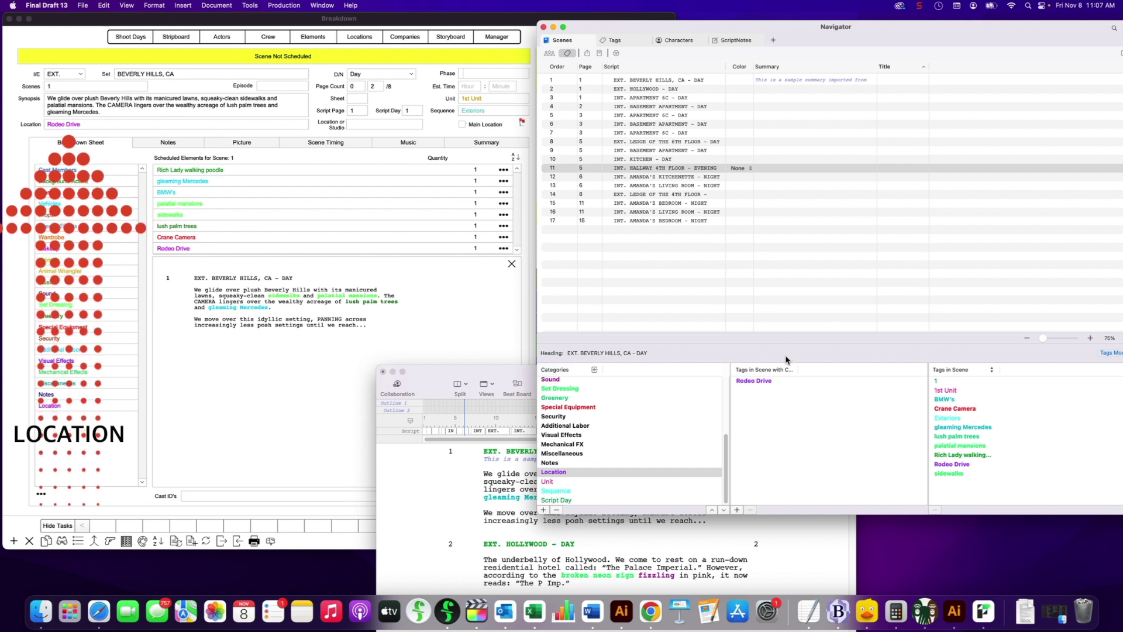
Compare Gorilla's location list with the Location tags of scenes 4 and 8 in Final Draft's Navigator, closing the list.
{"action": "left_click", "coordinate": [77, 127]}
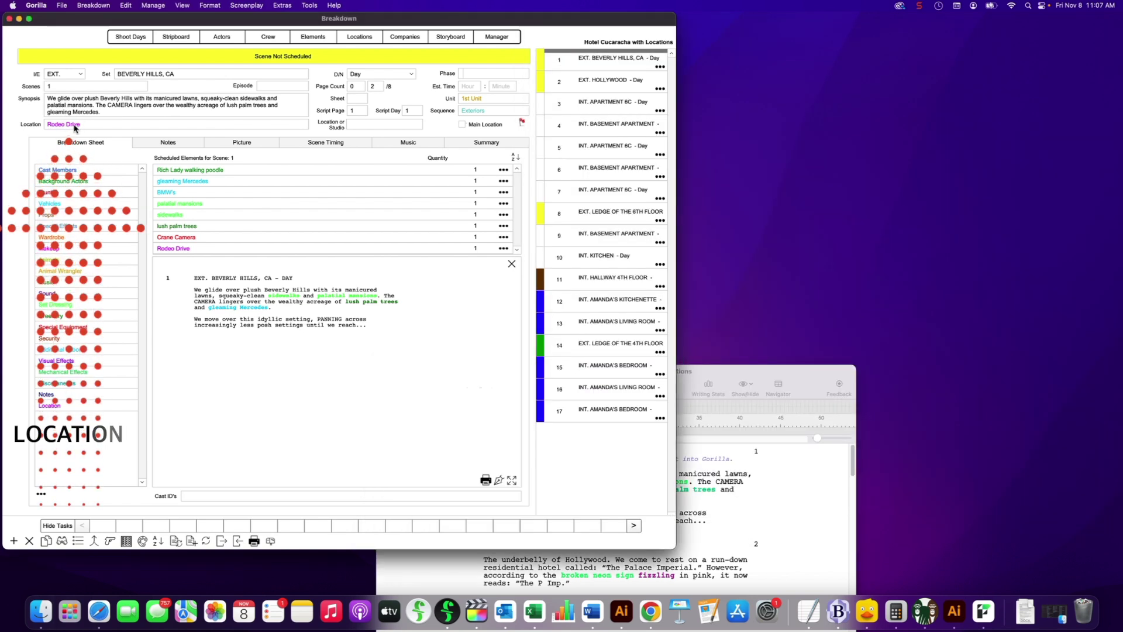
{"action": "left_click", "coordinate": [77, 126]}
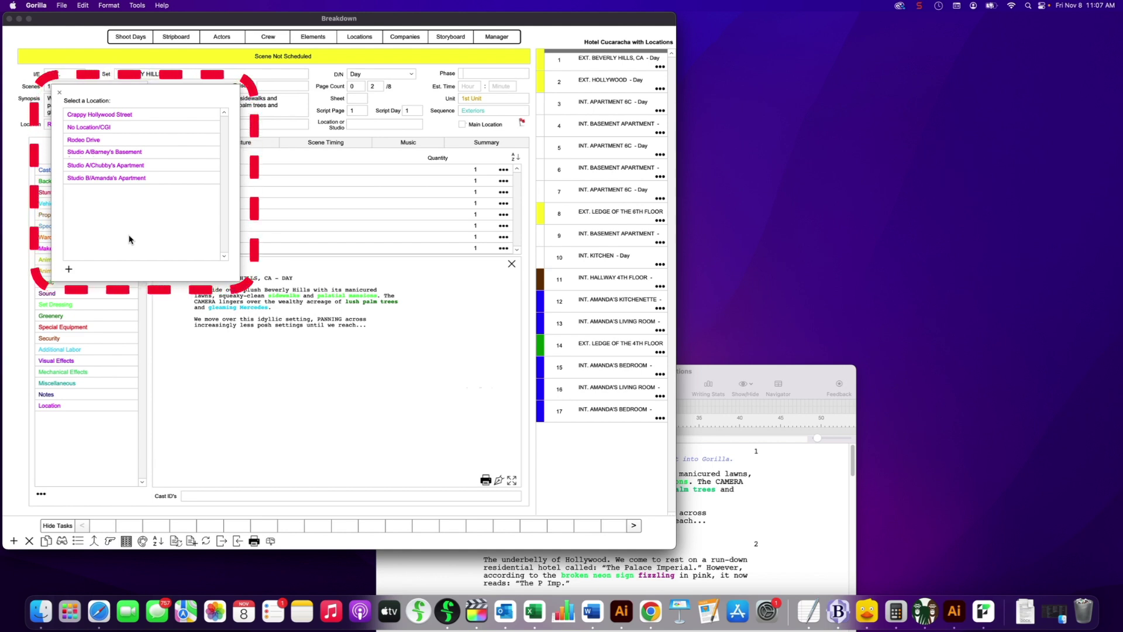
{"action": "left_click", "coordinate": [697, 375]}
{"action": "left_click", "coordinate": [758, 316]}
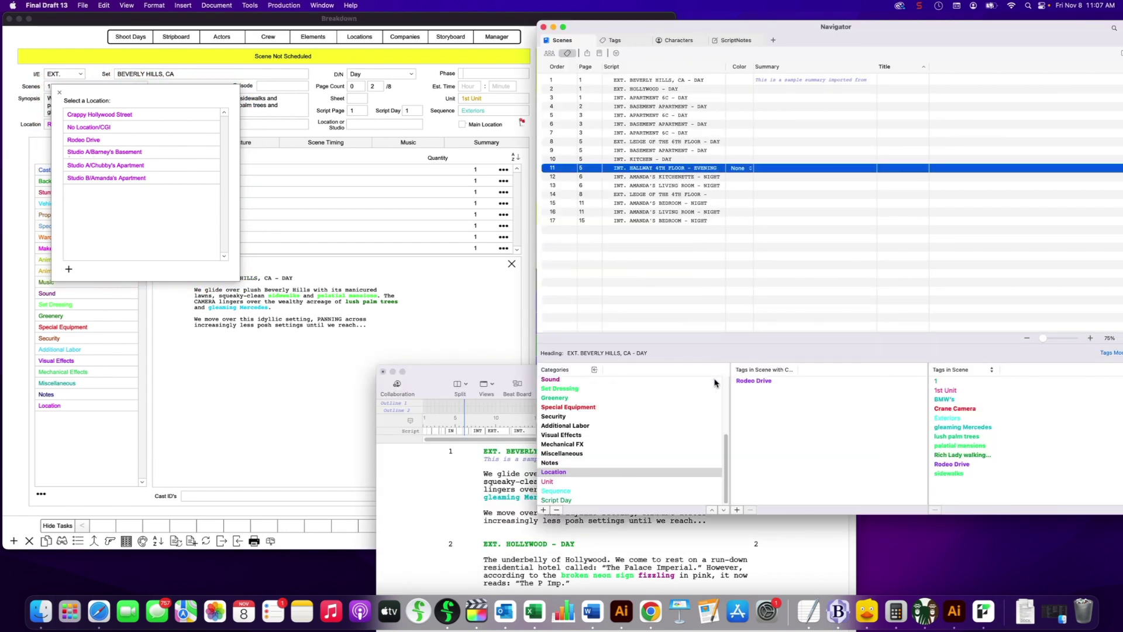
{"action": "left_click", "coordinate": [583, 108]}
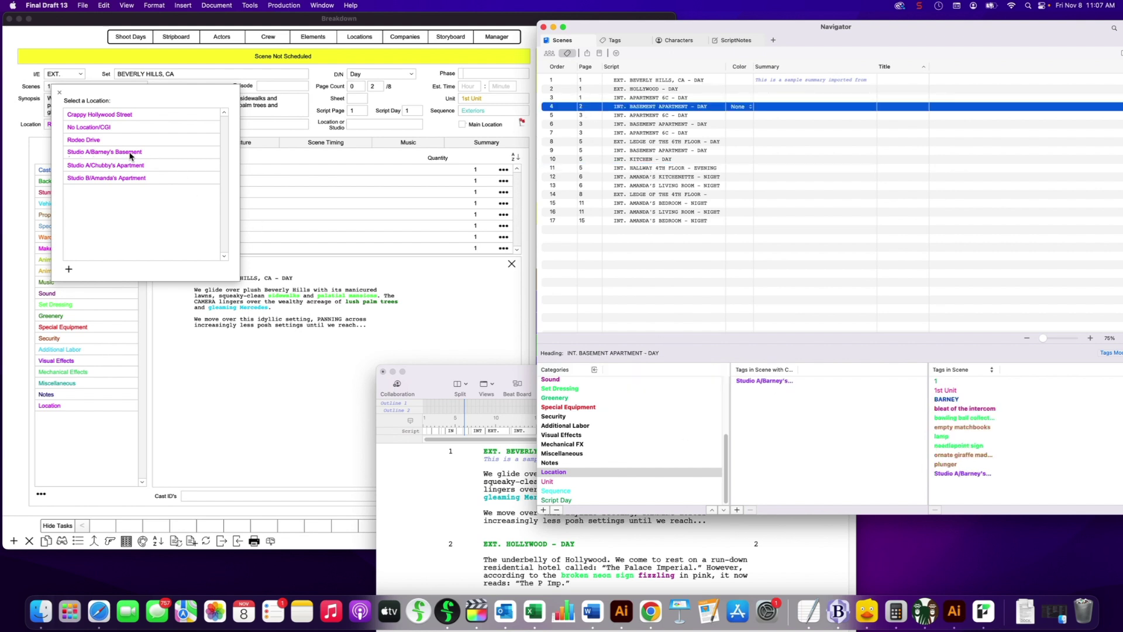
{"action": "left_click", "coordinate": [559, 143]}
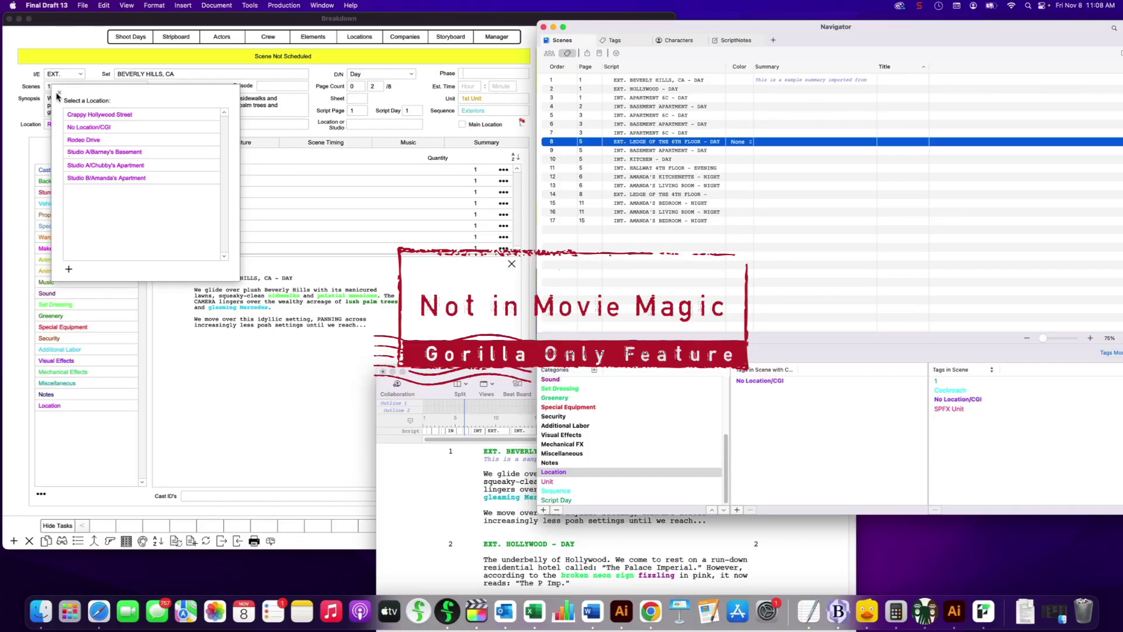
{"action": "left_click", "coordinate": [59, 94]}
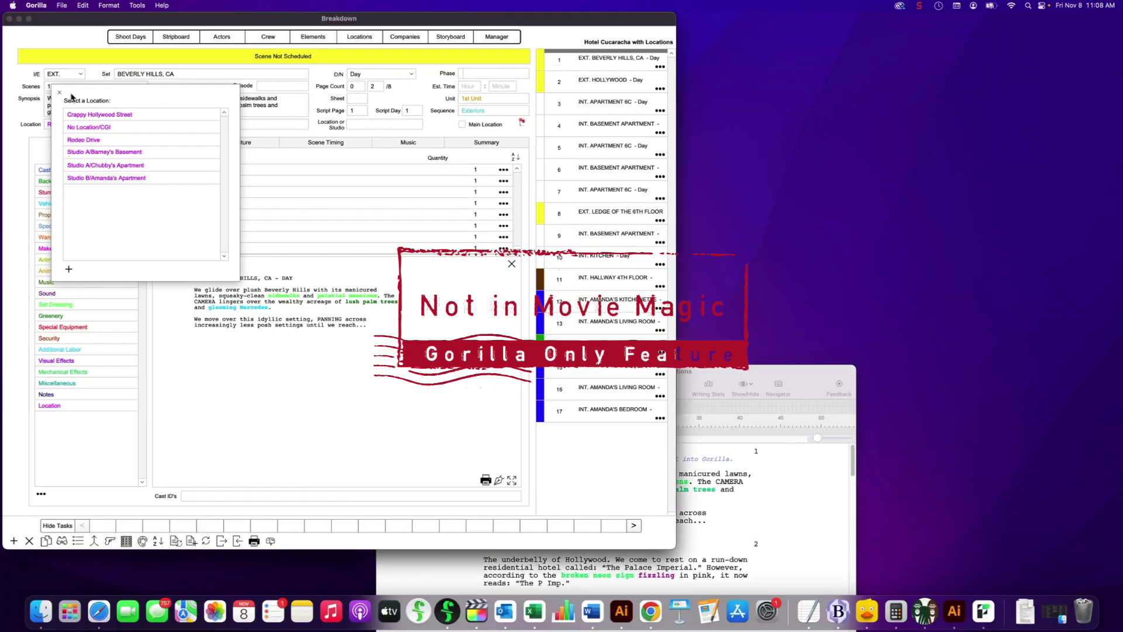
{"action": "left_click", "coordinate": [60, 93]}
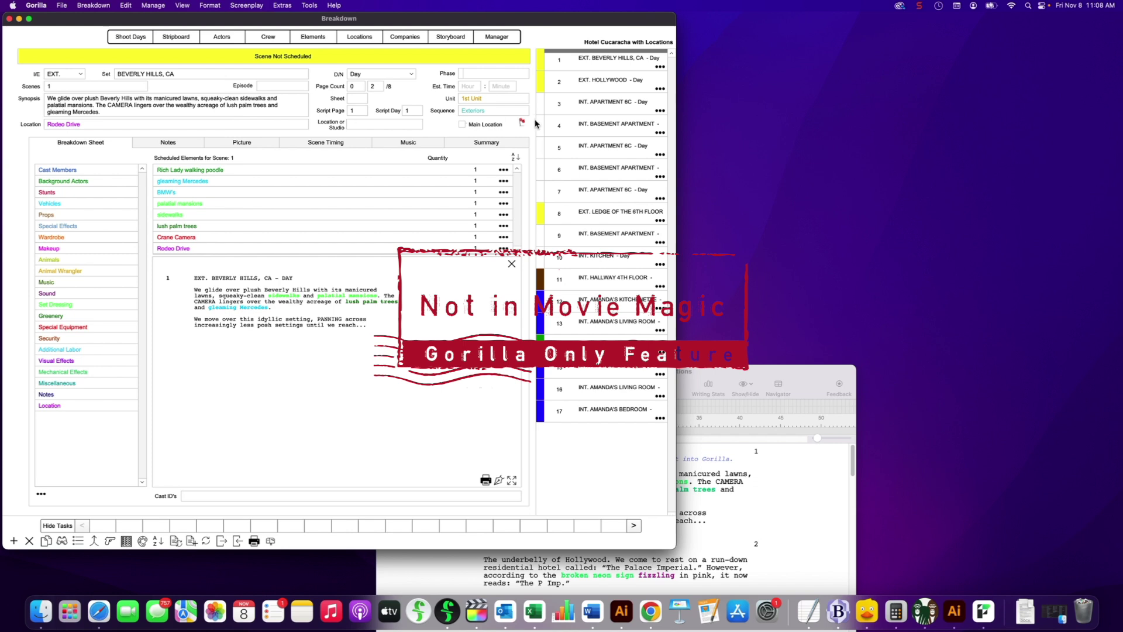
Check the Unit and Sequence choices for scene 1 in Gorilla, picking 1st Unit.
{"action": "left_click", "coordinate": [479, 100]}
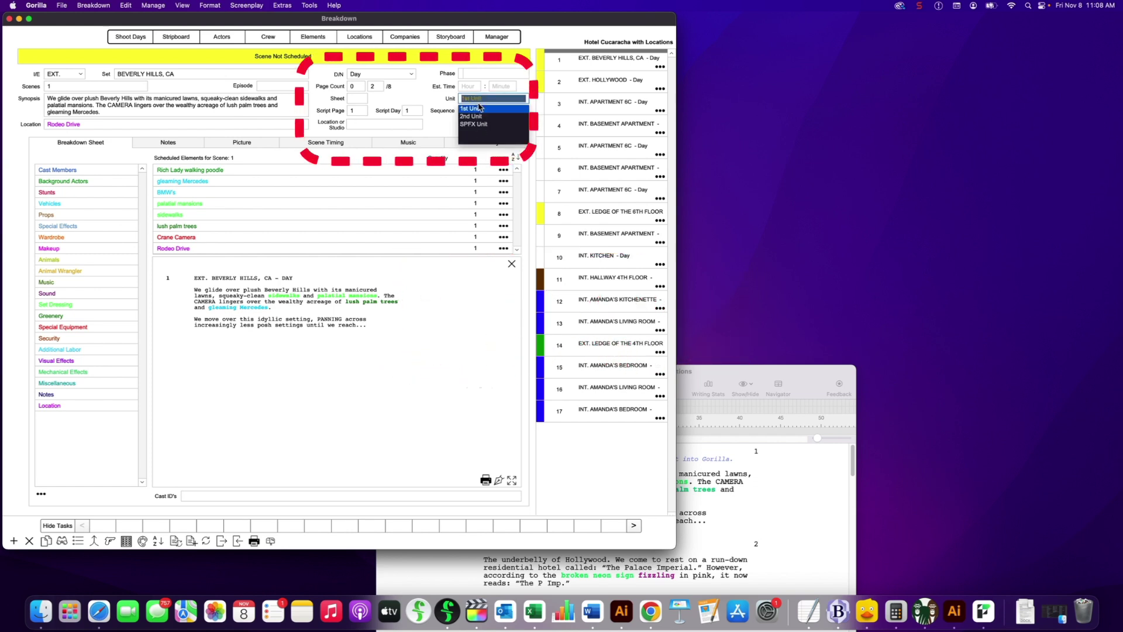
{"action": "left_click", "coordinate": [479, 108]}
{"action": "left_click", "coordinate": [493, 111]}
{"action": "left_click", "coordinate": [481, 146]}
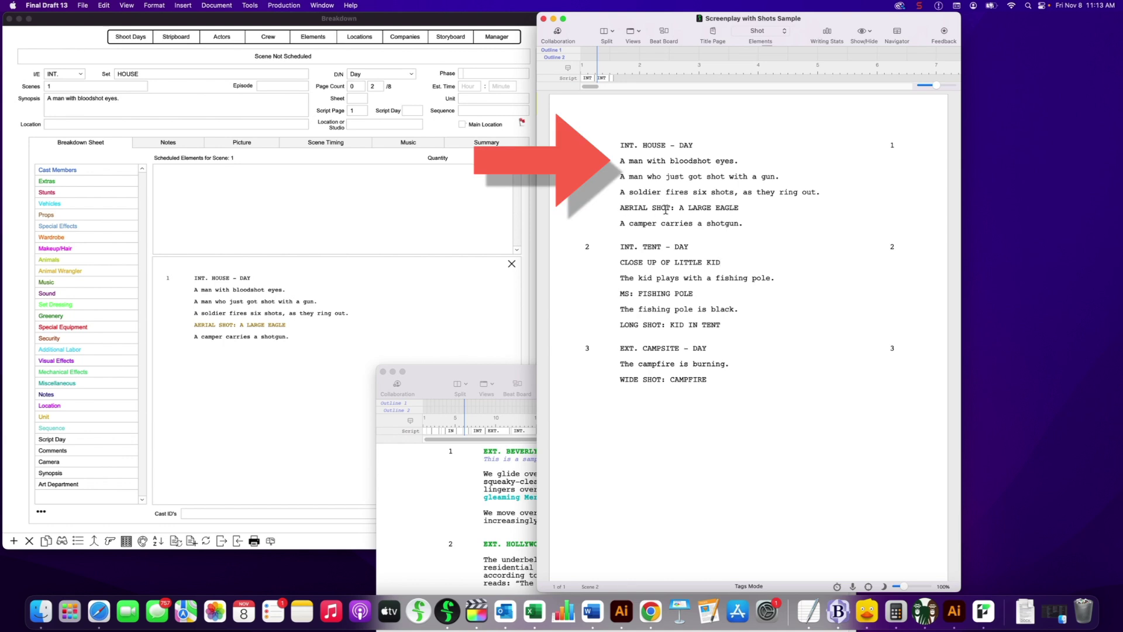
Check the element types of scene 1's heading, first action line and AERIAL SHOT line in the Final Draft shots sample.
{"action": "left_click_drag", "start_coordinate": [618, 160], "coordinate": [739, 162]}
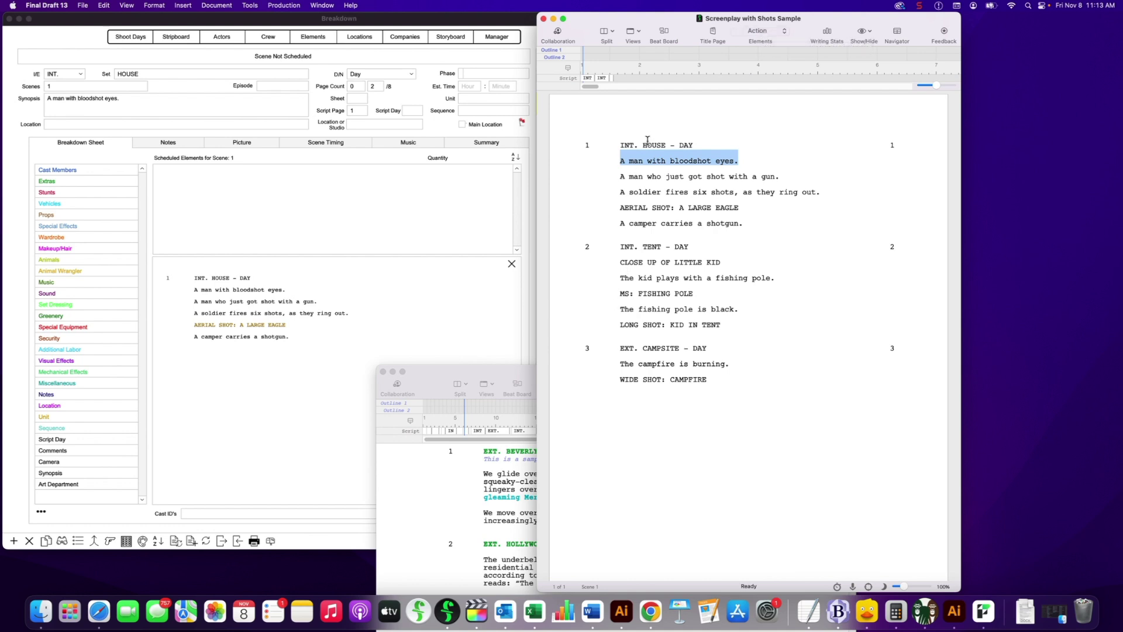
{"action": "left_click_drag", "start_coordinate": [612, 144], "coordinate": [707, 142]}
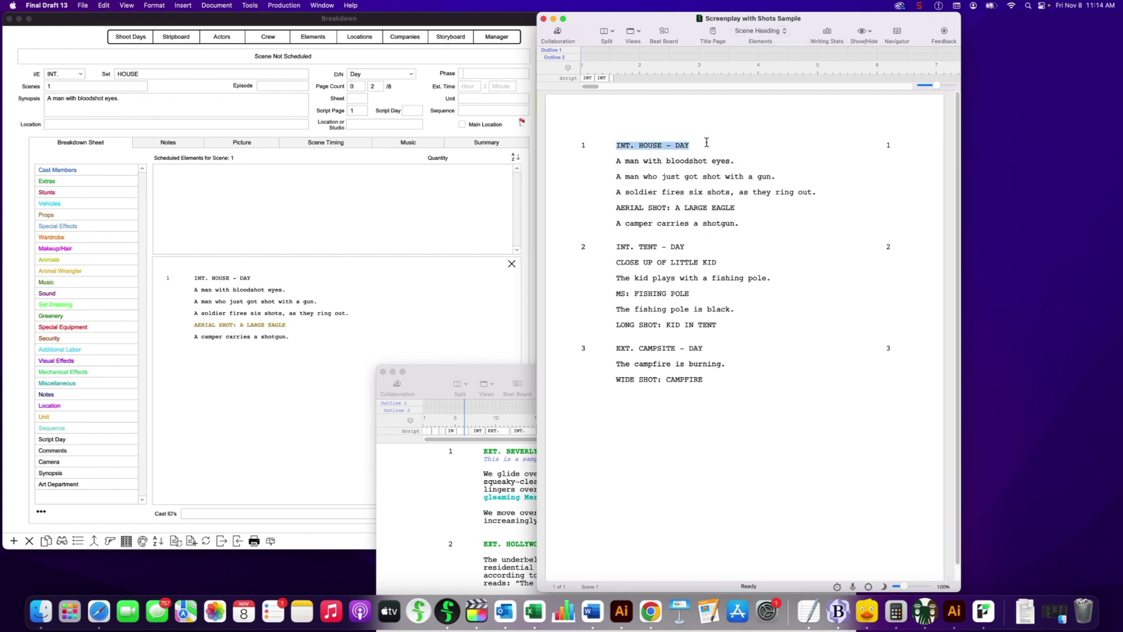
{"action": "left_click", "coordinate": [642, 145]}
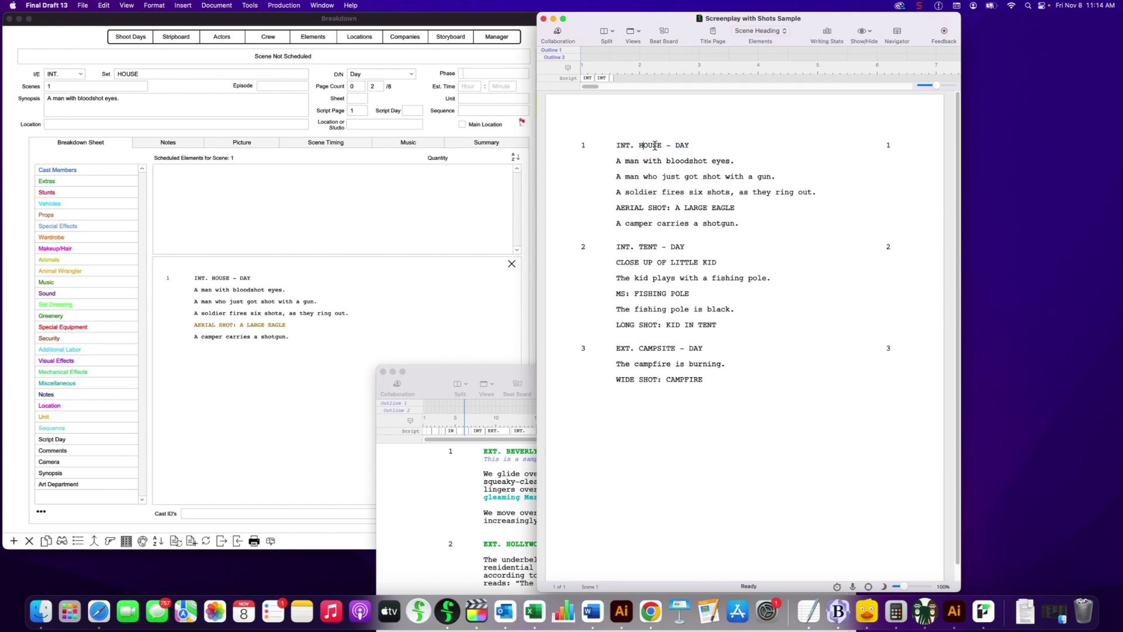
{"action": "left_click_drag", "start_coordinate": [612, 207], "coordinate": [762, 206]}
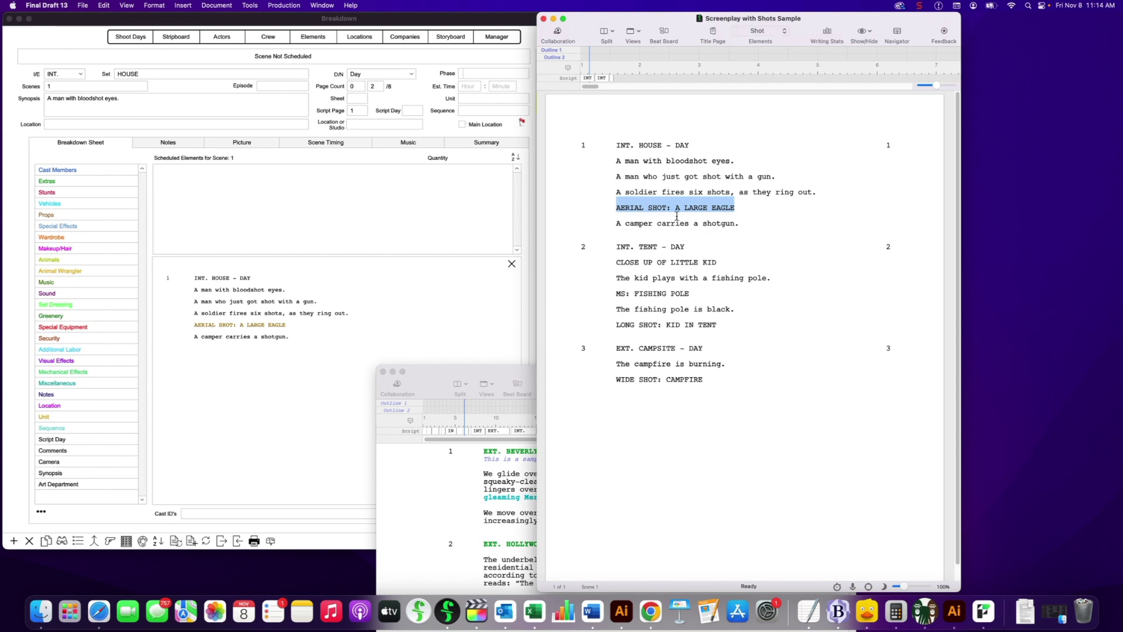
Check the element types of the CLOSE UP, MS, LONG SHOT and WIDE SHOT lines in scenes 2 and 3.
{"action": "left_click", "coordinate": [644, 264]}
{"action": "left_click_drag", "start_coordinate": [615, 263], "coordinate": [721, 259]}
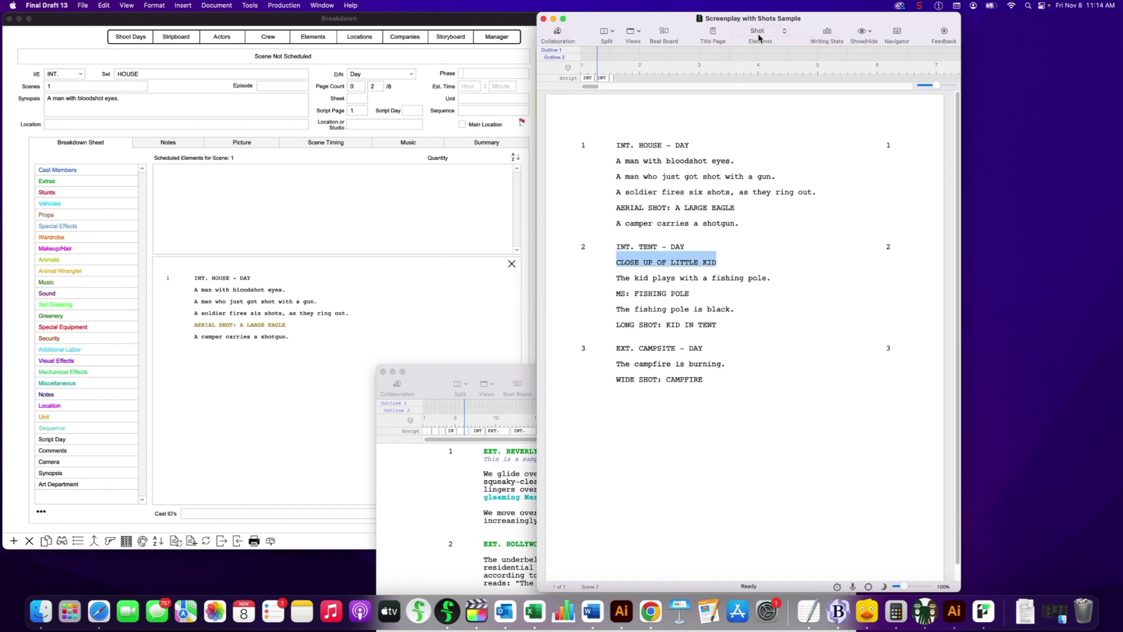
{"action": "left_click", "coordinate": [678, 265]}
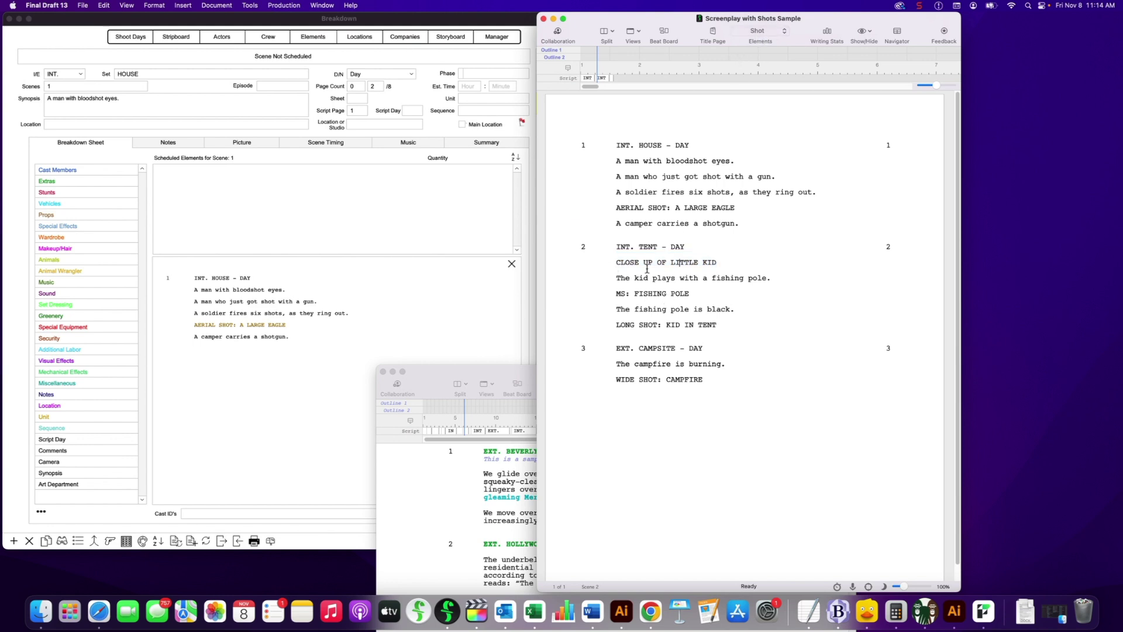
{"action": "left_click_drag", "start_coordinate": [637, 264], "coordinate": [683, 263]}
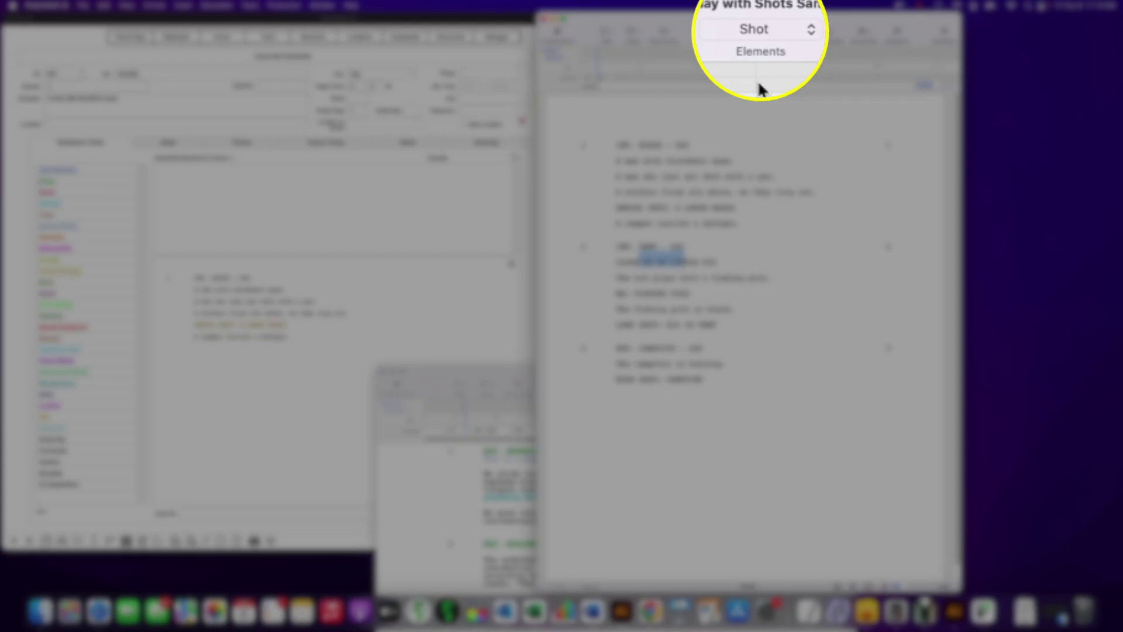
{"action": "left_click", "coordinate": [760, 31]}
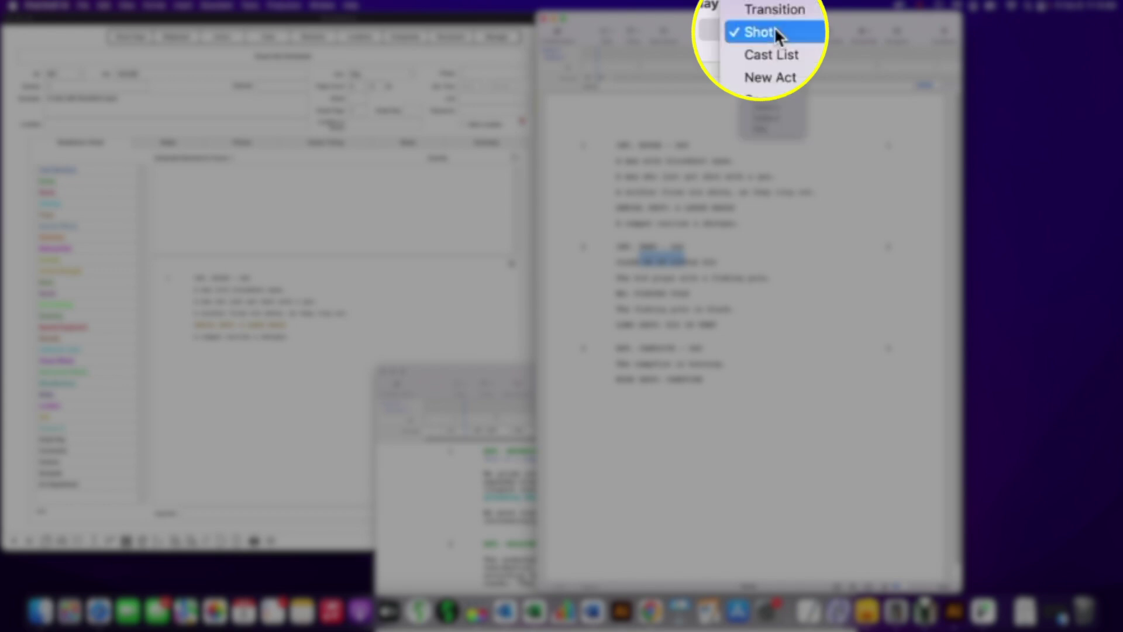
{"action": "left_click", "coordinate": [696, 34]}
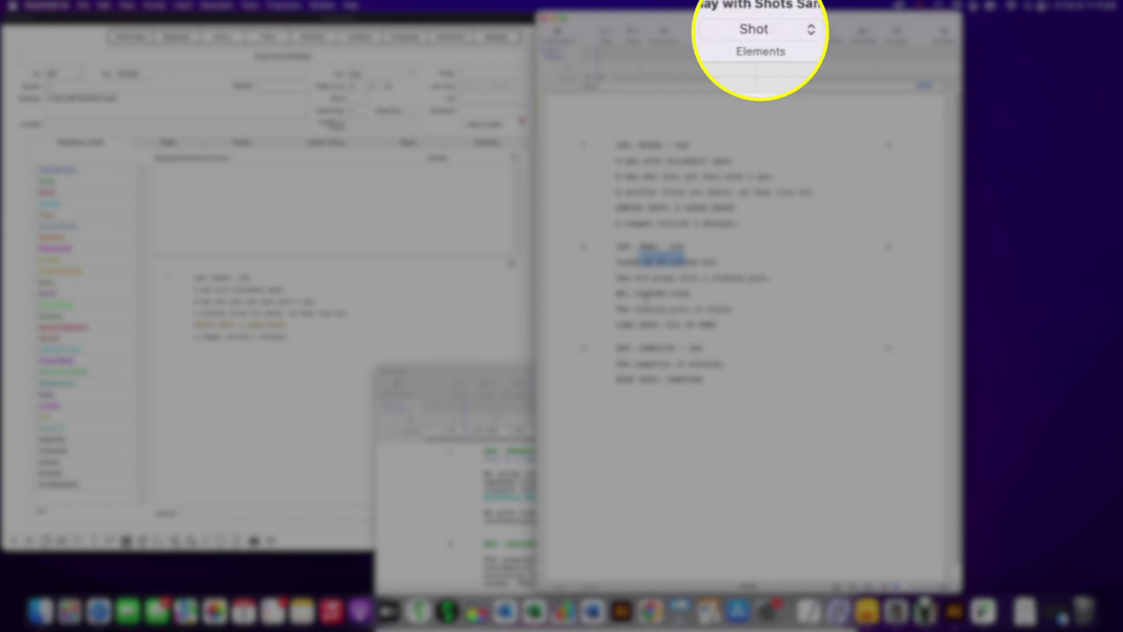
{"action": "left_click", "coordinate": [647, 294]}
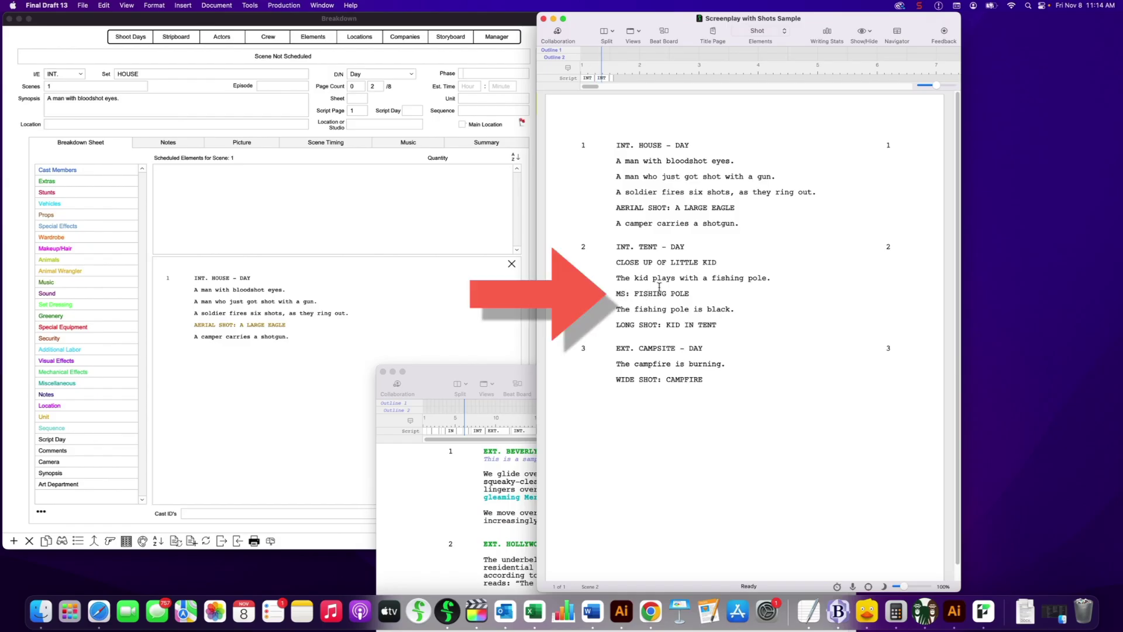
{"action": "left_click", "coordinate": [657, 325]}
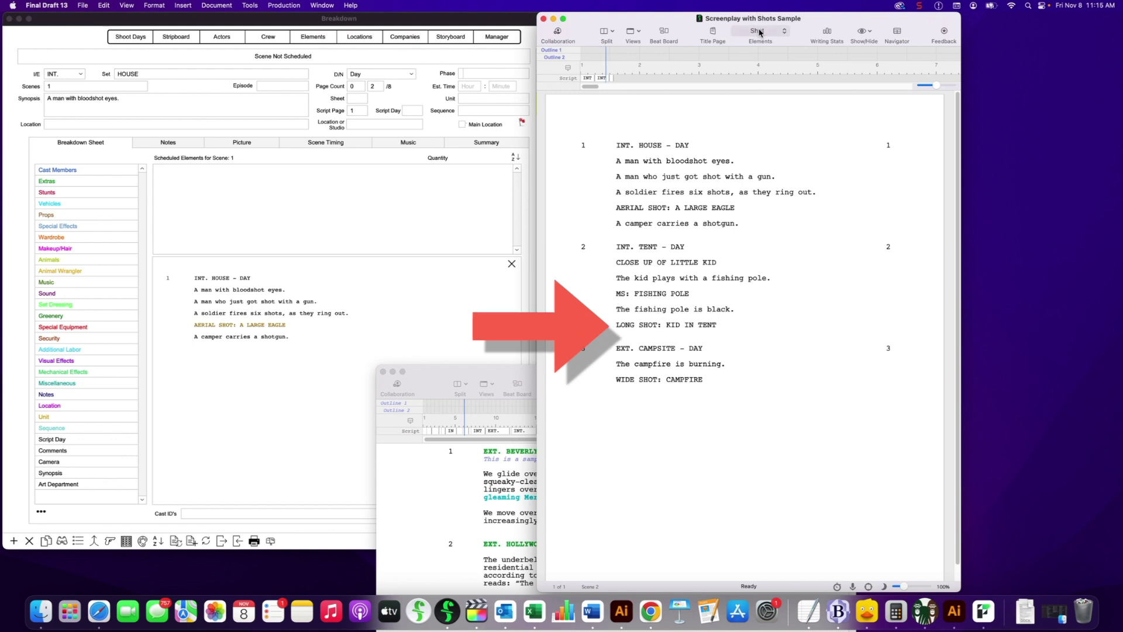
{"action": "left_click", "coordinate": [626, 381]}
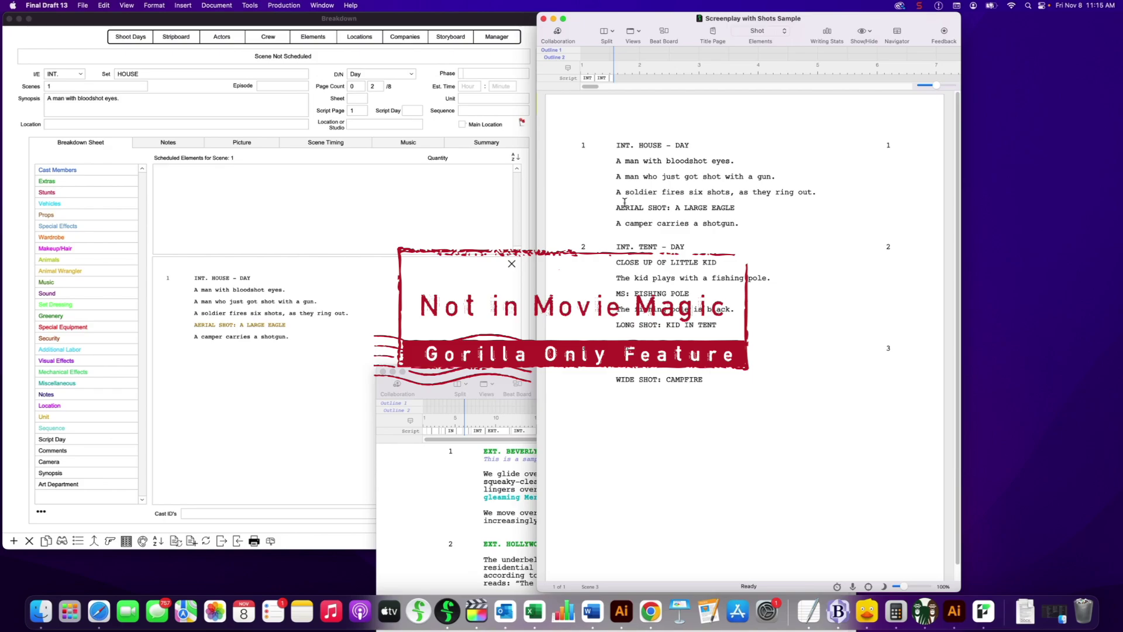
Compare the shot lines of scenes 1, 2 and 3 in Gorilla's breakdown with the Final Draft script.
{"action": "left_click_drag", "start_coordinate": [612, 207], "coordinate": [765, 207]}
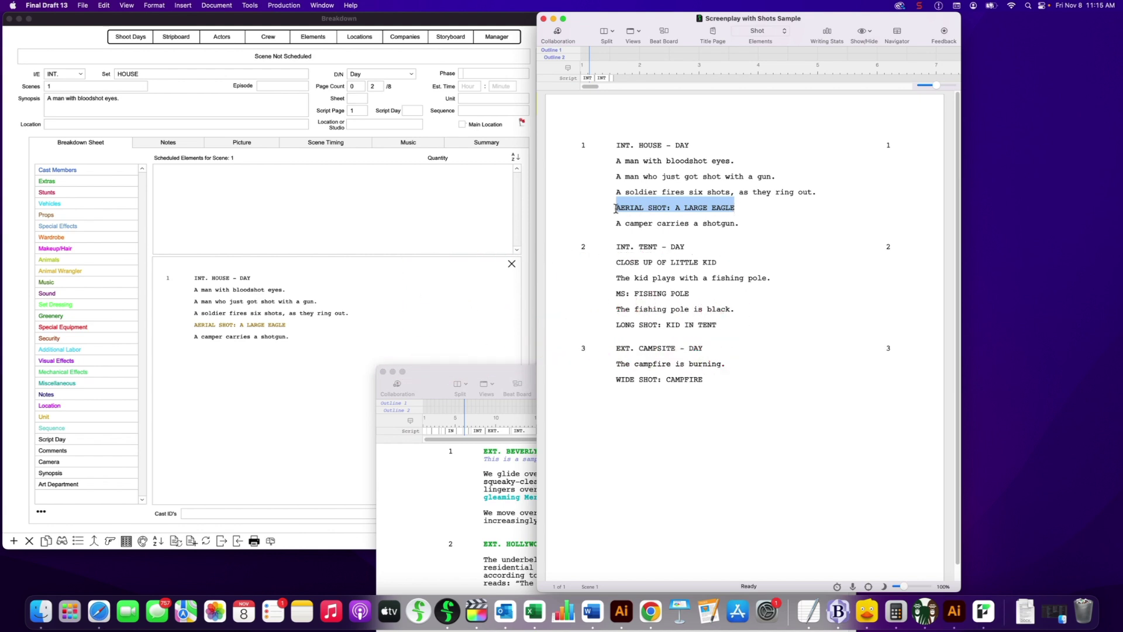
{"action": "left_click", "coordinate": [441, 293]}
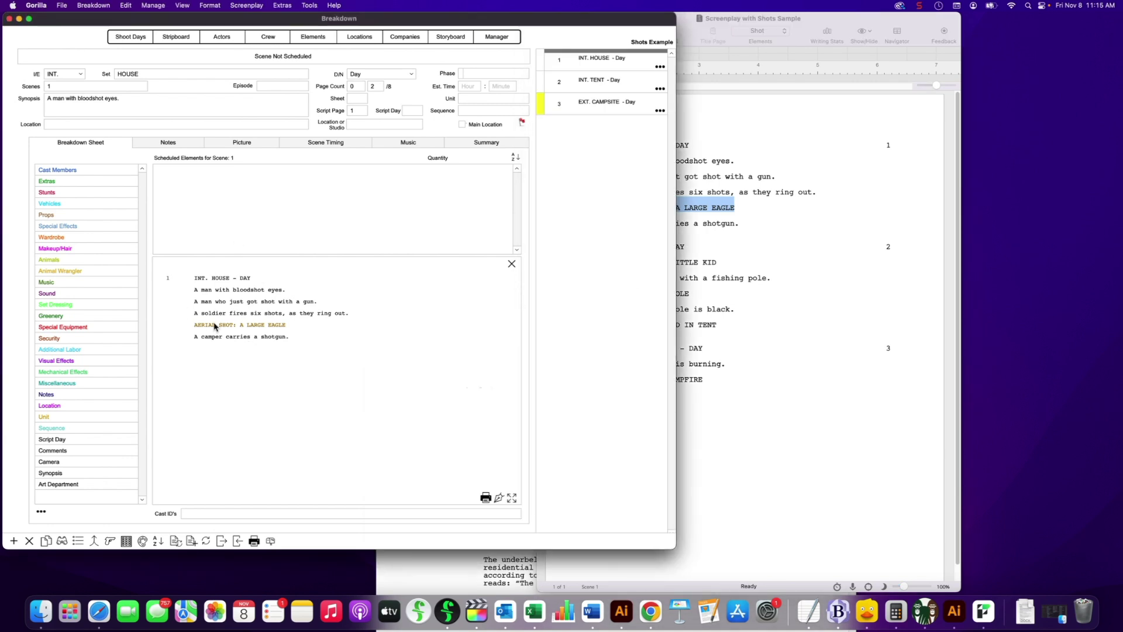
{"action": "left_click", "coordinate": [623, 60]}
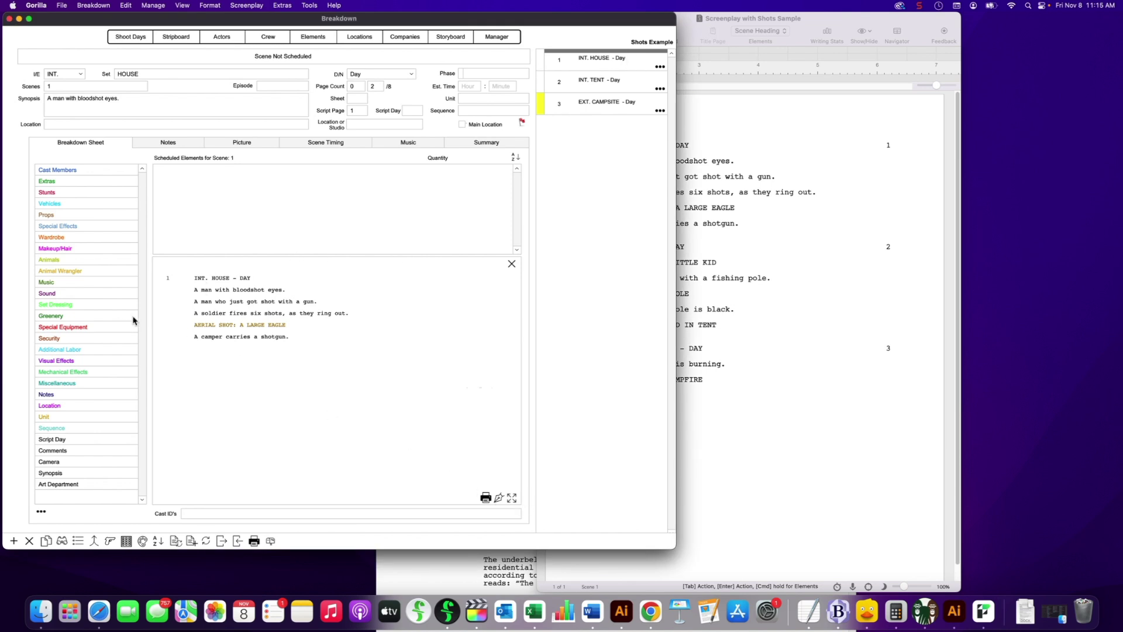
{"action": "left_click", "coordinate": [586, 87]}
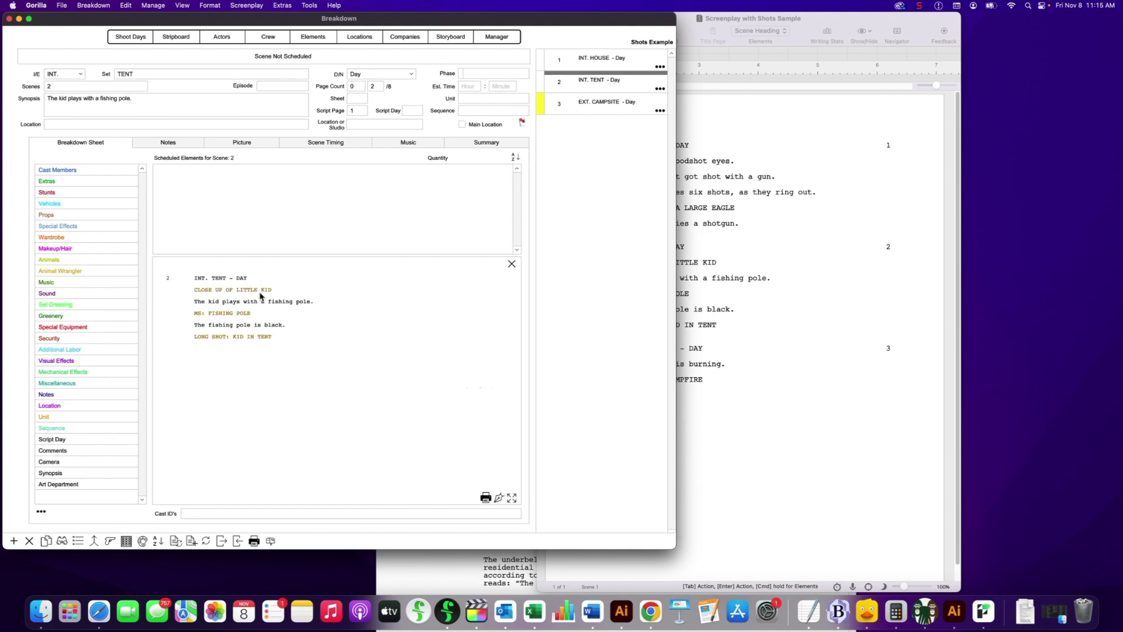
{"action": "left_click", "coordinate": [702, 410]}
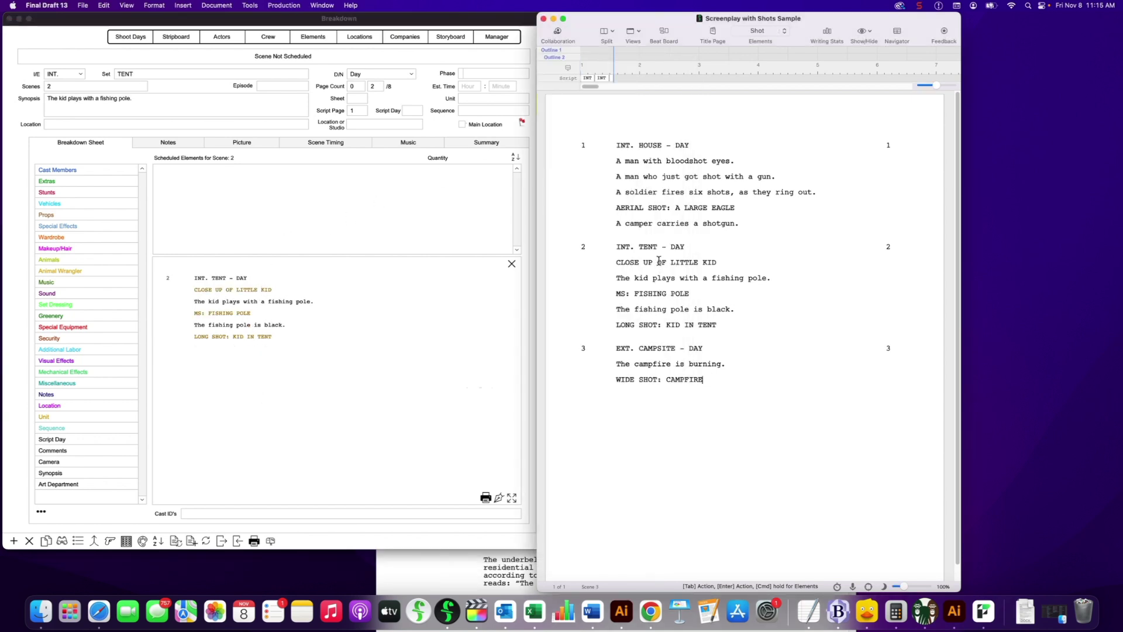
{"action": "left_click", "coordinate": [405, 359]}
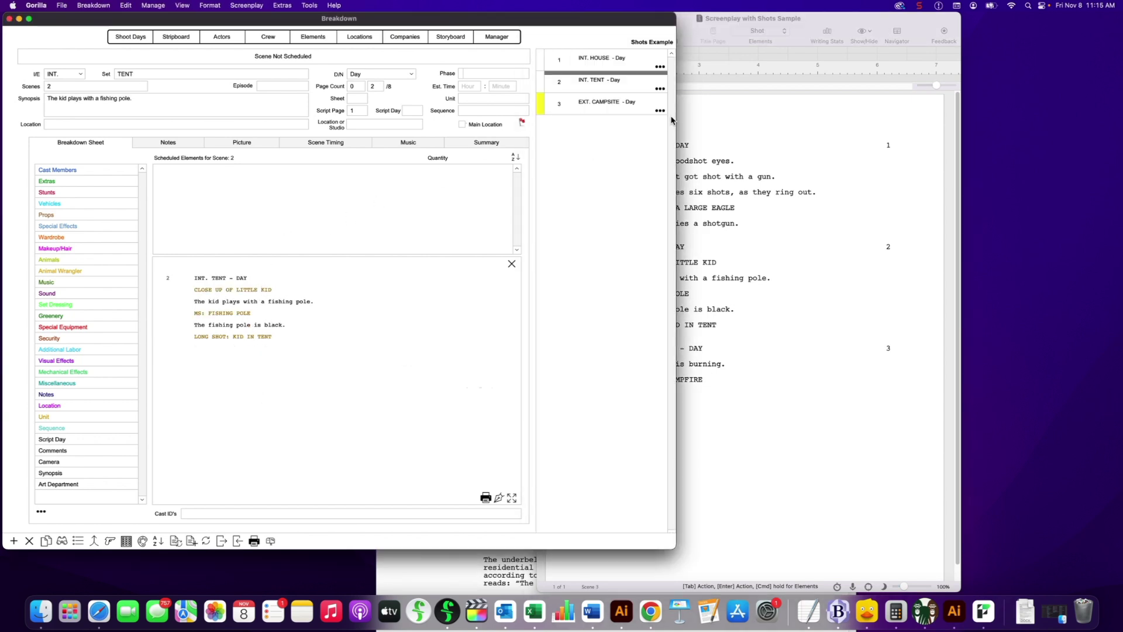
{"action": "key", "text": "Down"}
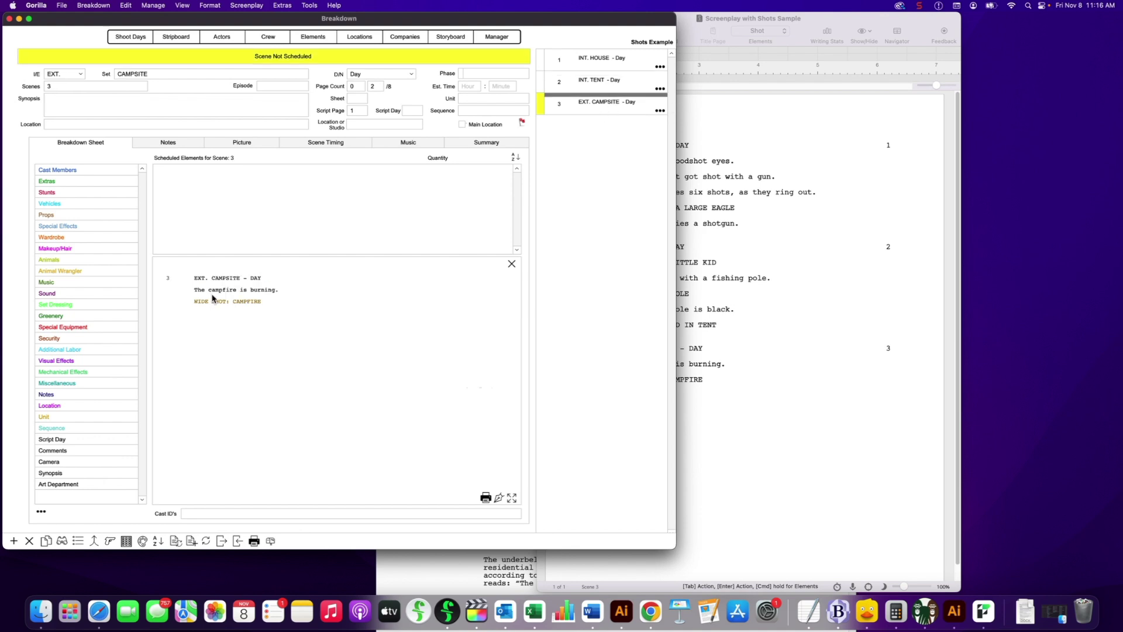
{"action": "left_click", "coordinate": [741, 460]}
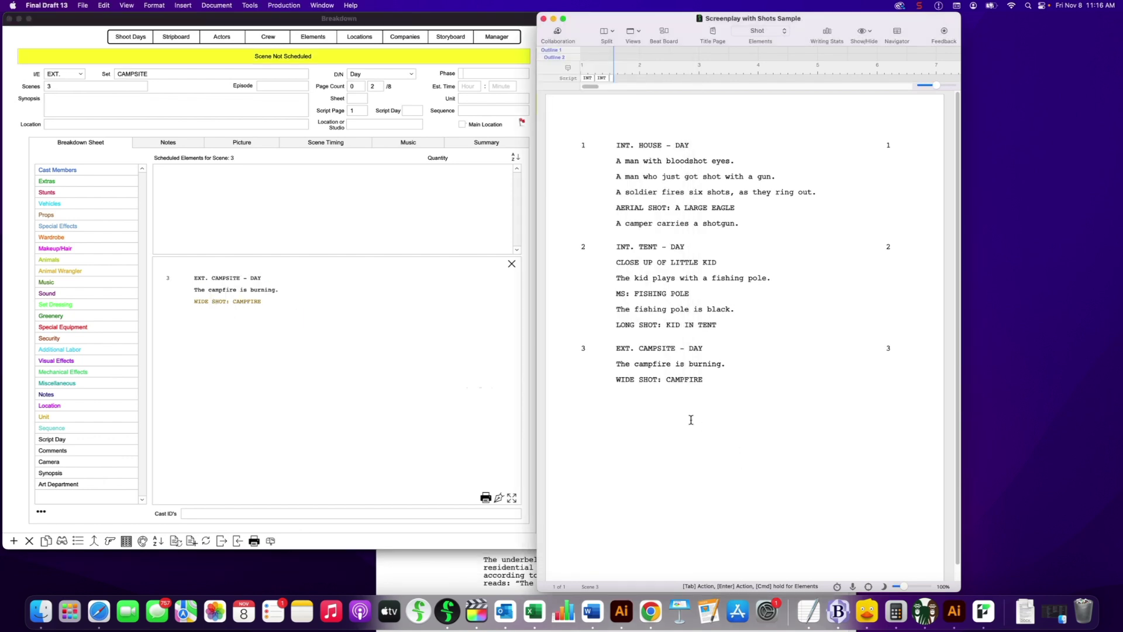
{"action": "left_click", "coordinate": [399, 378]}
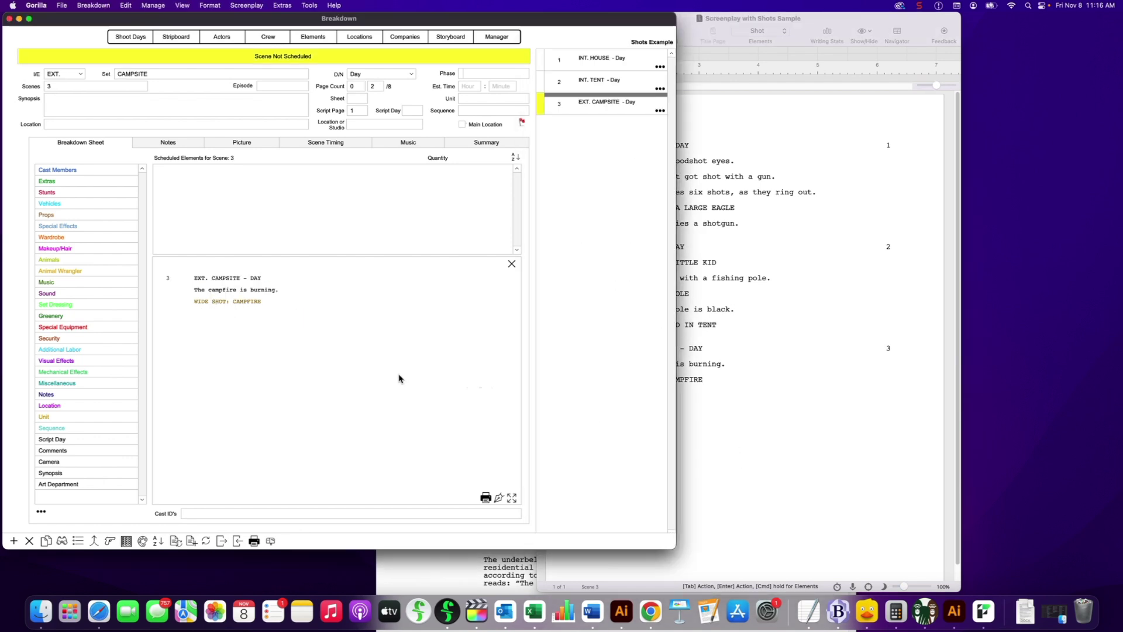
In scene 1's screenplay lines in Gorilla, set the AERIAL SHOT: A LARGE EAGLE line's shot type to AERIAL SHOT and write it.
{"action": "left_click", "coordinate": [621, 65]}
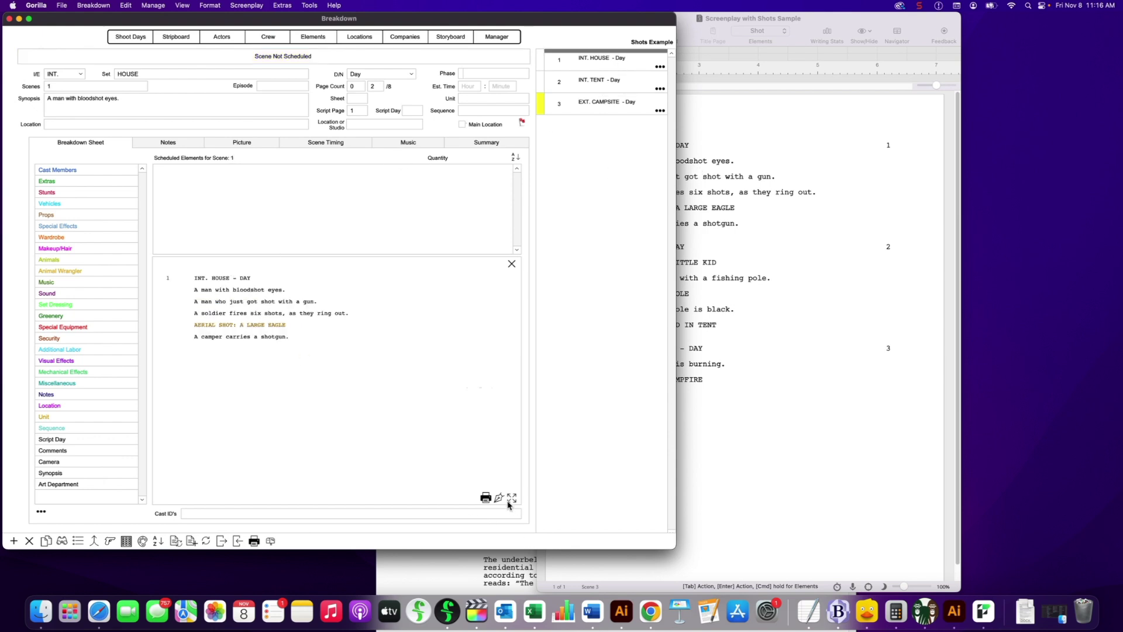
{"action": "left_click", "coordinate": [499, 498]}
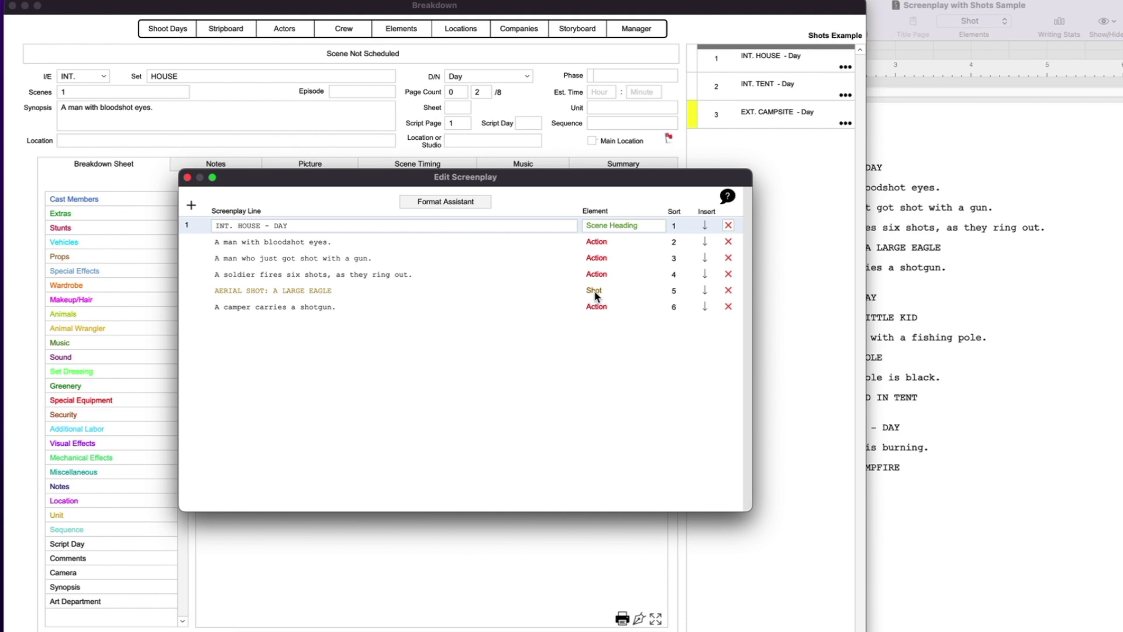
{"action": "double_click", "coordinate": [258, 292]}
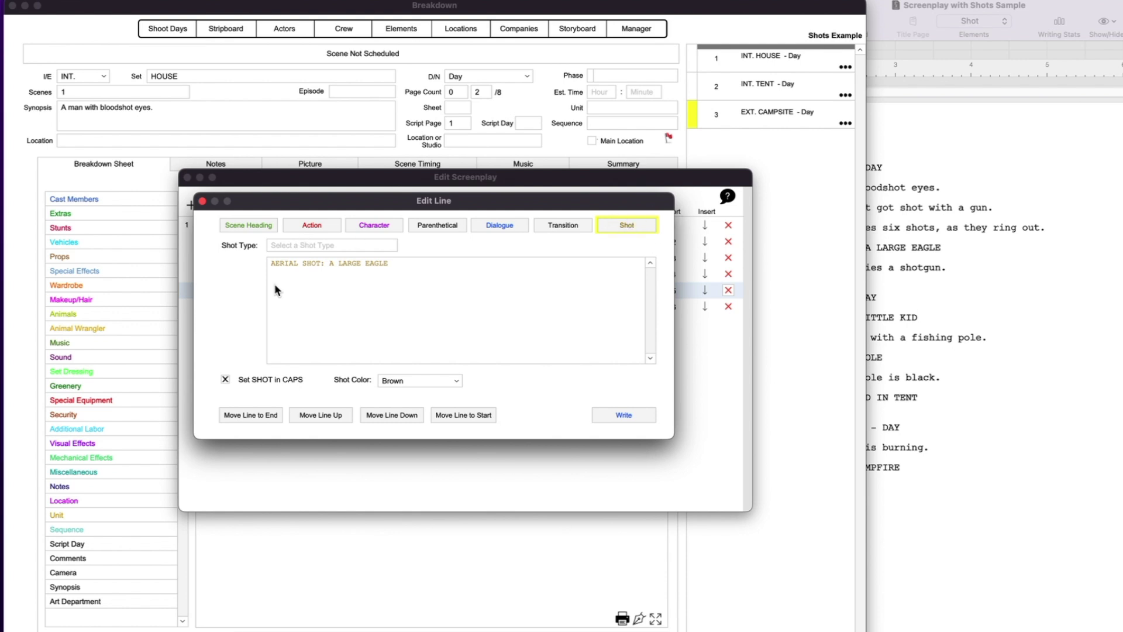
{"action": "left_click", "coordinate": [300, 247]}
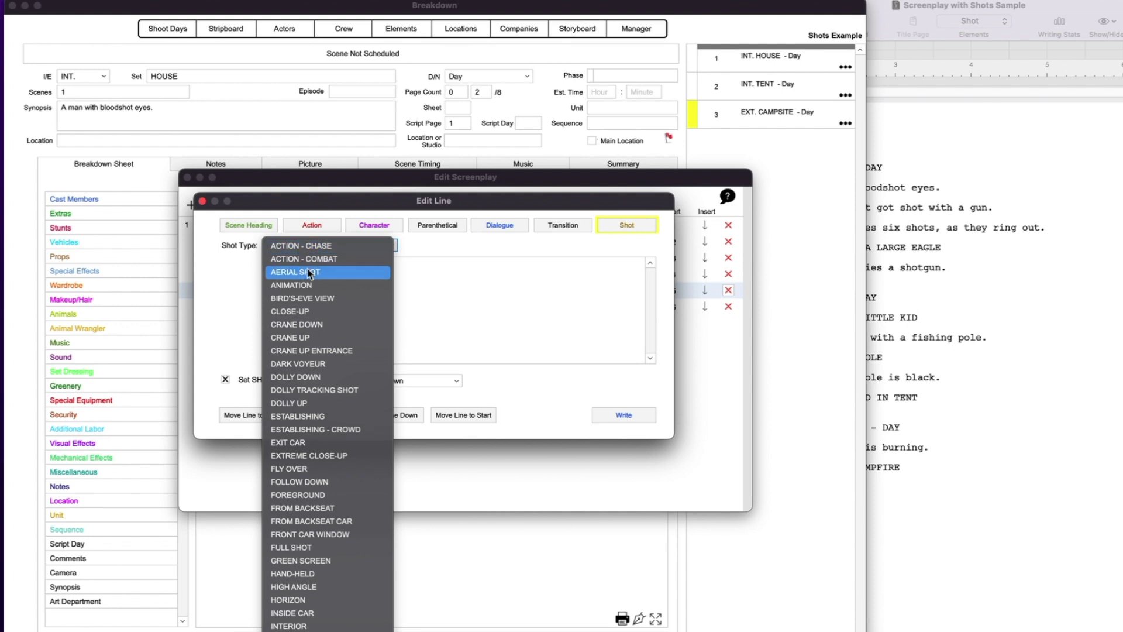
{"action": "left_click", "coordinate": [310, 273]}
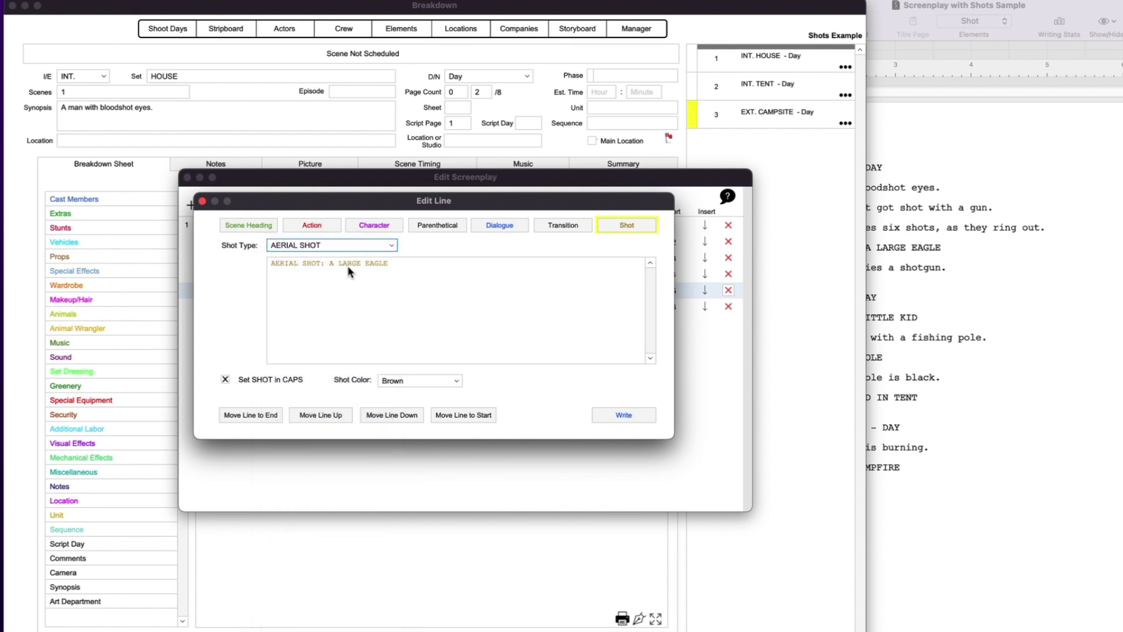
{"action": "left_click", "coordinate": [631, 418]}
{"action": "left_click", "coordinate": [187, 178]}
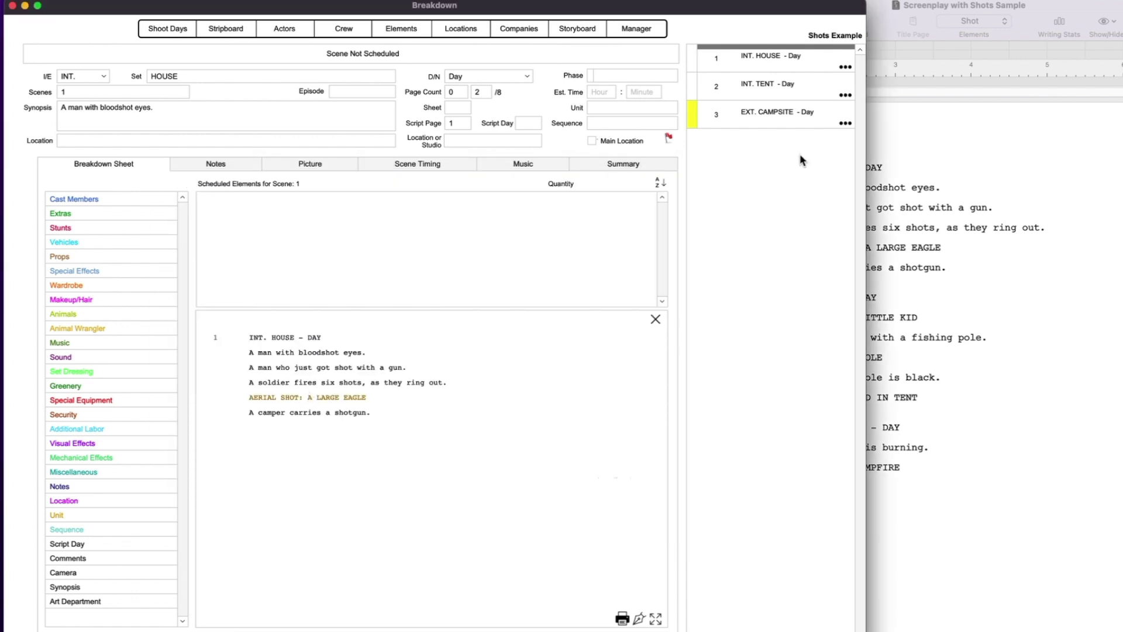
Set the shot type of scene 2's CLOSE UP OF LITTLE KID line to CLOSE-UP, check the shot color choices and close the line editor.
{"action": "left_click", "coordinate": [784, 86]}
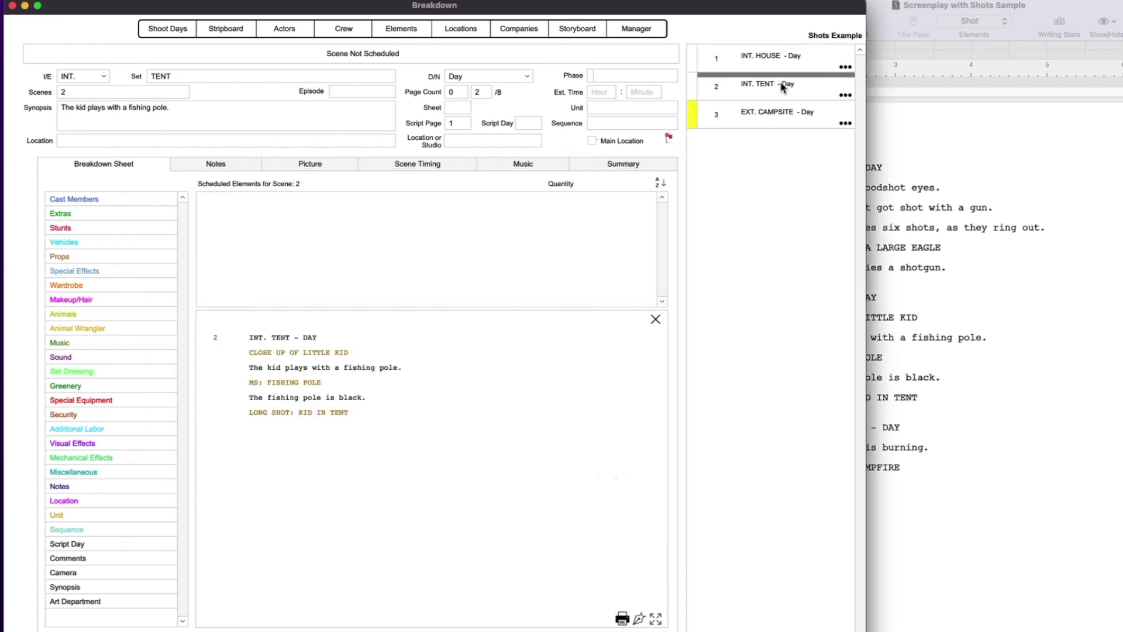
{"action": "left_click", "coordinate": [638, 618]}
{"action": "double_click", "coordinate": [303, 242]}
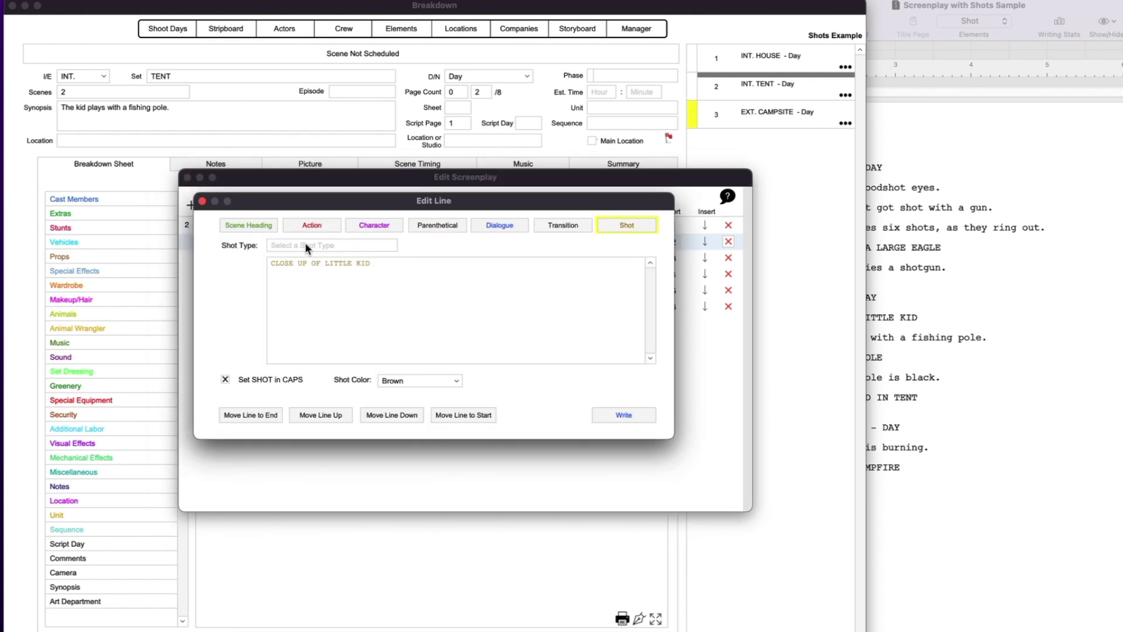
{"action": "left_click", "coordinate": [303, 245]}
{"action": "key", "text": "Escape"}
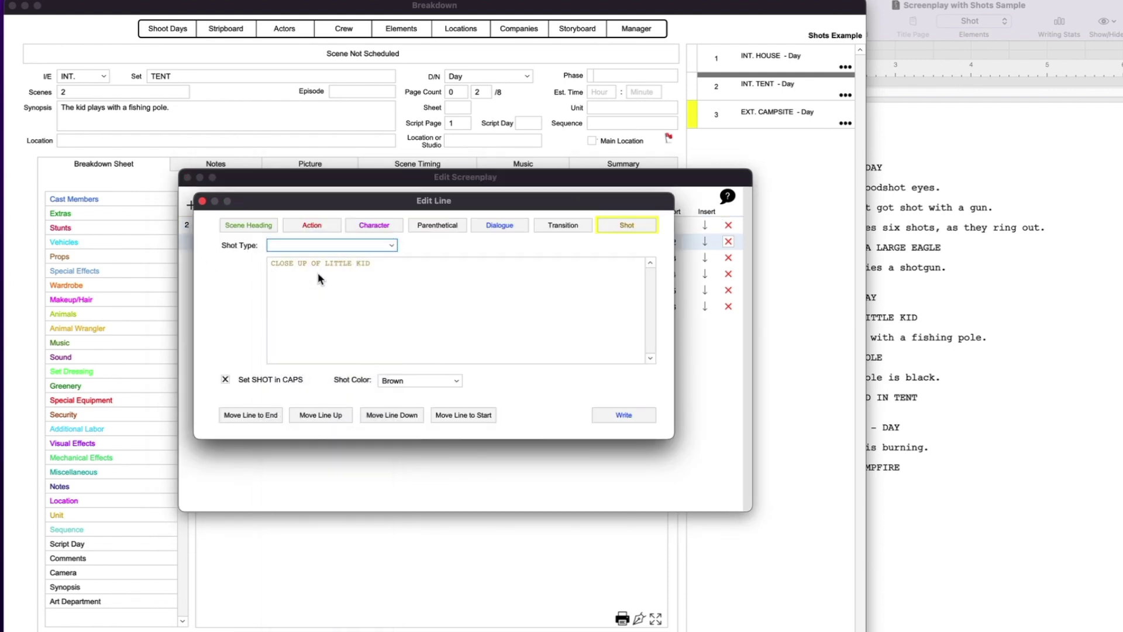
{"action": "left_click", "coordinate": [310, 245]}
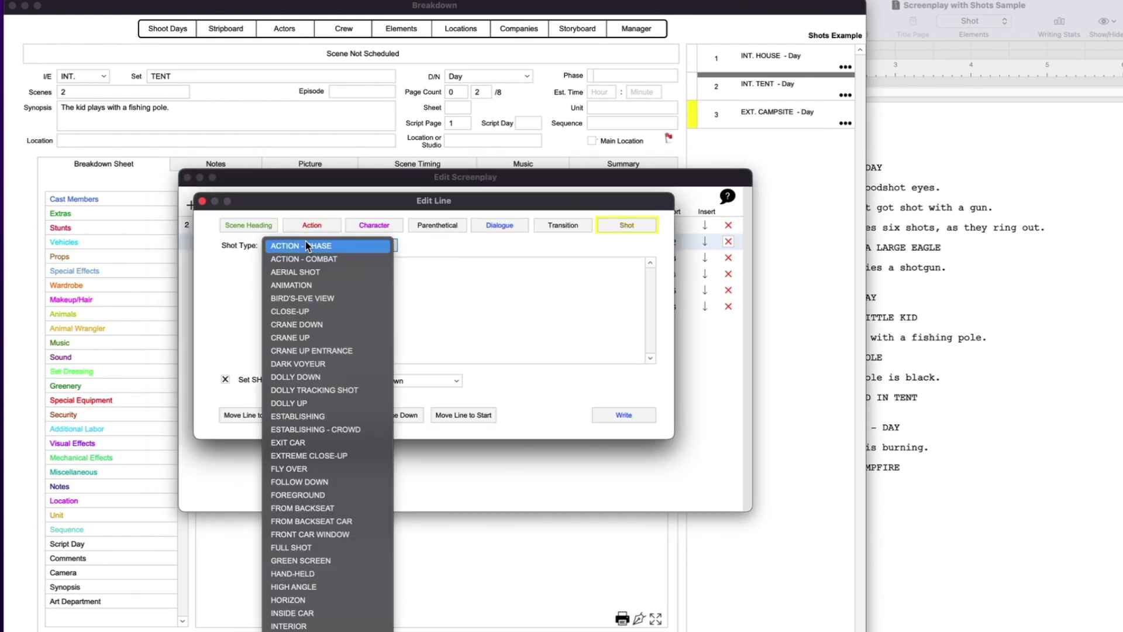
{"action": "left_click", "coordinate": [306, 311]}
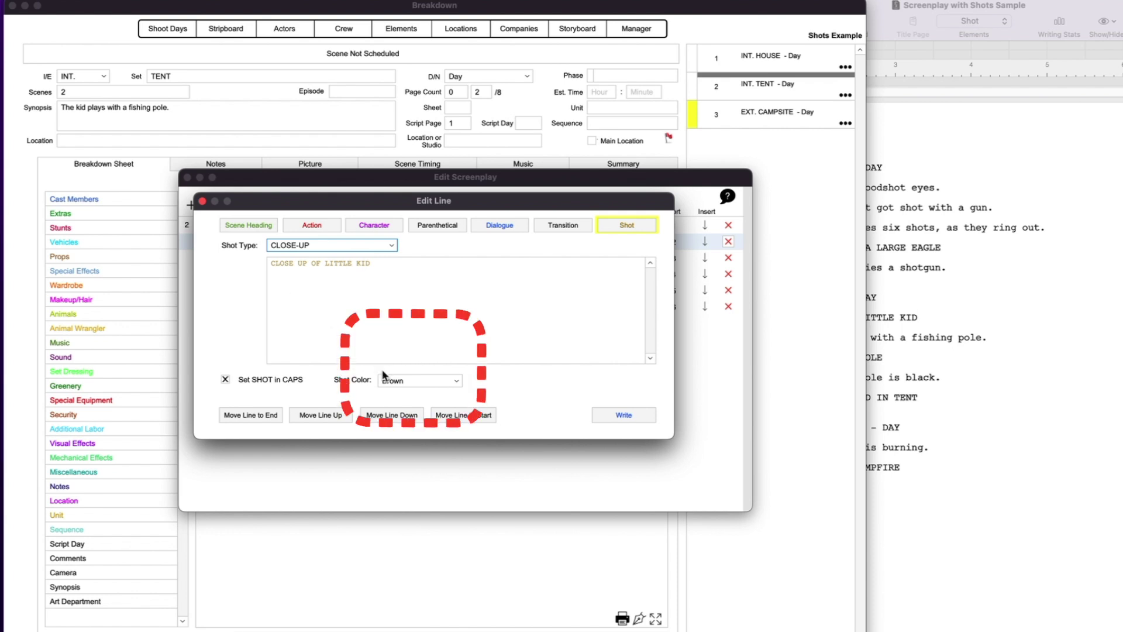
{"action": "left_click", "coordinate": [399, 384]}
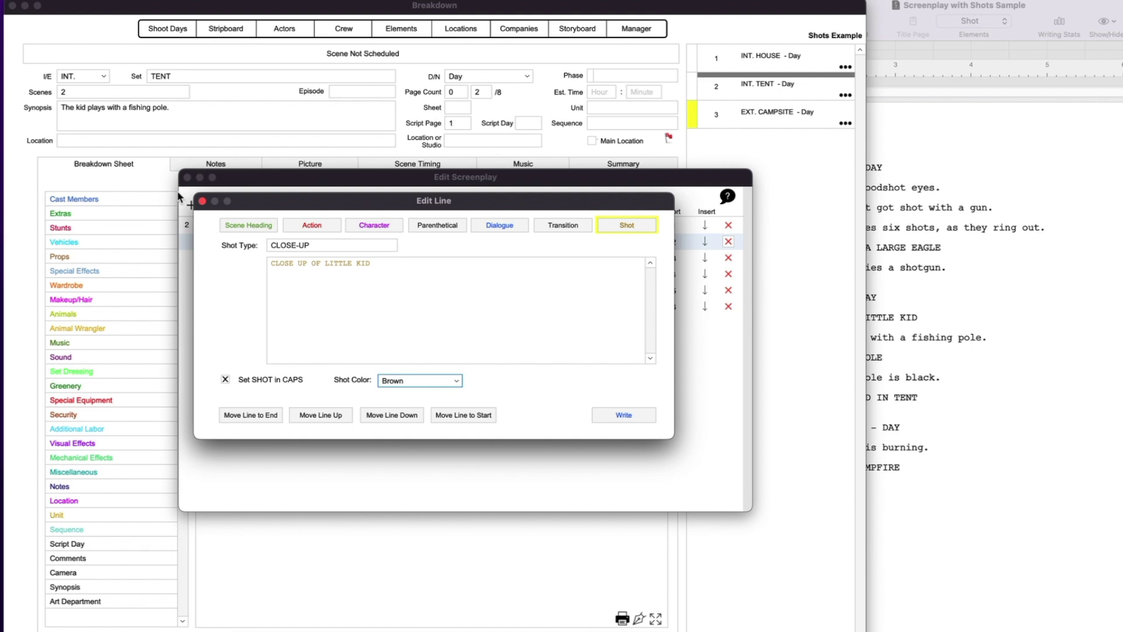
{"action": "left_click", "coordinate": [203, 202]}
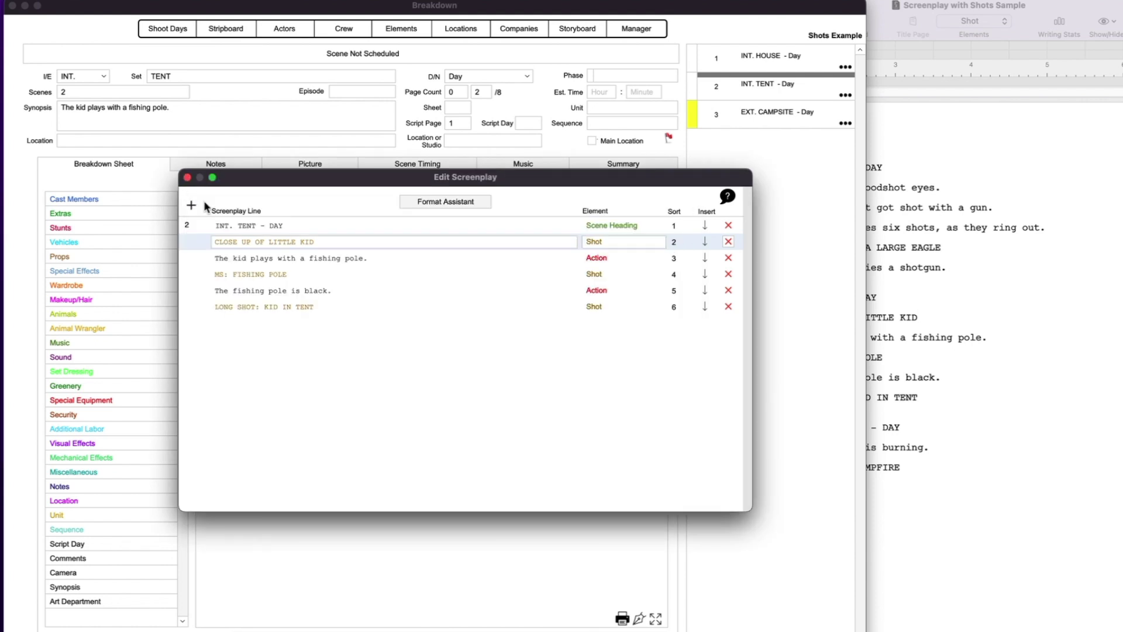
Set the shot type of scene 2's MS: FISHING POLE line to MEDIUM SHOT and close the line editor.
{"action": "left_click", "coordinate": [263, 276]}
{"action": "double_click", "coordinate": [264, 276]}
{"action": "left_click", "coordinate": [326, 247]}
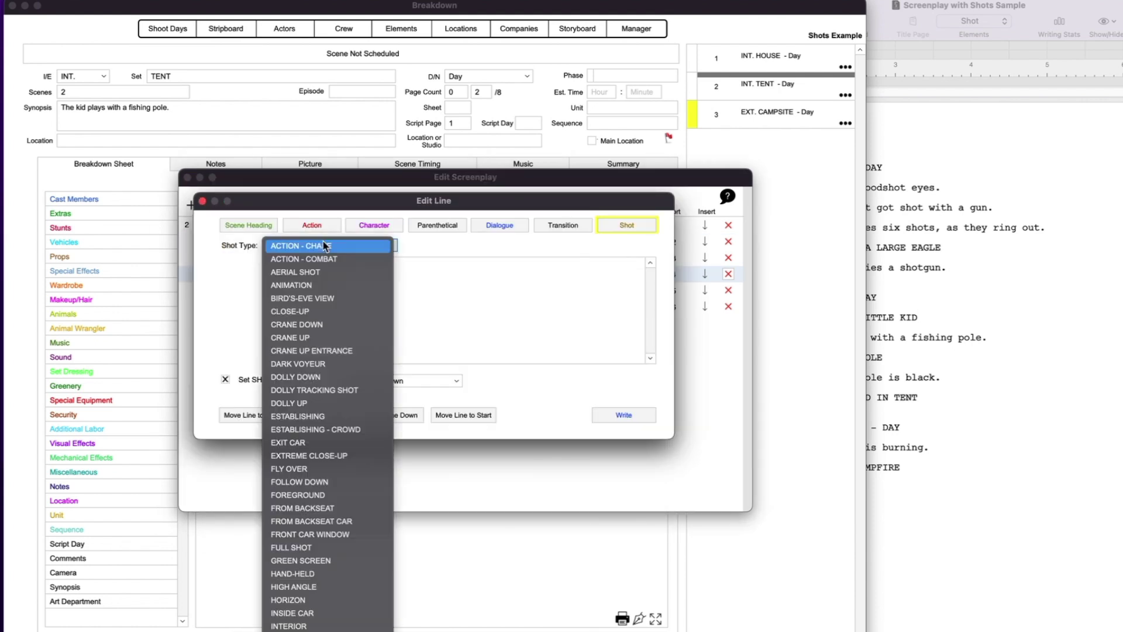
{"action": "scroll", "coordinate": [329, 608], "scroll_direction": "down", "scroll_amount": 4}
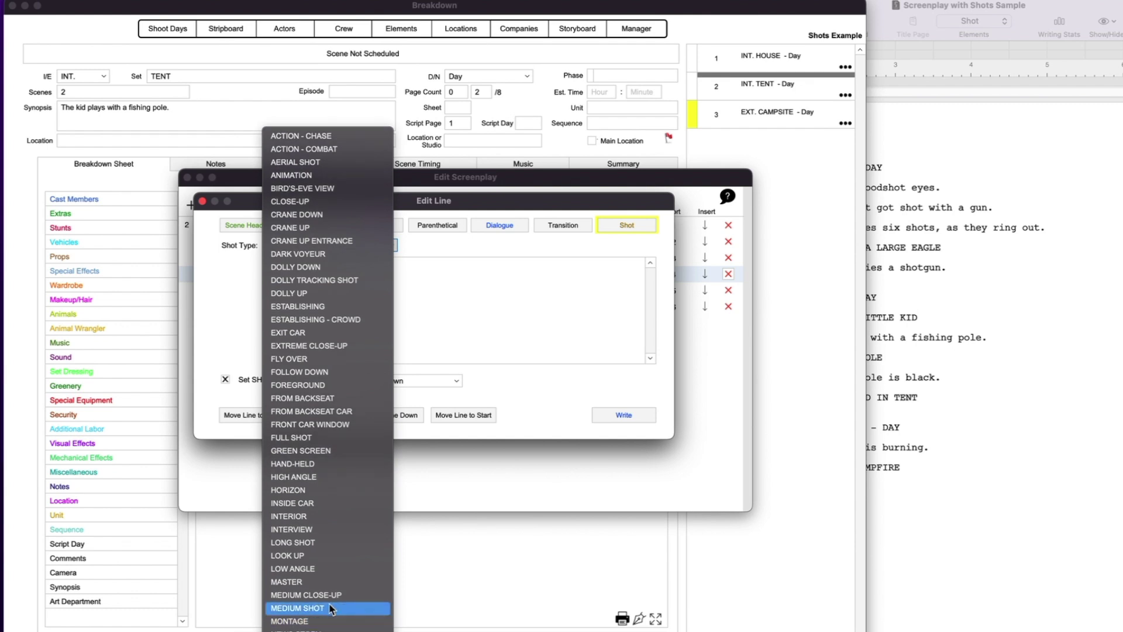
{"action": "scroll", "coordinate": [329, 609], "scroll_direction": "down", "scroll_amount": 5}
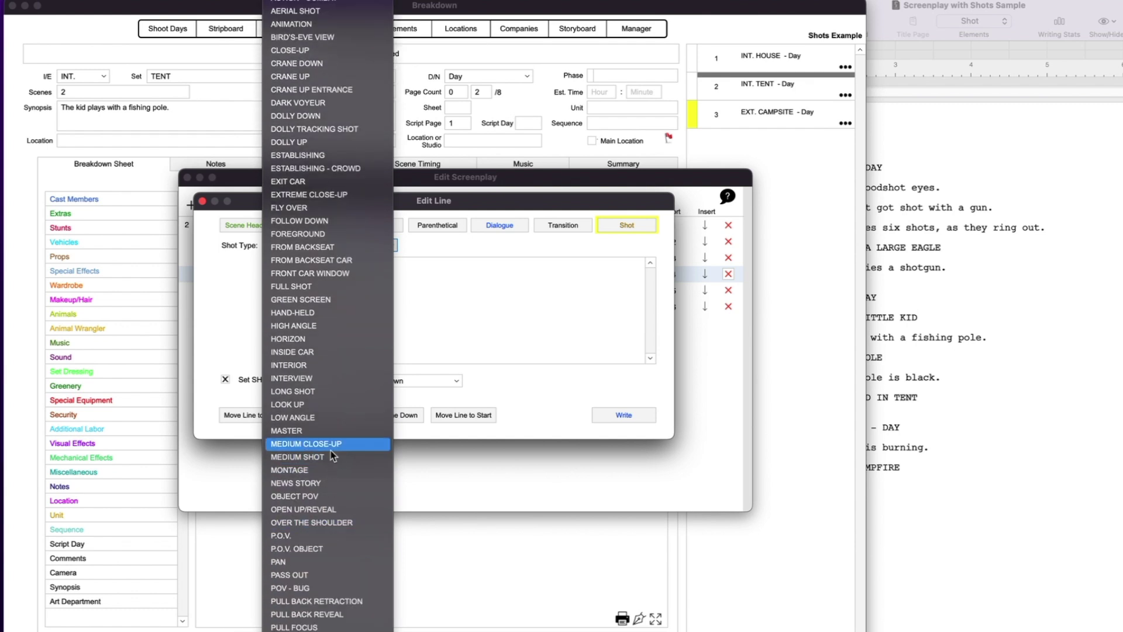
{"action": "left_click", "coordinate": [330, 458]}
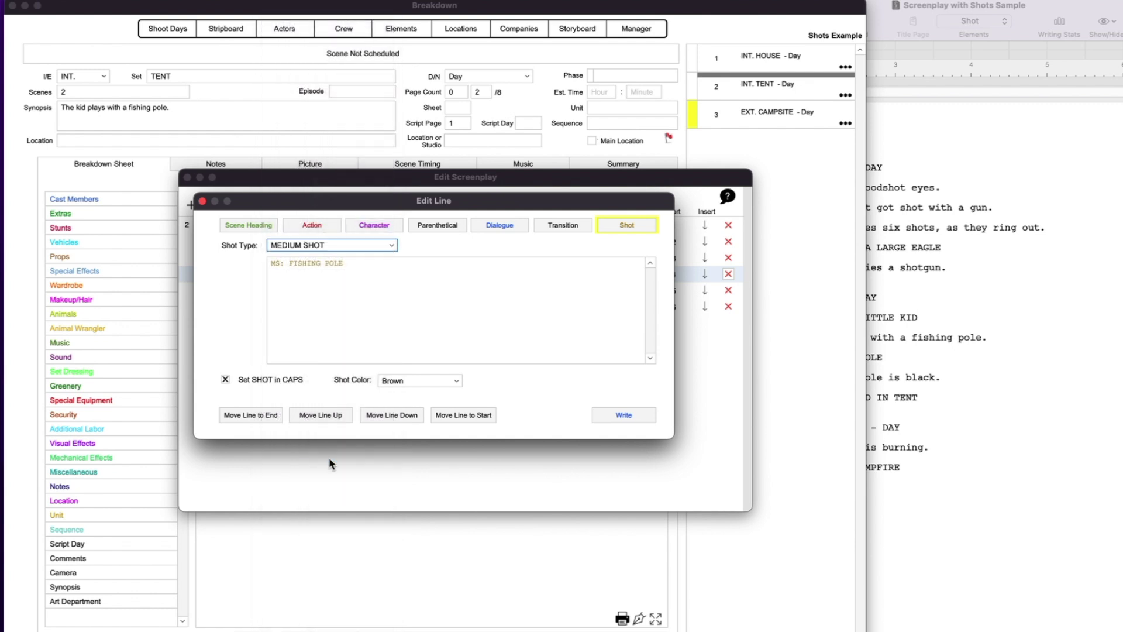
{"action": "left_click", "coordinate": [202, 201]}
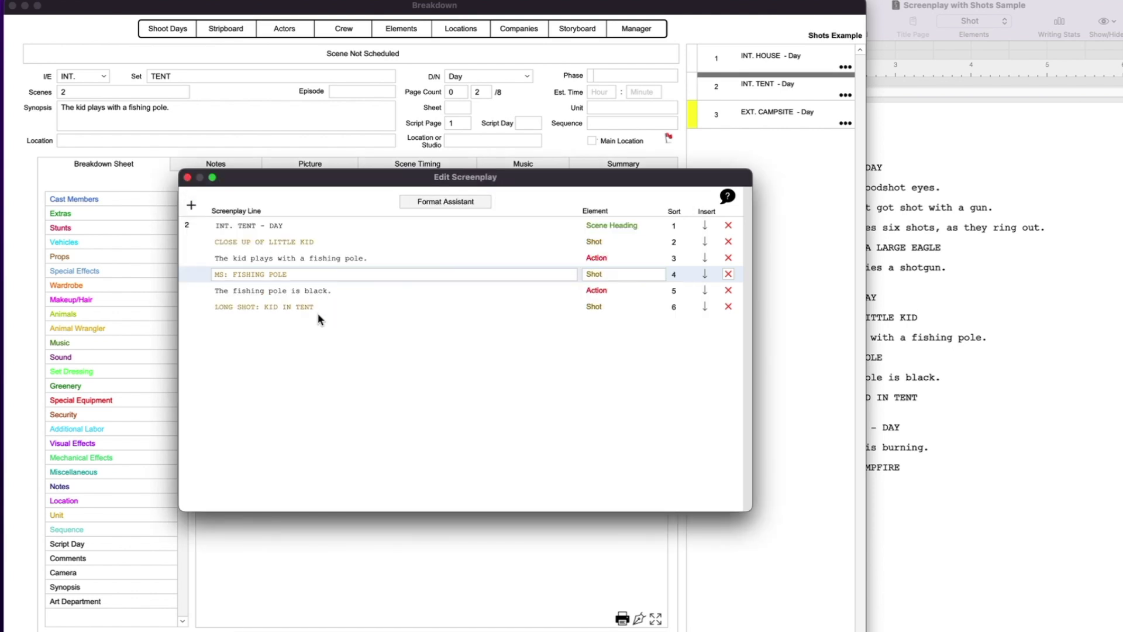
Set the shot type of scene 2's LONG SHOT: KID IN TENT line to LONG SHOT and close the line editor.
{"action": "double_click", "coordinate": [295, 308]}
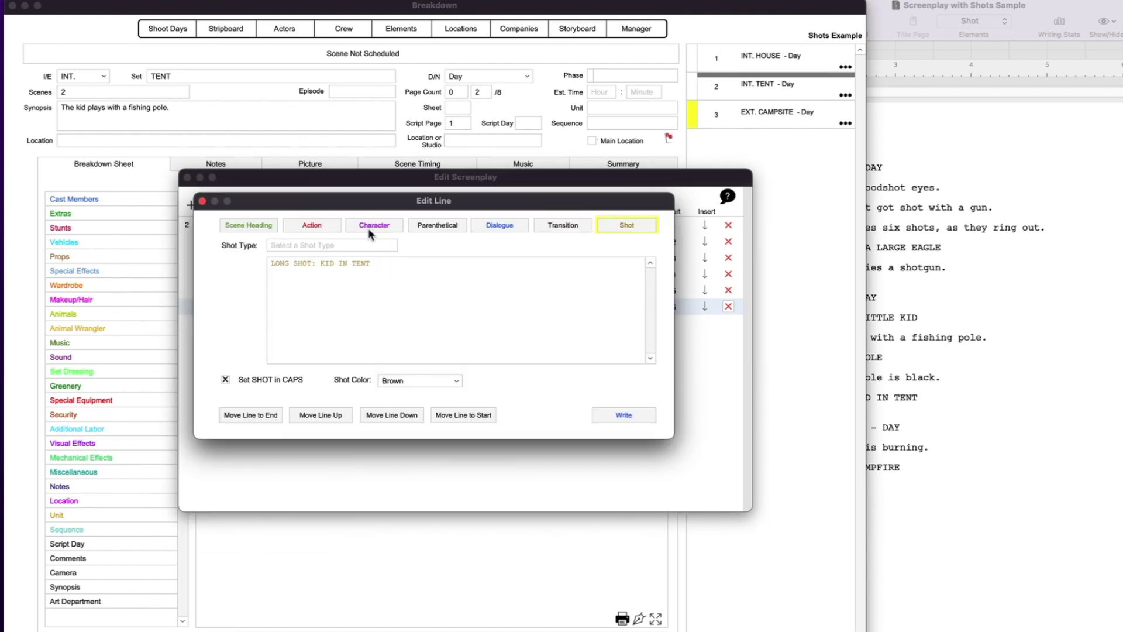
{"action": "left_click", "coordinate": [336, 246]}
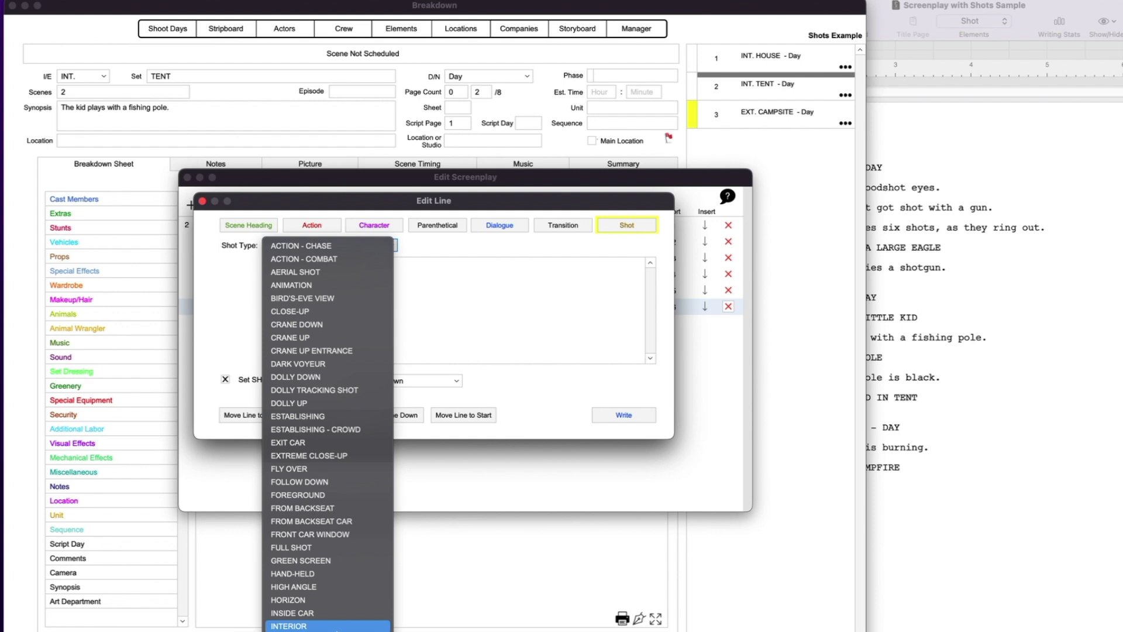
{"action": "left_click", "coordinate": [293, 624]}
{"action": "left_click", "coordinate": [202, 202]}
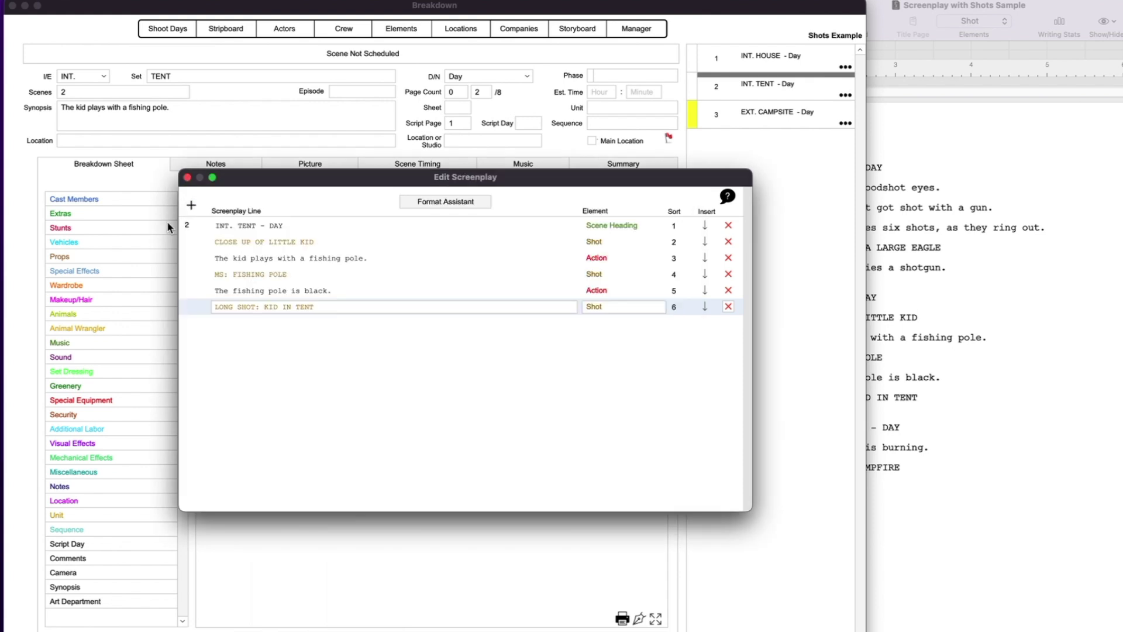
In scene 3's screenplay lines, set the WIDE SHOT: CAMPFIRE line's shot type to WIDE SHOT, write it and close the screenplay editor.
{"action": "left_click", "coordinate": [782, 114]}
{"action": "left_click", "coordinate": [302, 367]}
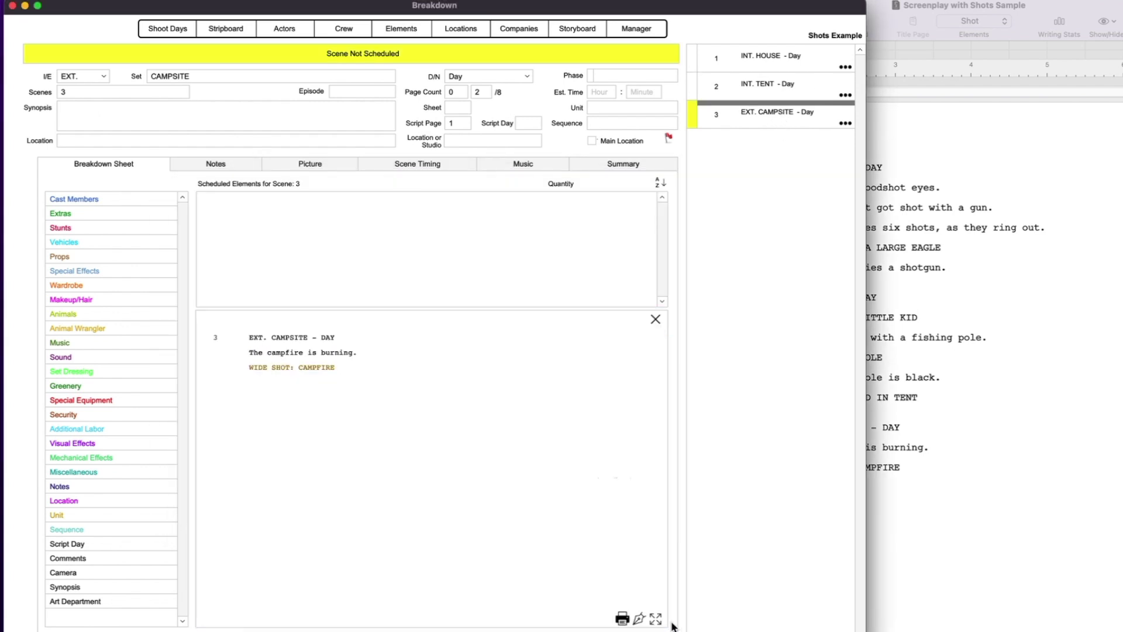
{"action": "left_click", "coordinate": [640, 618]}
{"action": "left_click", "coordinate": [409, 257]}
{"action": "left_click", "coordinate": [336, 247]}
{"action": "scroll", "coordinate": [328, 350], "scroll_direction": "down", "scroll_amount": 5}
{"action": "left_click", "coordinate": [316, 437]}
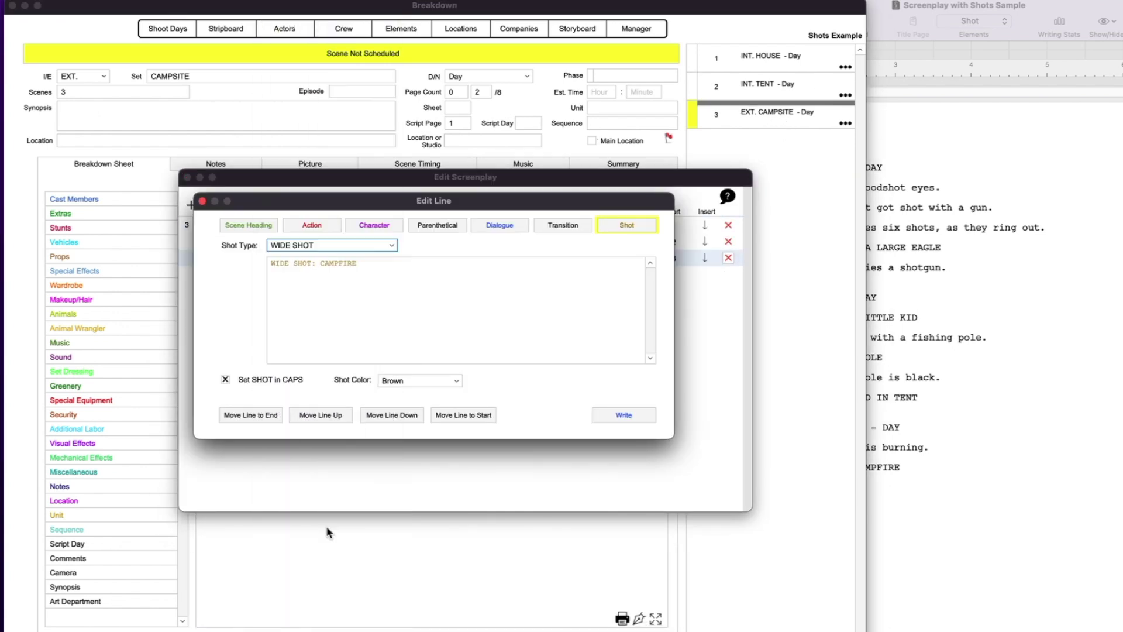
{"action": "left_click", "coordinate": [624, 415]}
{"action": "left_click", "coordinate": [186, 178]}
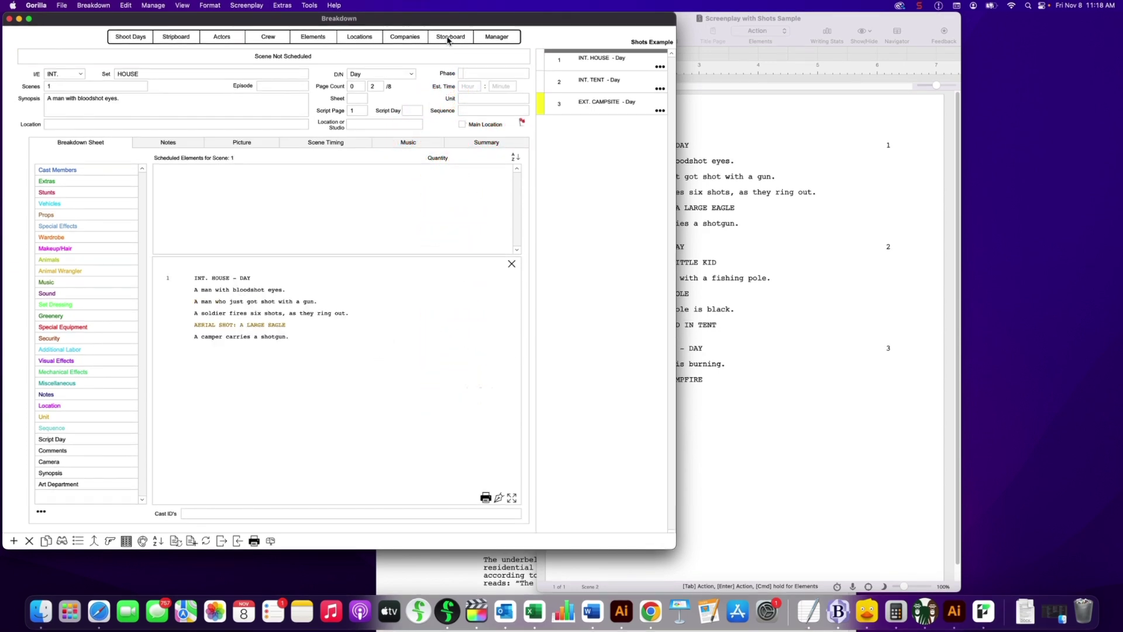
Open the storyboard area from the breakdown and create shot setups by scene, importing the screenplay's shots.
{"action": "left_click", "coordinate": [450, 37]}
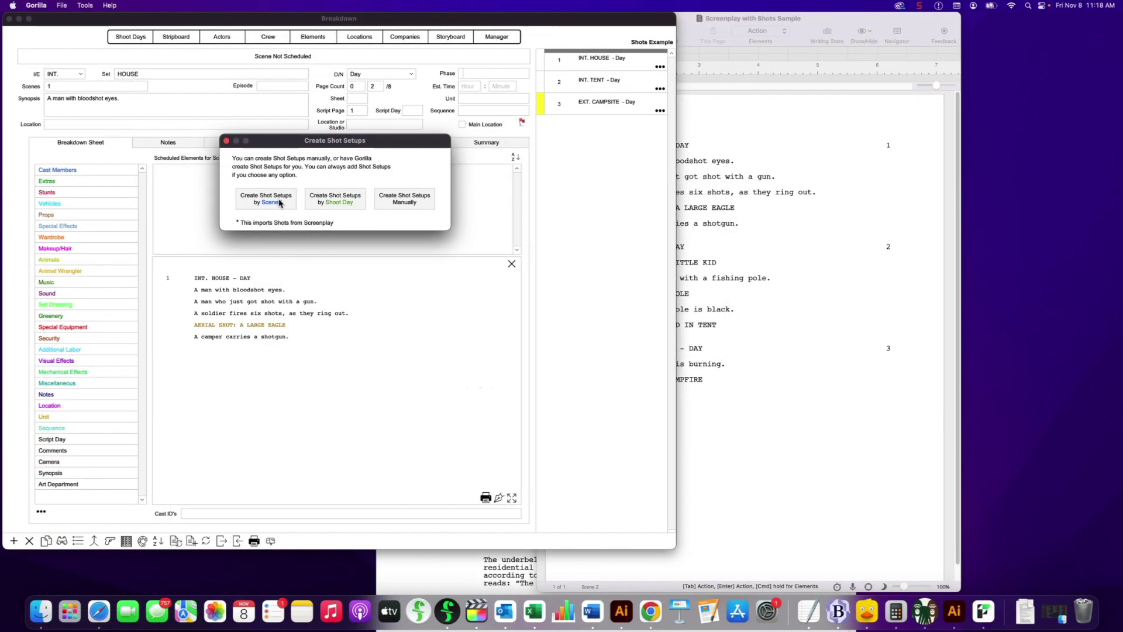
{"action": "left_click", "coordinate": [268, 198]}
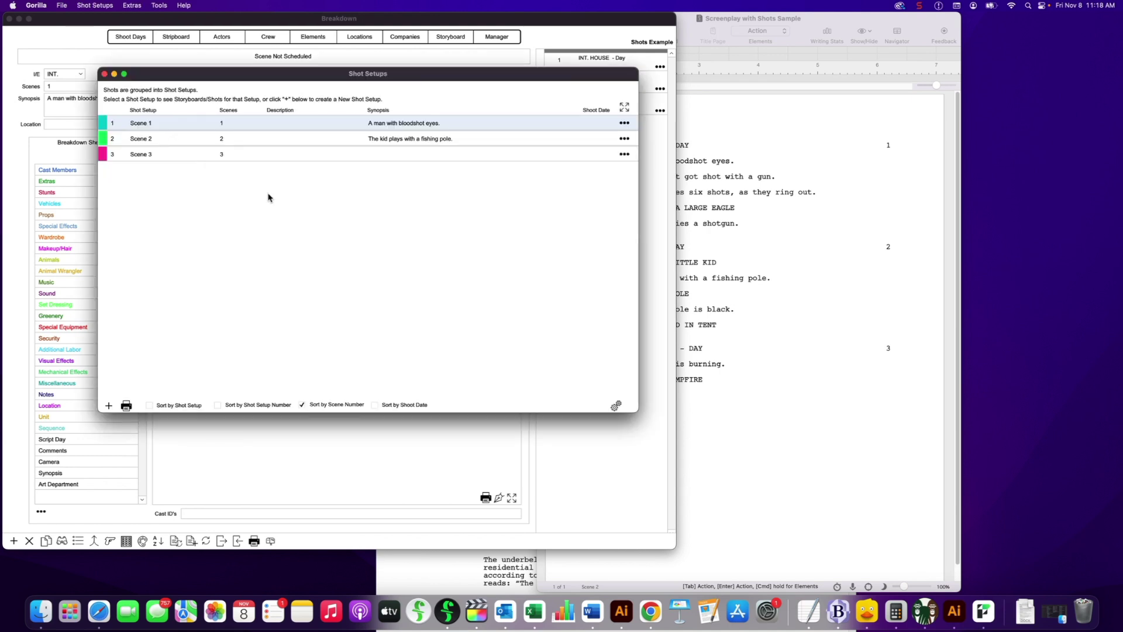
{"action": "left_click_drag", "start_coordinate": [180, 78], "coordinate": [163, 84]}
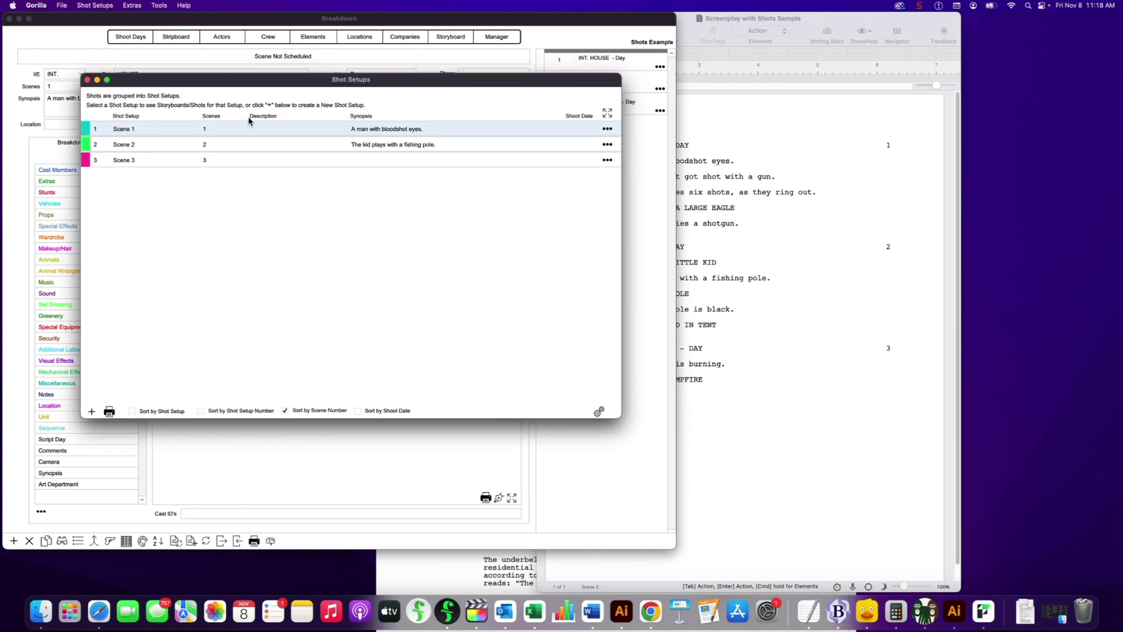
Review scene 1's storyboard and the details of its AERIAL SHOT: A LARGE EAGLE shot, then close both windows.
{"action": "double_click", "coordinate": [126, 133]}
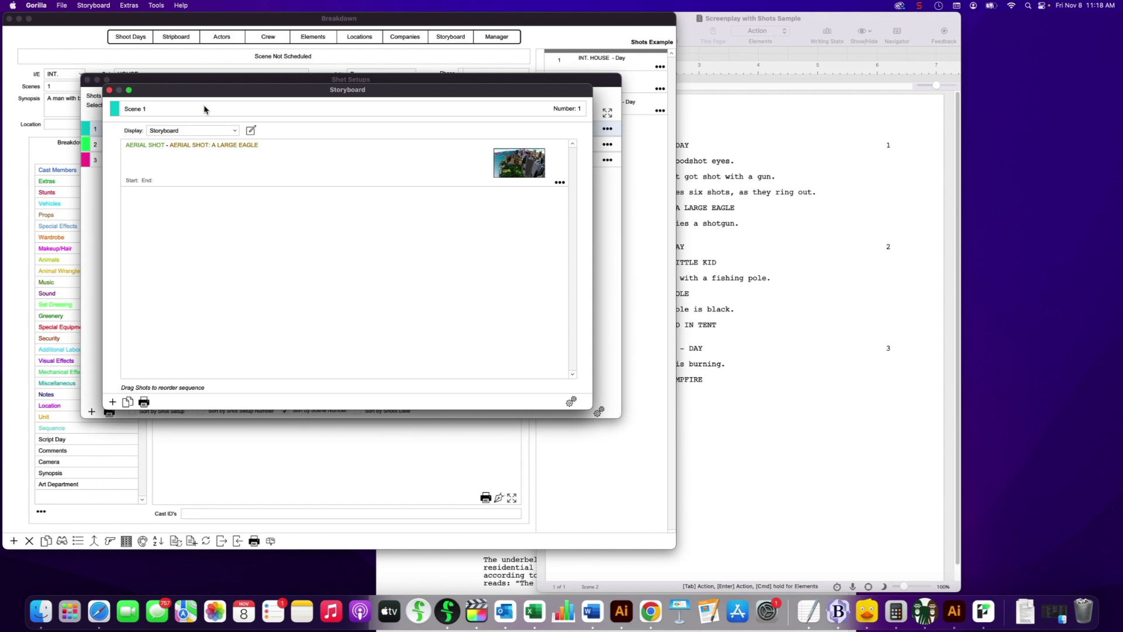
{"action": "left_click_drag", "start_coordinate": [208, 84], "coordinate": [289, 135]}
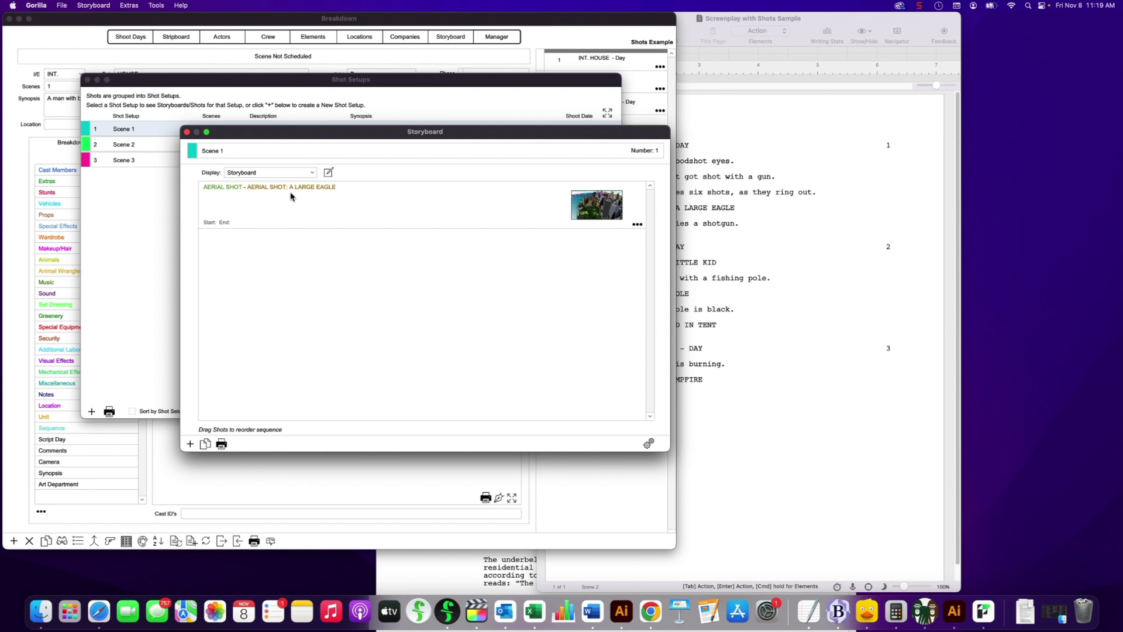
{"action": "left_click", "coordinate": [637, 224]}
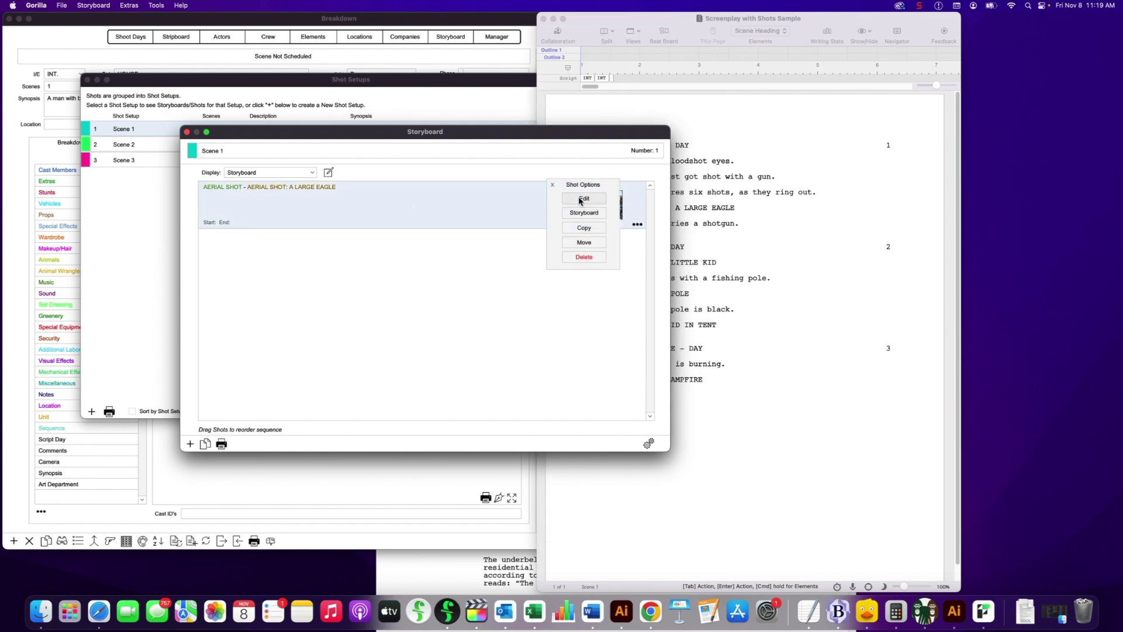
{"action": "left_click", "coordinate": [582, 199]}
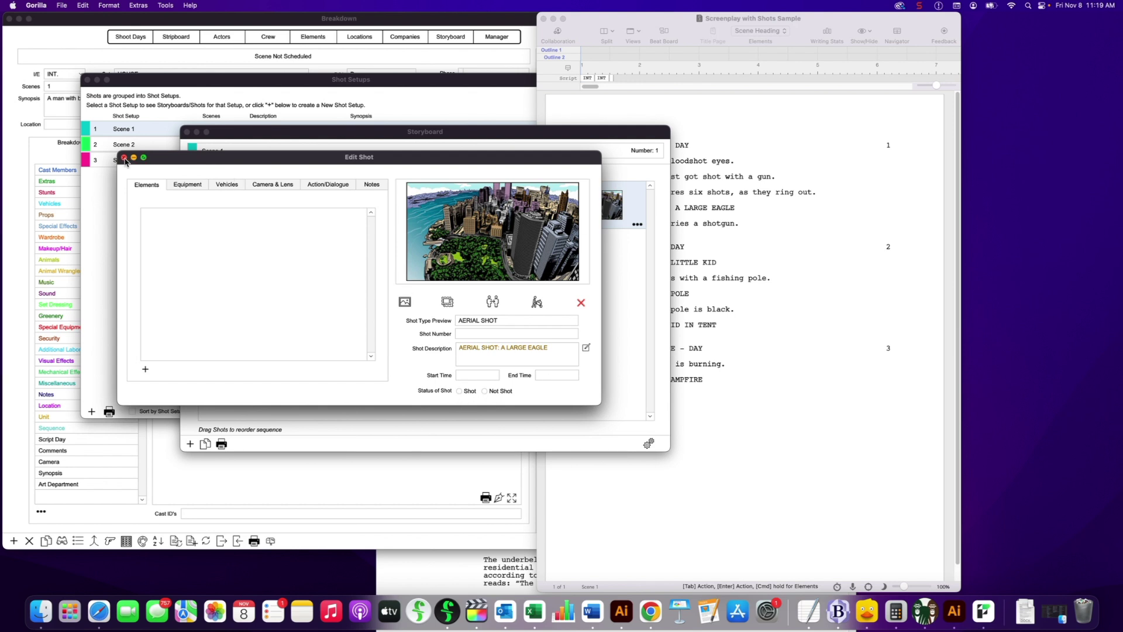
{"action": "left_click", "coordinate": [124, 158]}
{"action": "left_click", "coordinate": [187, 132]}
Open scene 2's storyboard and compare its shots with the shot lines in the Final Draft script.
{"action": "double_click", "coordinate": [129, 145]}
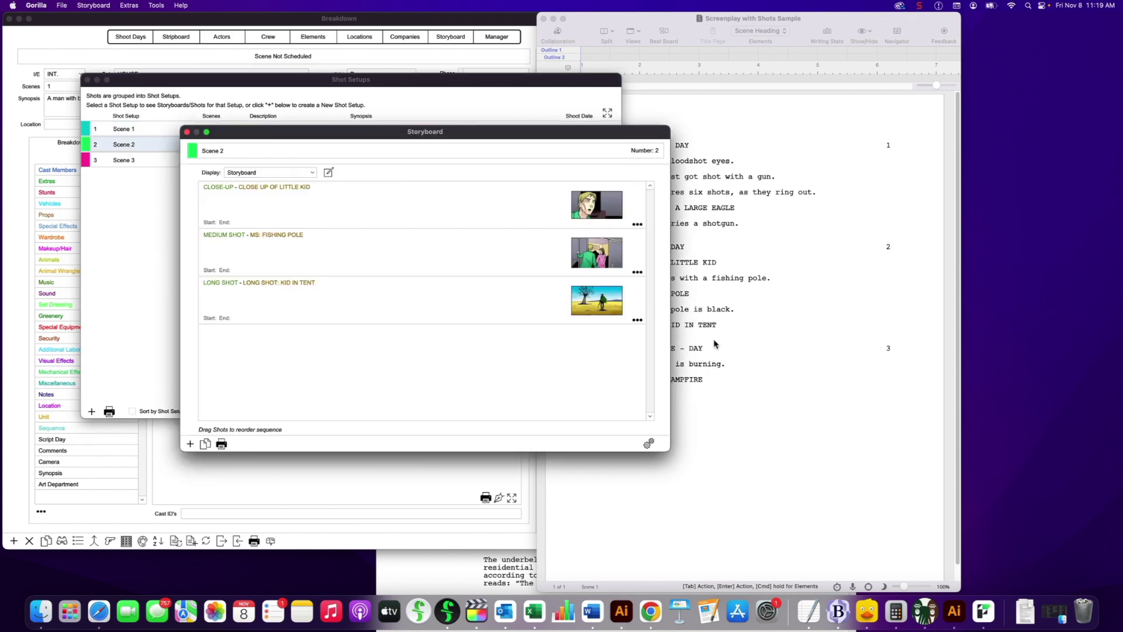
{"action": "left_click_drag", "start_coordinate": [565, 136], "coordinate": [485, 132]}
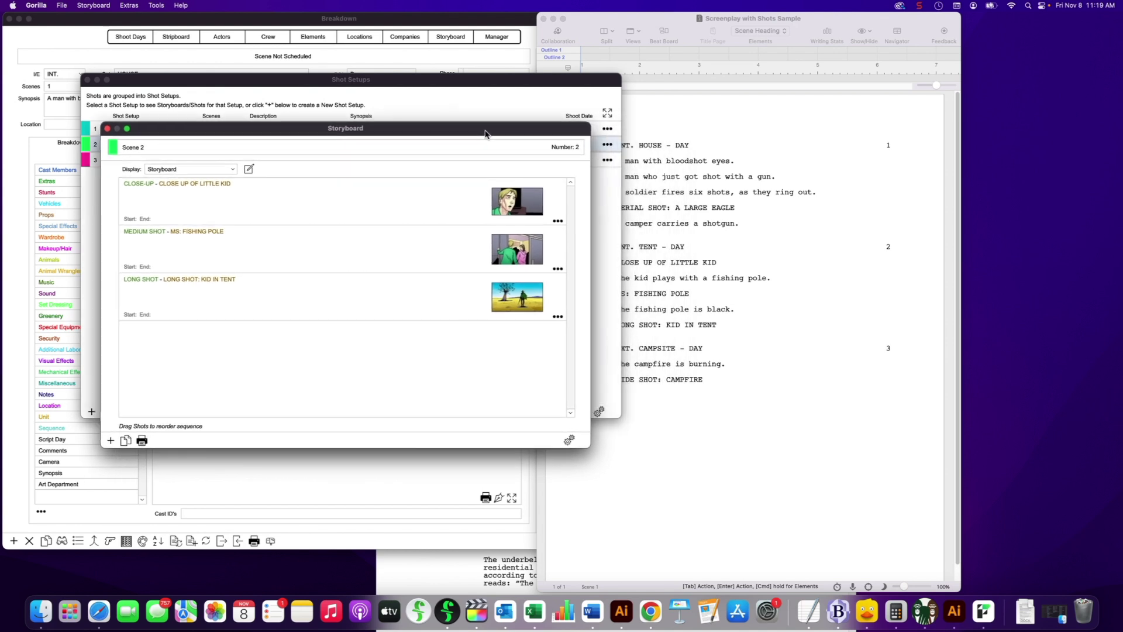
{"action": "left_click", "coordinate": [773, 270]}
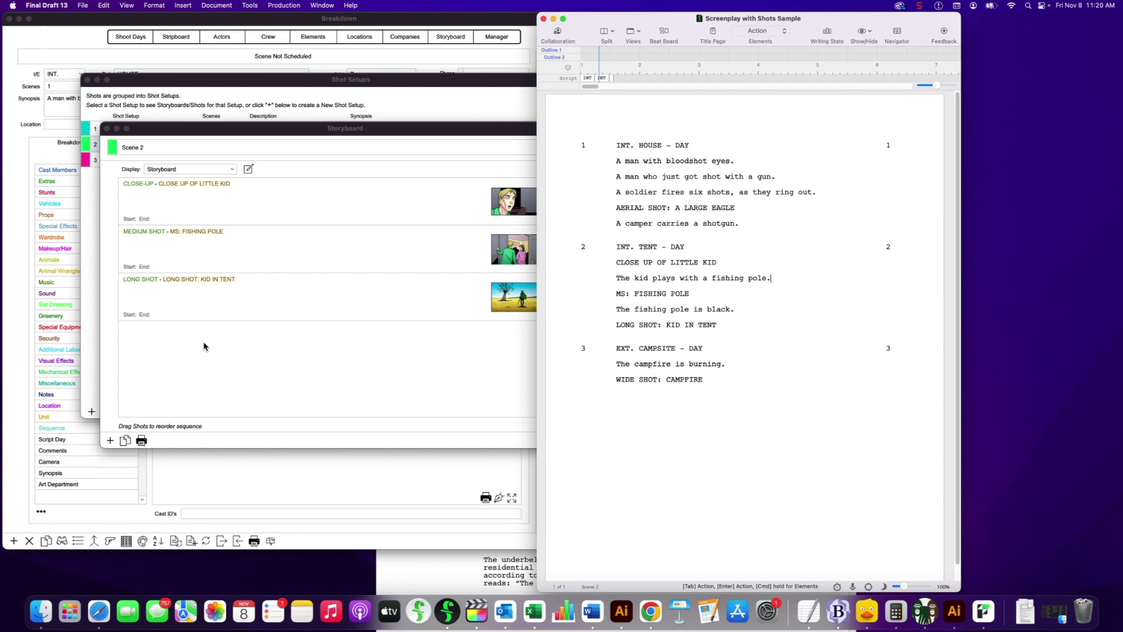
{"action": "left_click", "coordinate": [377, 385]}
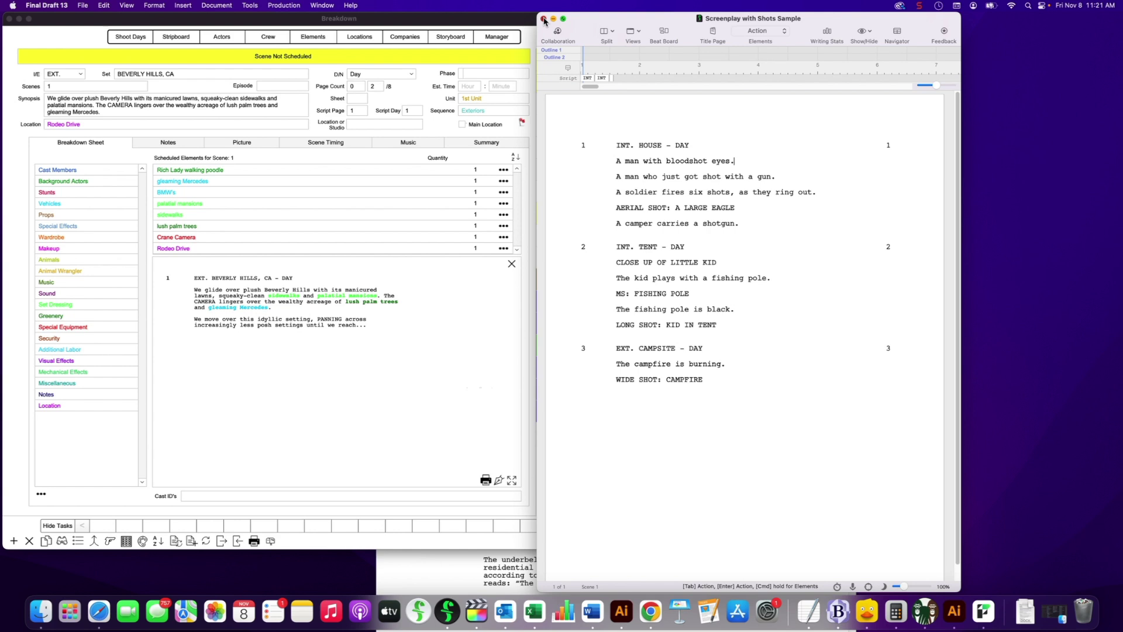
Close the Screenplay with Shots Sample script and place the Hotel Cucaracha FD13 Original with Locations script beside Gorilla's breakdown.
{"action": "left_click", "coordinate": [544, 19]}
{"action": "left_click_drag", "start_coordinate": [502, 366], "coordinate": [640, 50]}
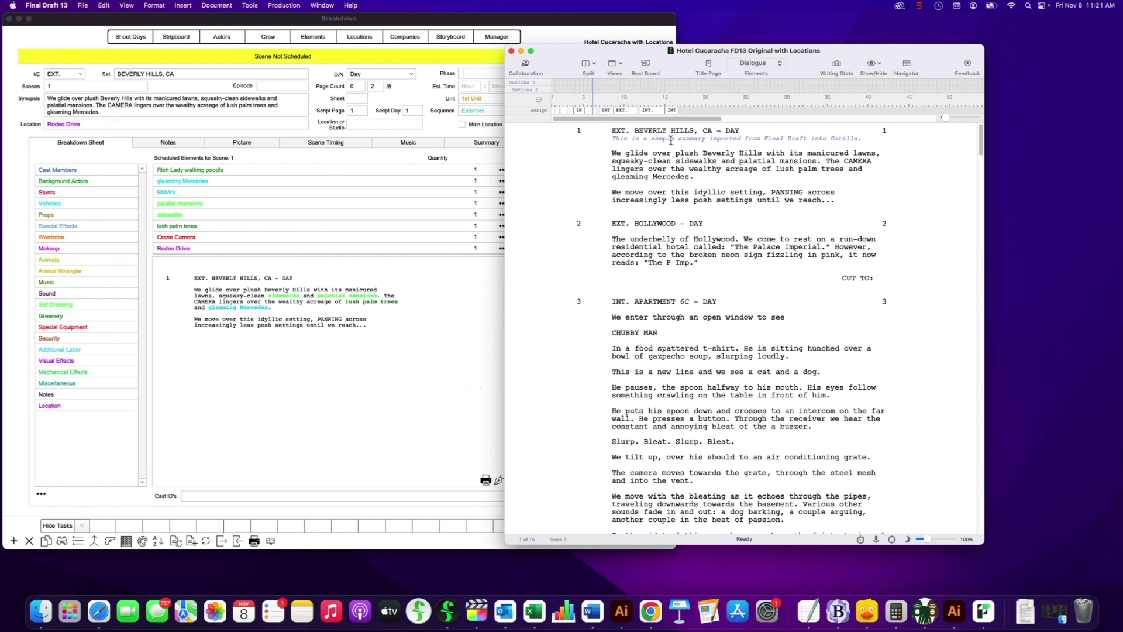
{"action": "left_click_drag", "start_coordinate": [652, 53], "coordinate": [629, 58]}
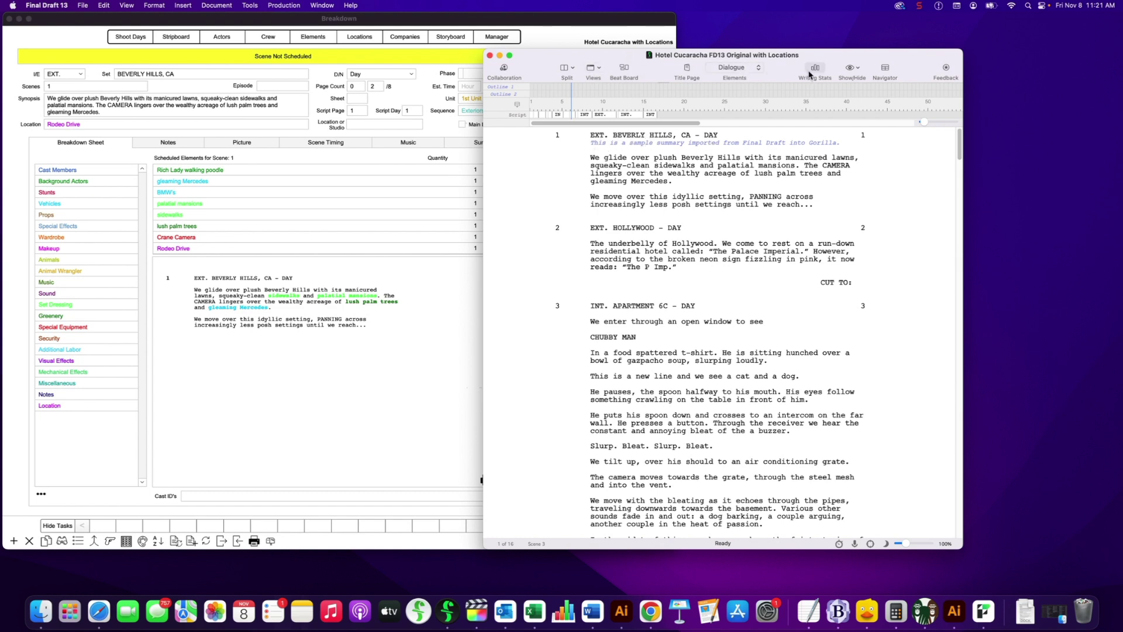
Open Final Draft's Navigator and examine the summary of the EXT. BEVERLY HILLS, CA scene.
{"action": "left_click", "coordinate": [884, 69]}
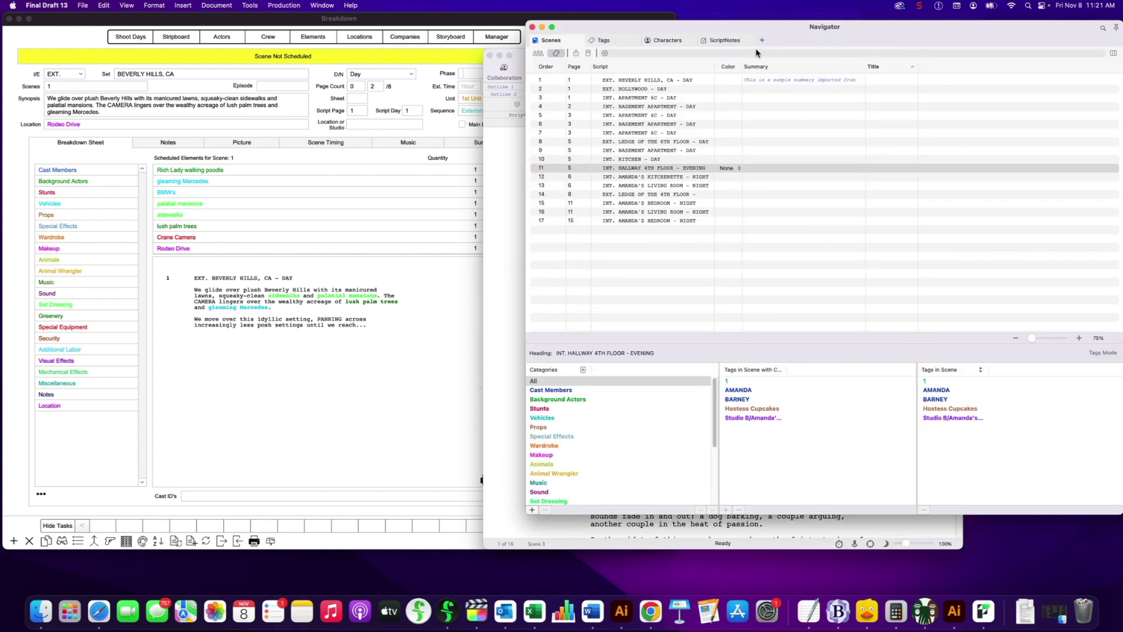
{"action": "left_click_drag", "start_coordinate": [778, 33], "coordinate": [527, 50]}
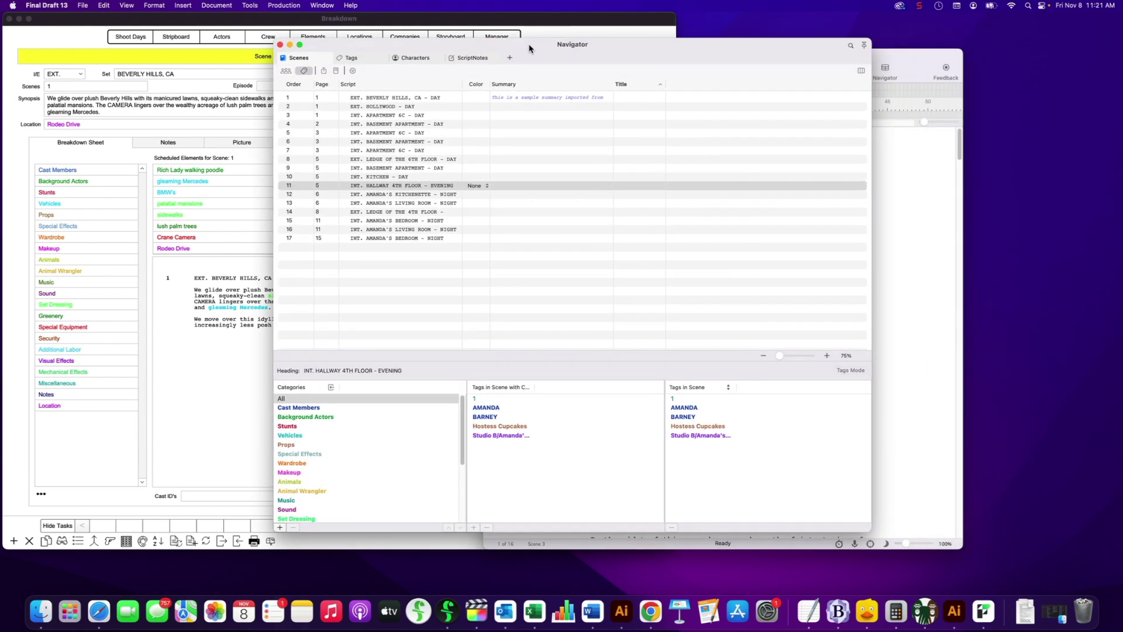
{"action": "left_click", "coordinate": [522, 100]}
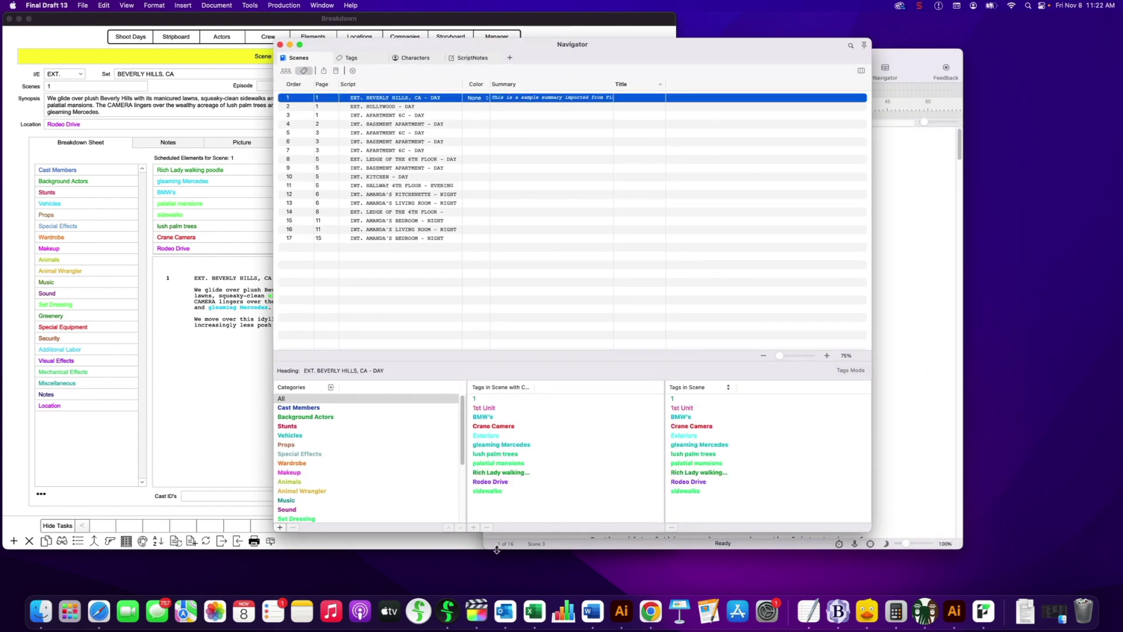
{"action": "double_click", "coordinate": [516, 102]}
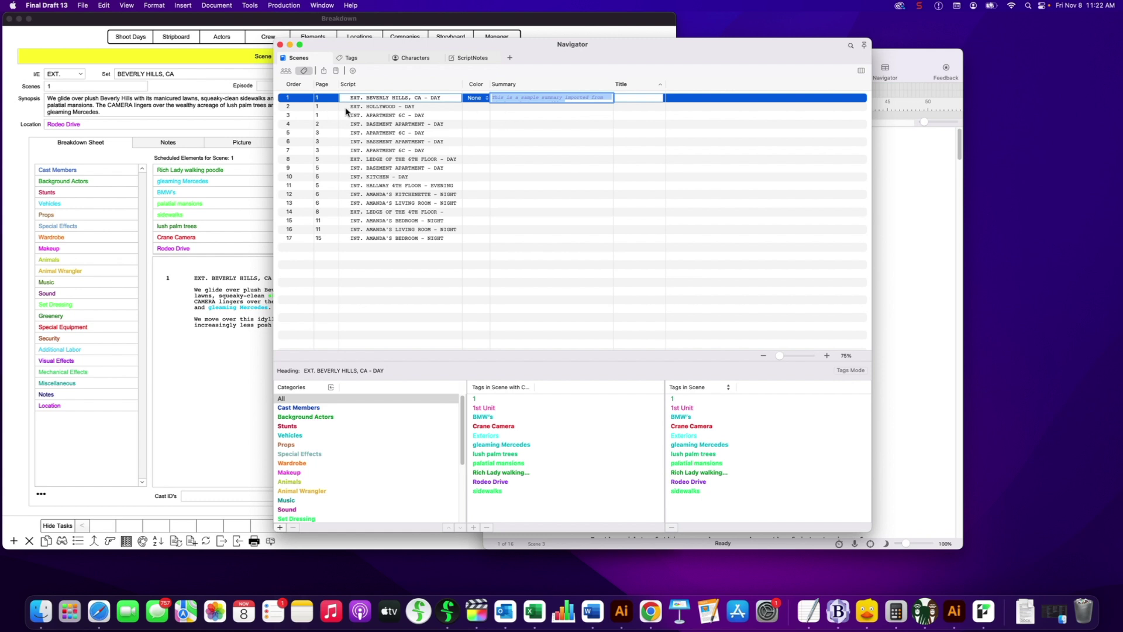
Switch to Gorilla, show scene 1's imported summary and compare it with the summary in the Final Draft script.
{"action": "key", "text": "super+Tab"}
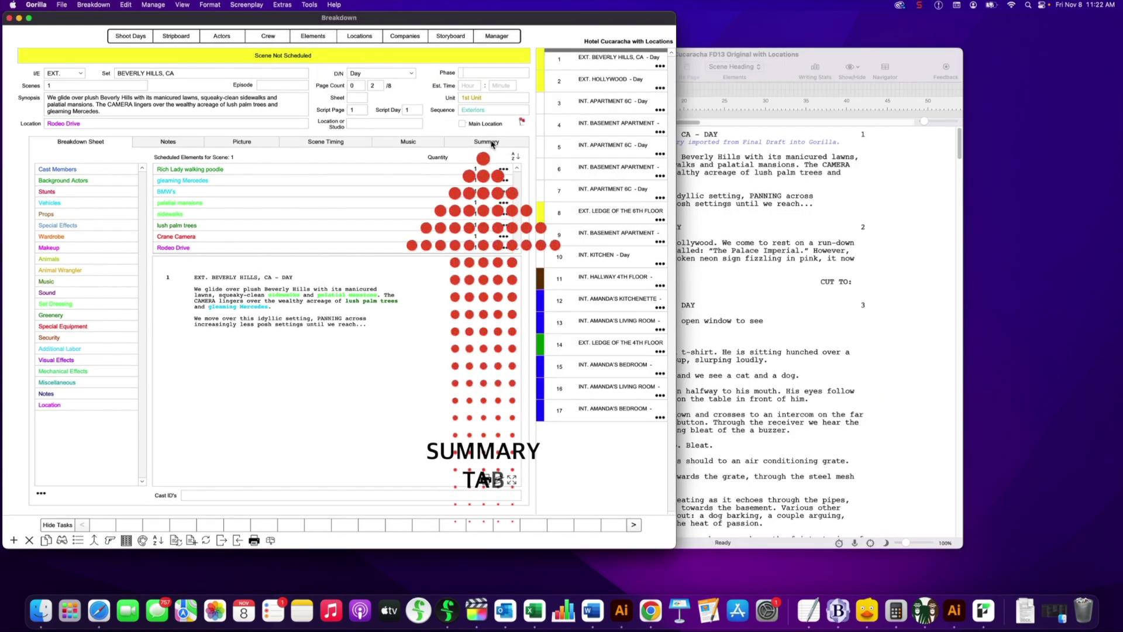
{"action": "left_click", "coordinate": [491, 145]}
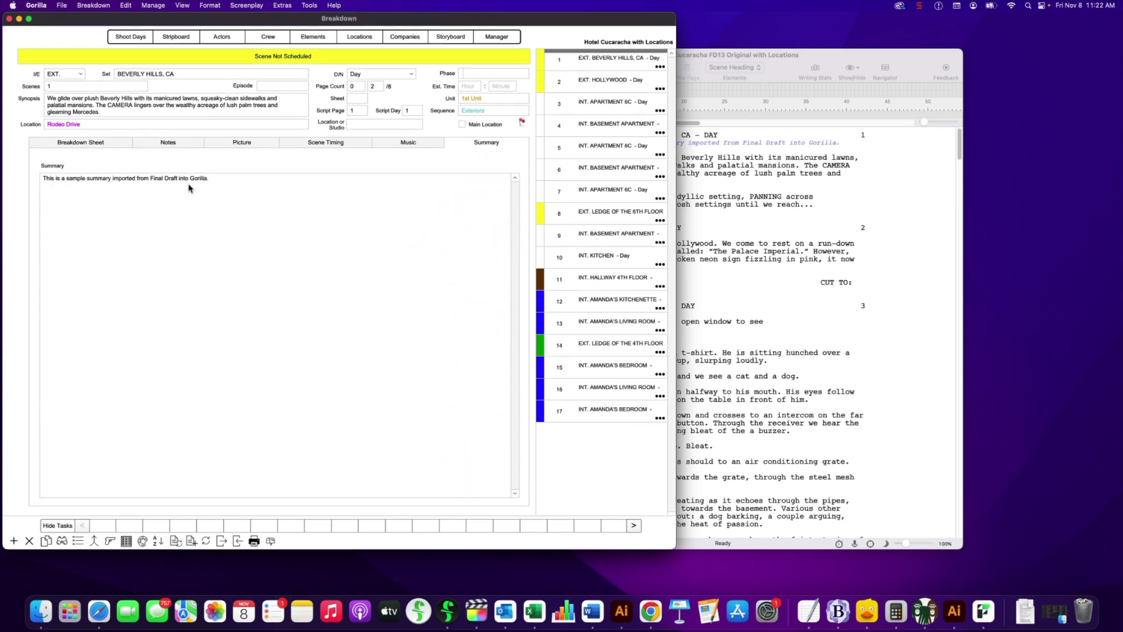
{"action": "left_click", "coordinate": [818, 197]}
{"action": "left_click_drag", "start_coordinate": [688, 58], "coordinate": [590, 60]}
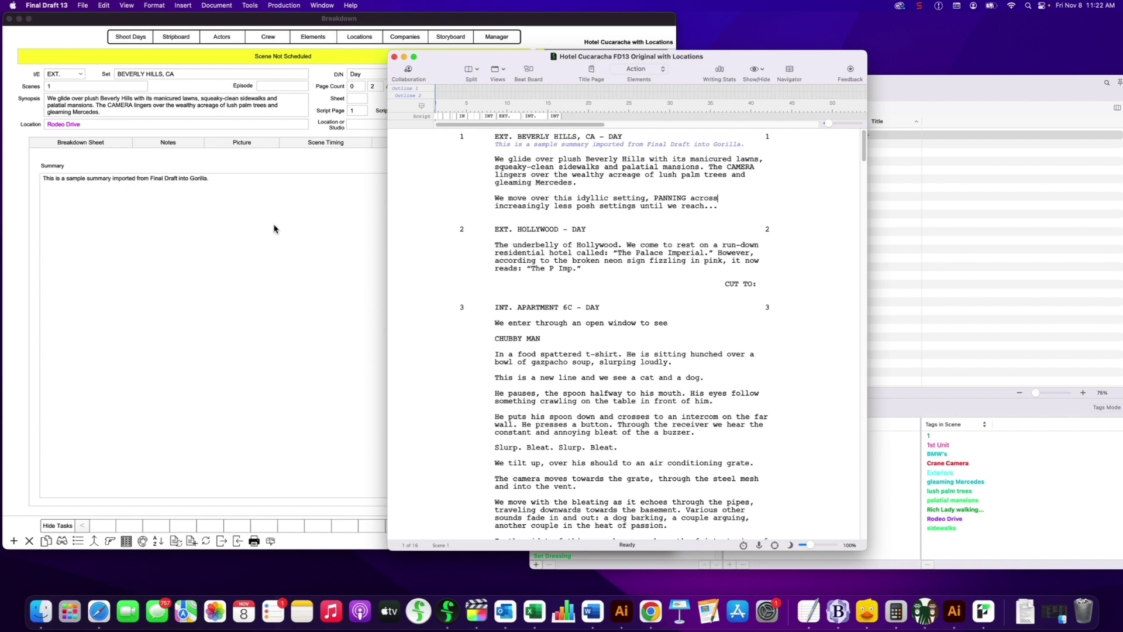
Add "Go on and on and on... copy and paste text here ...." to scene 1's Gorilla summary and compare it with Final Draft's.
{"action": "left_click", "coordinate": [249, 190]}
{"action": "left_click", "coordinate": [228, 179]}
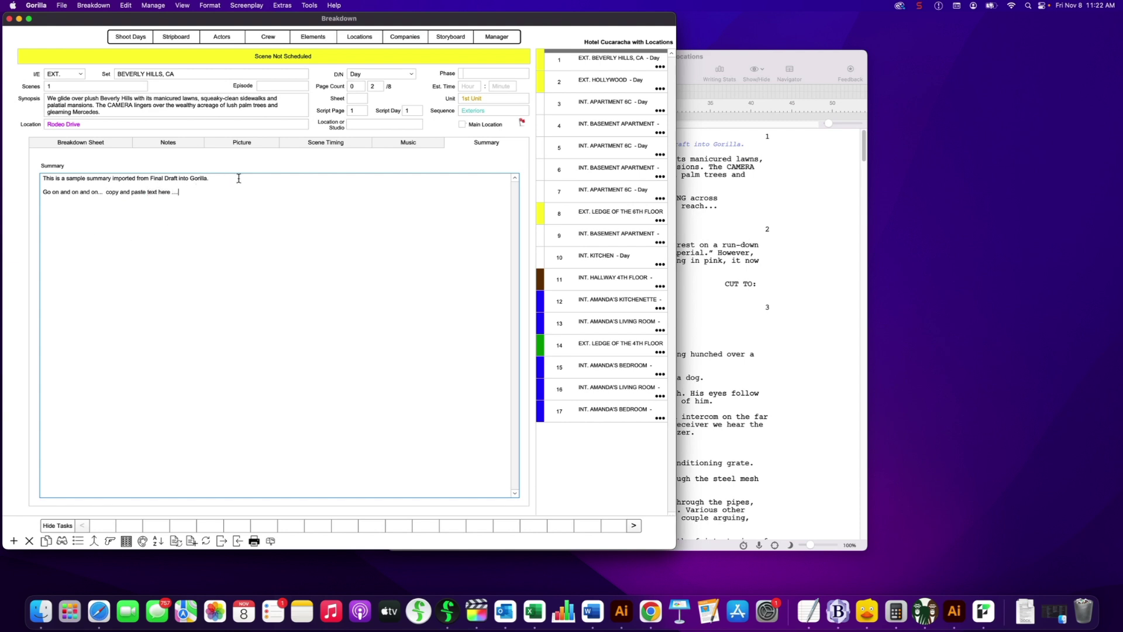
{"action": "left_click", "coordinate": [316, 164]}
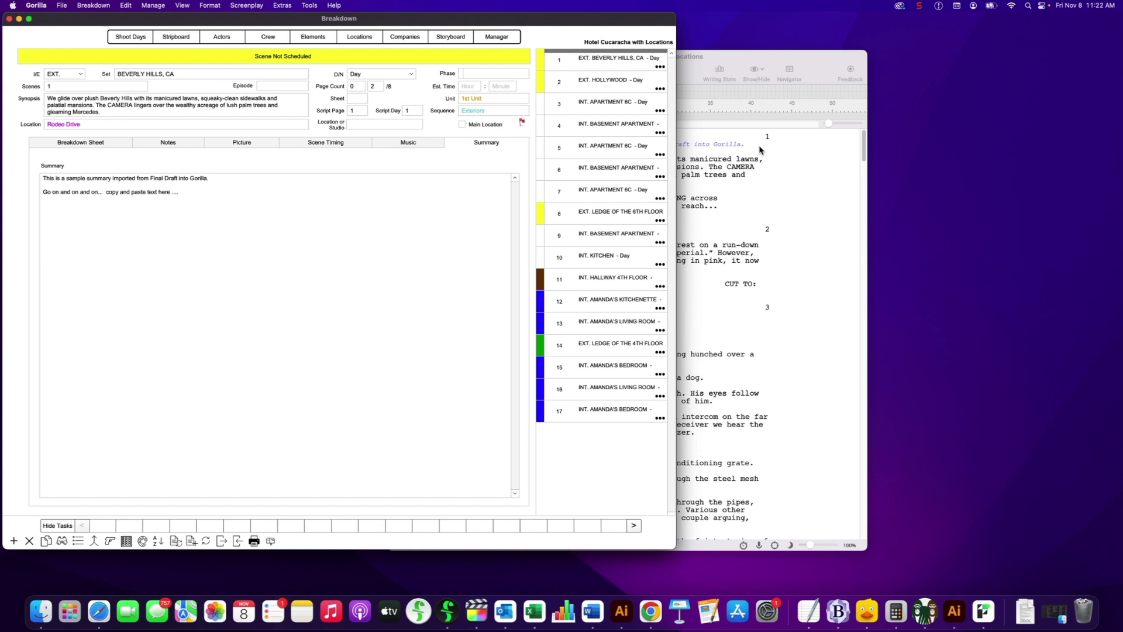
{"action": "left_click", "coordinate": [706, 147]}
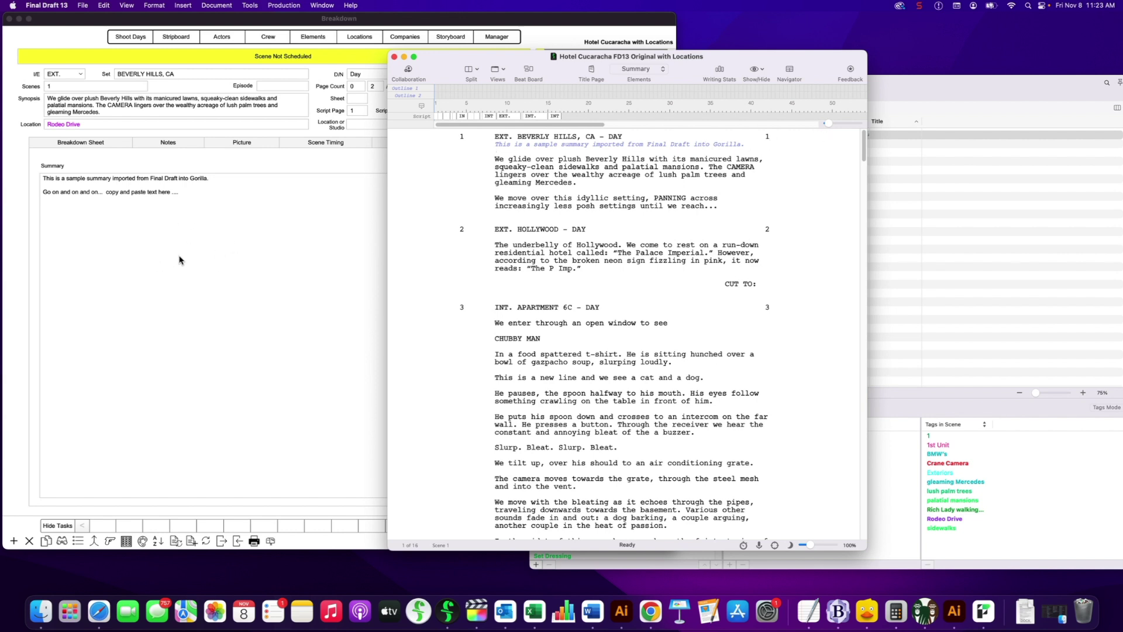
{"action": "left_click", "coordinate": [170, 199]}
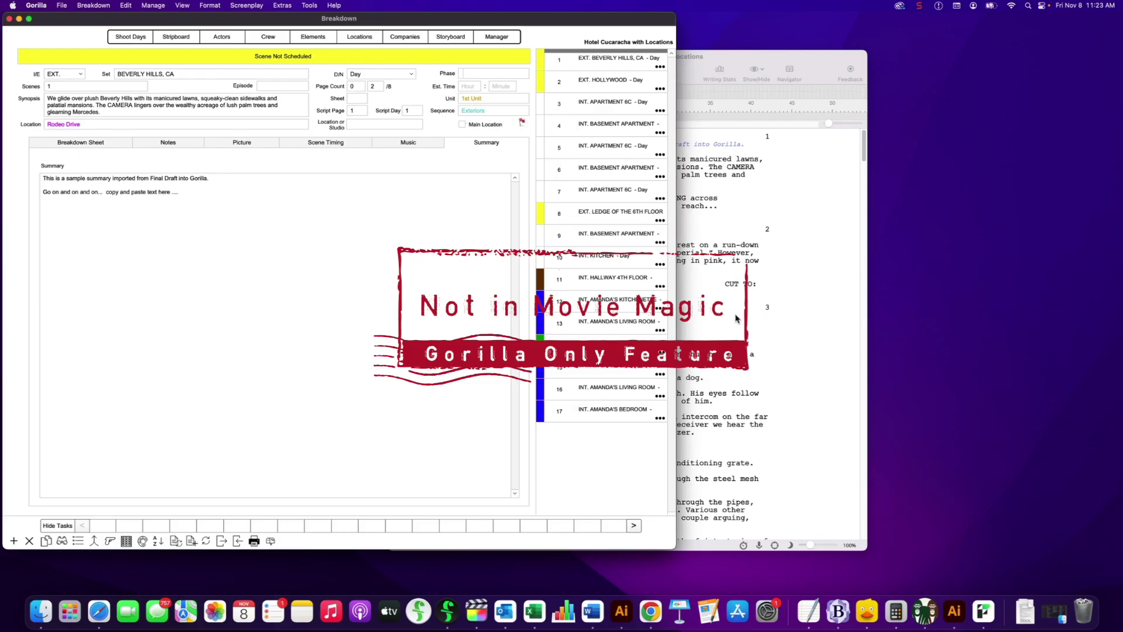
Reopen the Hotel Cucaracha with Locations schedule from the Project Manager and review the breakdown sheets of scenes 1 to 3.
{"action": "left_click", "coordinate": [491, 38]}
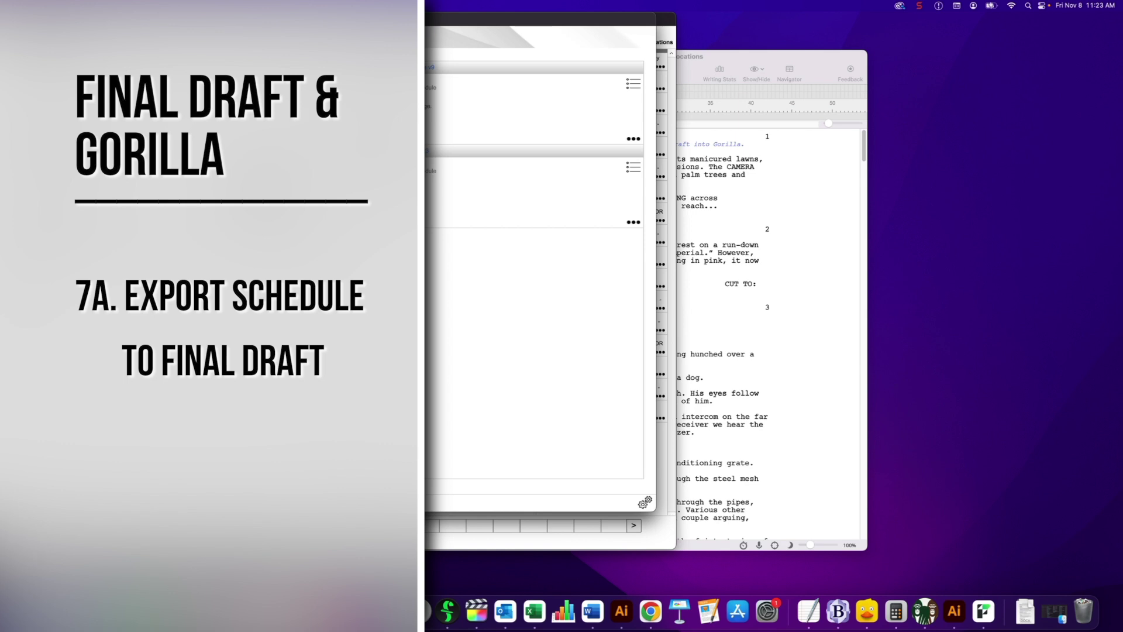
{"action": "left_click", "coordinate": [78, 65]}
{"action": "left_click", "coordinate": [60, 143]}
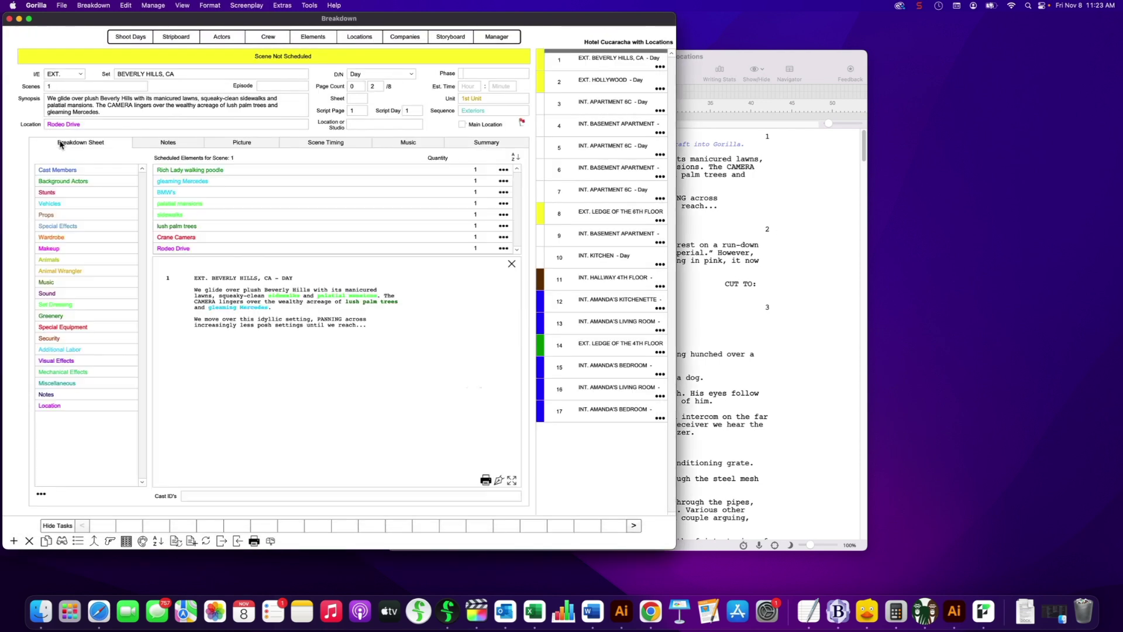
{"action": "left_click", "coordinate": [609, 84]}
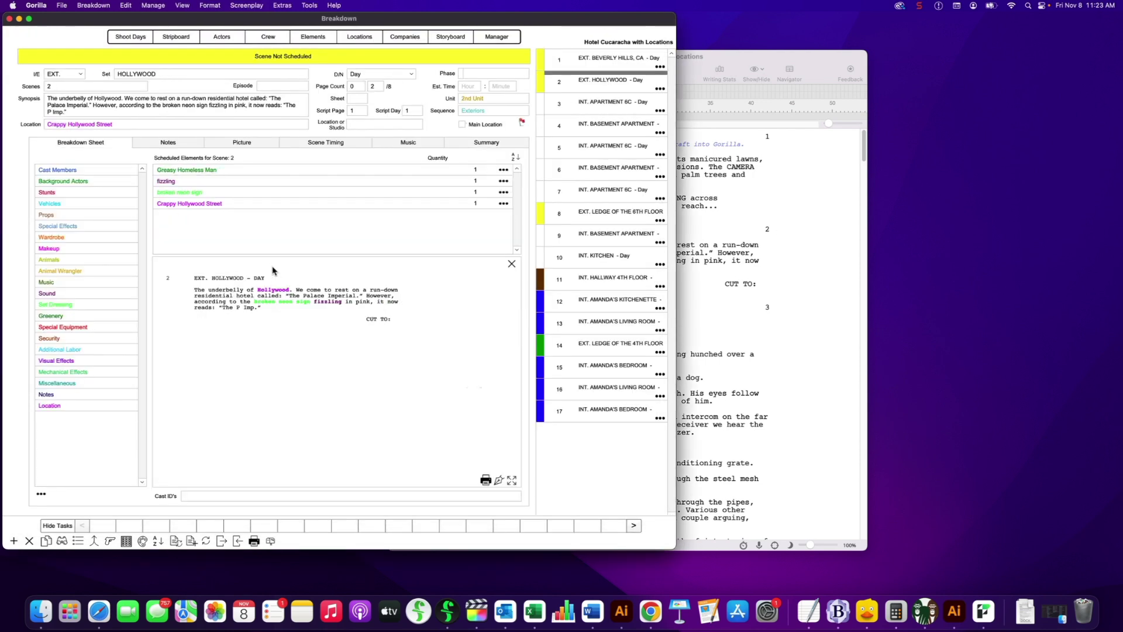
{"action": "left_click", "coordinate": [609, 99]}
Highlight "This is a new line and we see a cat and a dog." in Final Draft's scene 3 and compare it with Gorilla's breakdown.
{"action": "left_click", "coordinate": [828, 313]}
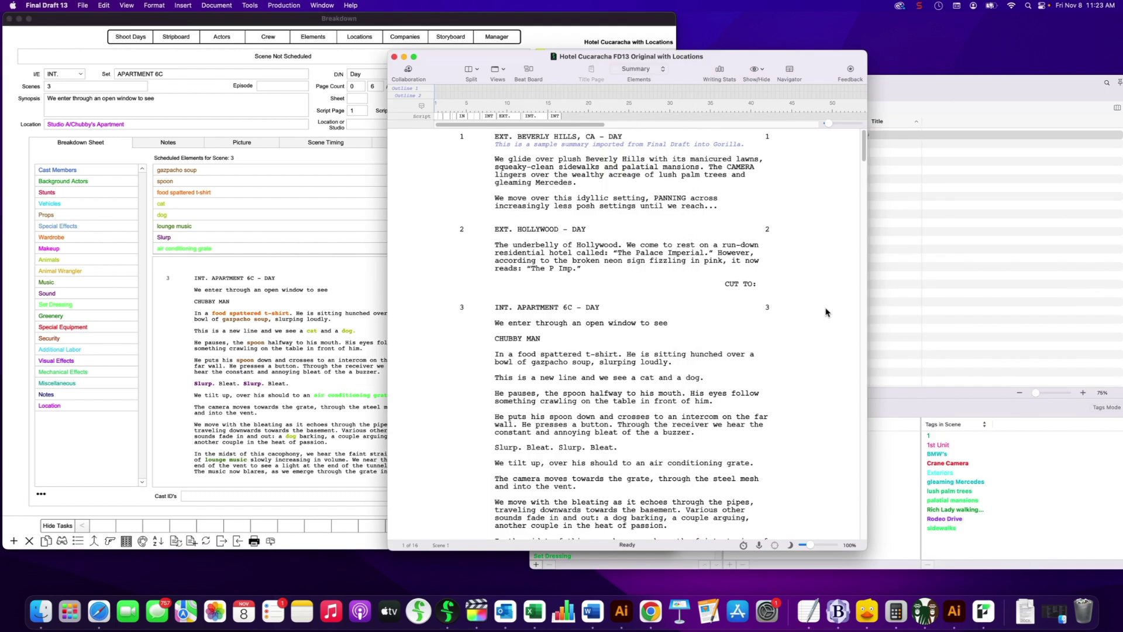
{"action": "scroll", "coordinate": [699, 403], "scroll_direction": "down", "scroll_amount": 3}
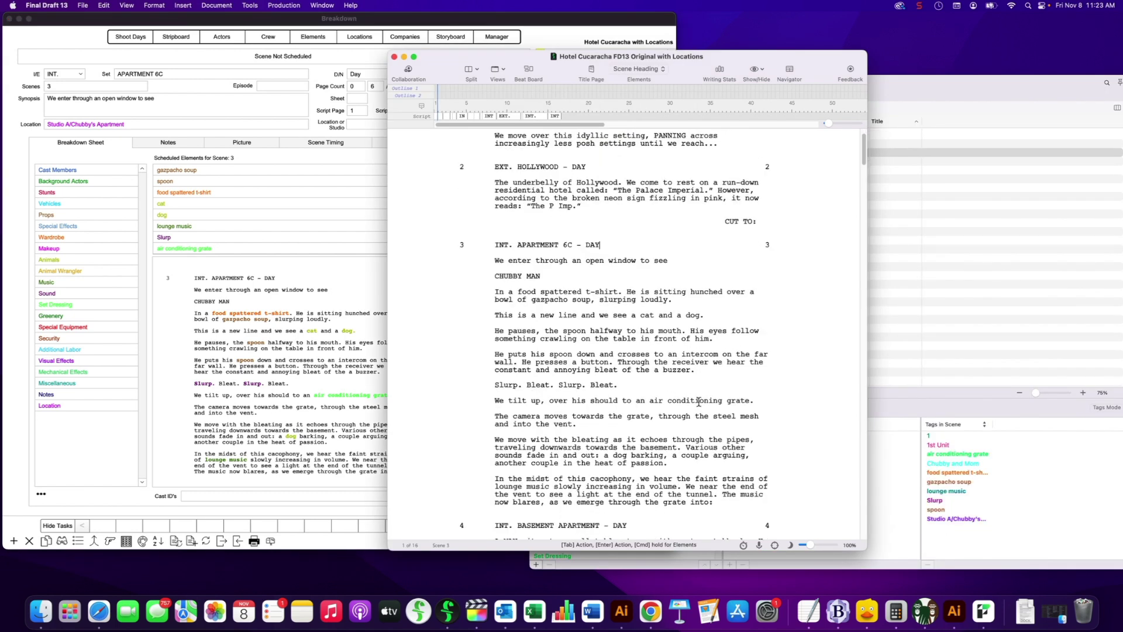
{"action": "scroll", "coordinate": [698, 402], "scroll_direction": "down", "scroll_amount": 4}
{"action": "left_click_drag", "start_coordinate": [712, 227], "coordinate": [451, 233]}
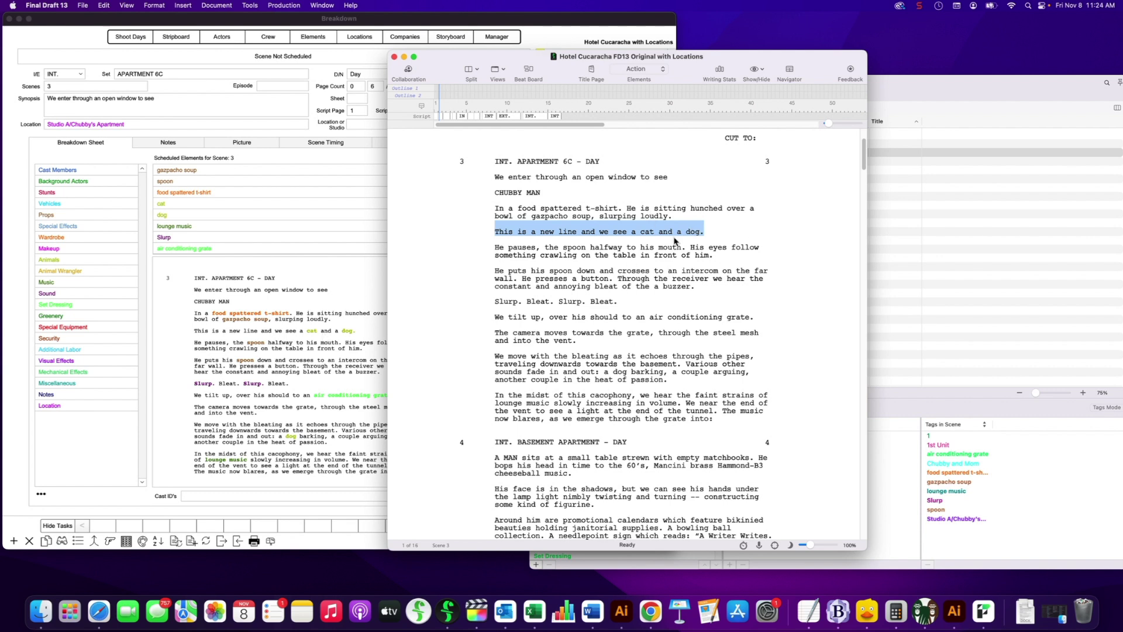
{"action": "left_click", "coordinate": [301, 353]}
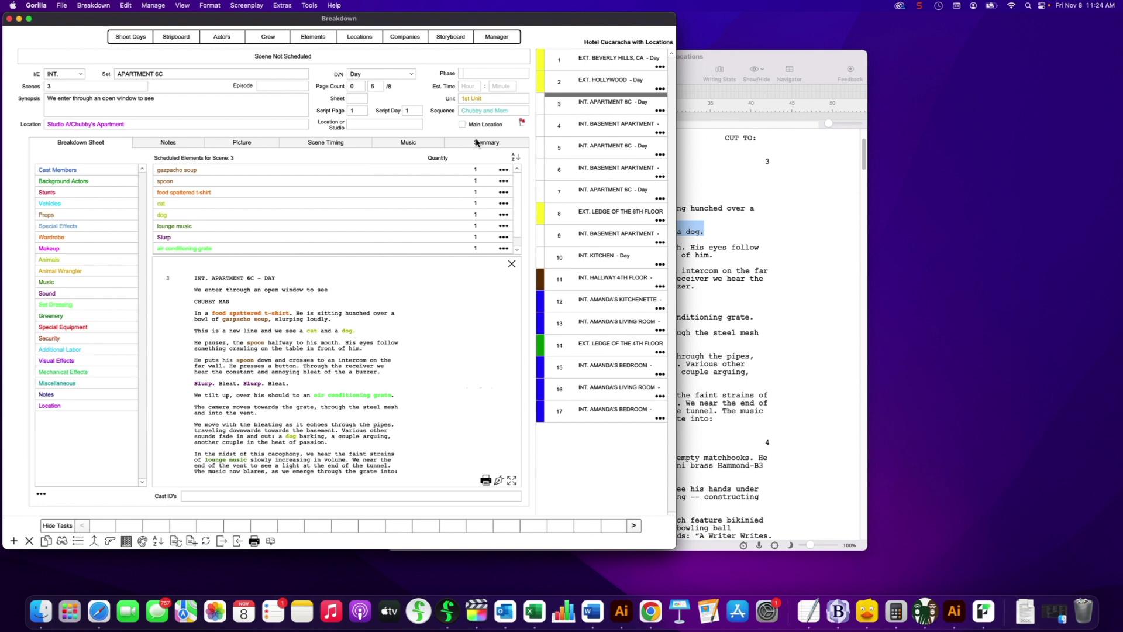
Set the Hotel Cucaracha with Locations schedule to save to Documents with Export to Final Draft (.fdx) or Movie Magic Scheduling enabled.
{"action": "left_click", "coordinate": [499, 39]}
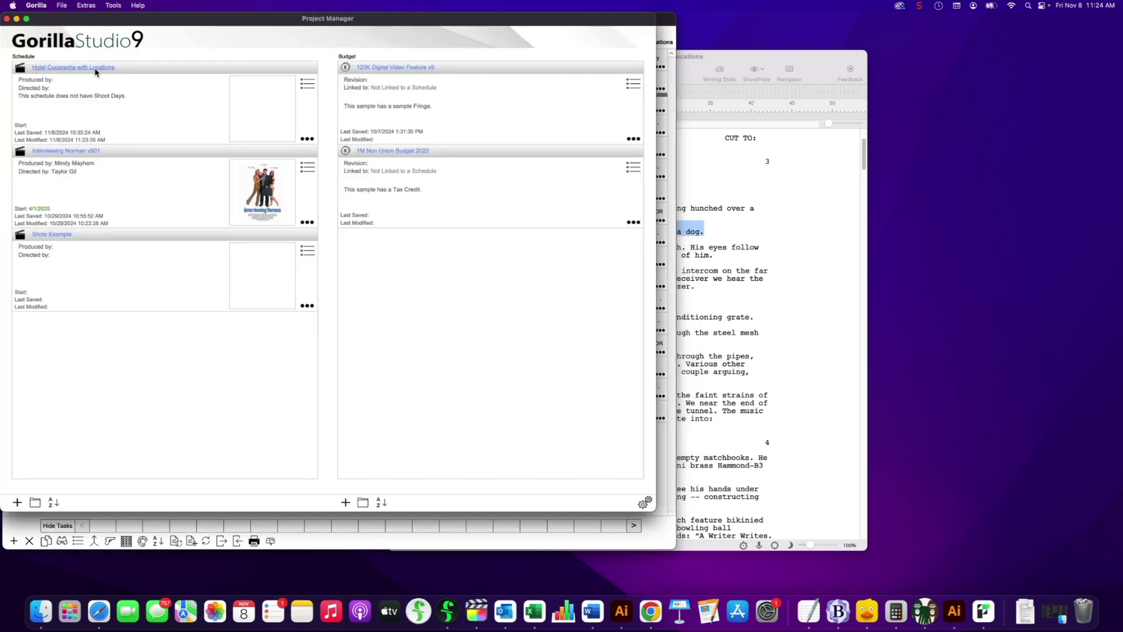
{"action": "left_click", "coordinate": [304, 140]}
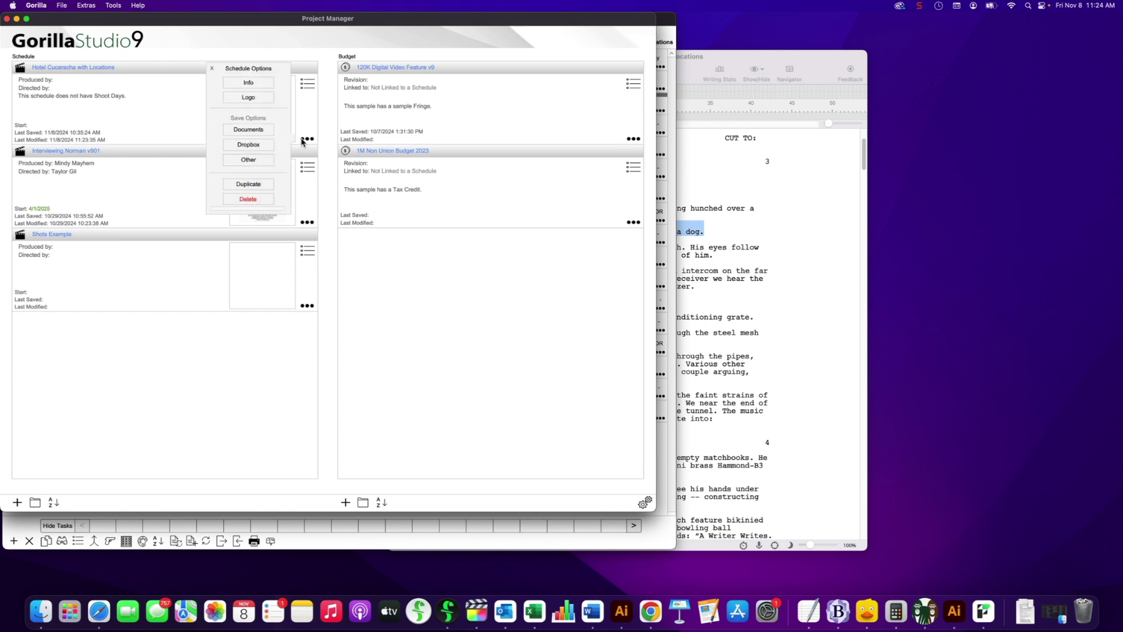
{"action": "left_click", "coordinate": [249, 130]}
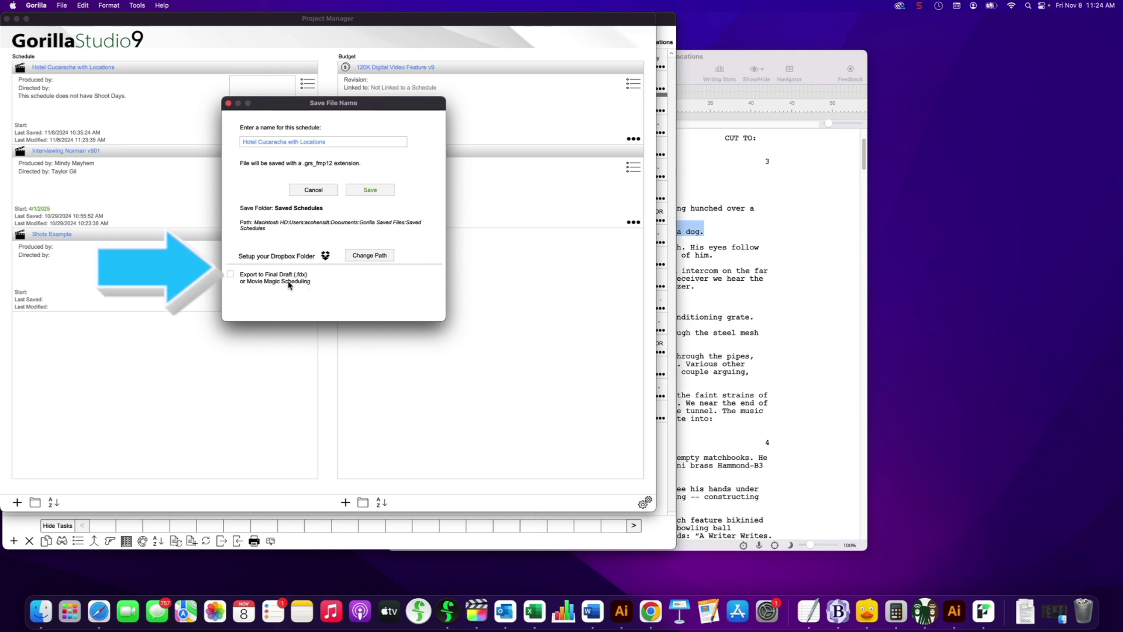
{"action": "left_click", "coordinate": [231, 275]}
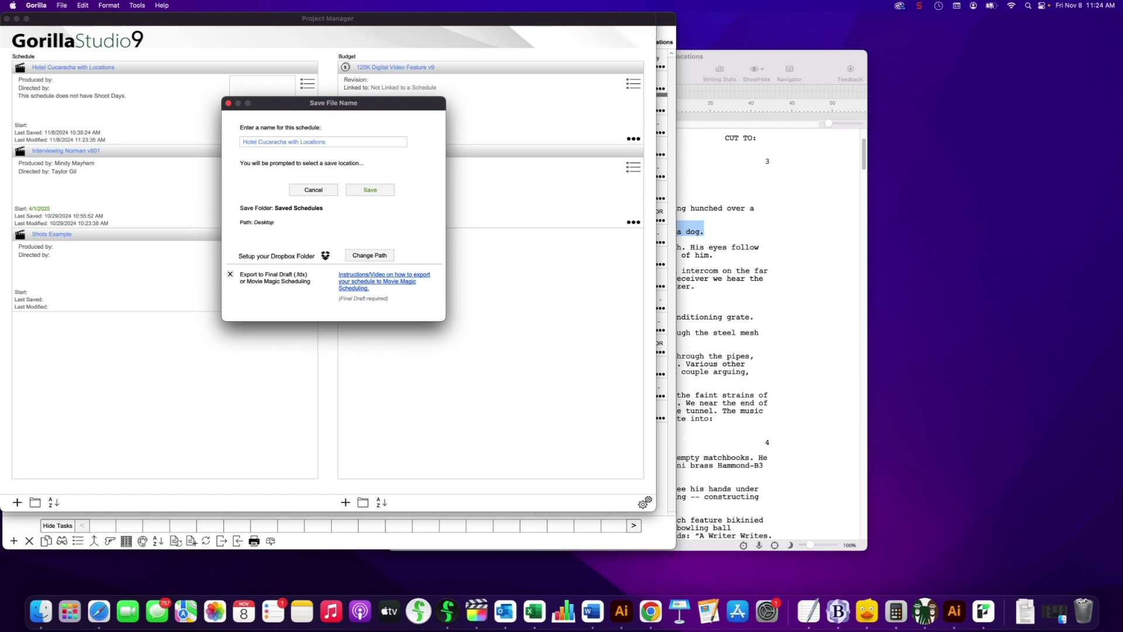
Place Exported from Gorilla.fdx in the open desktop area and open it in Final Draft 13.
{"action": "left_click_drag", "start_coordinate": [1112, 70], "coordinate": [901, 69]}
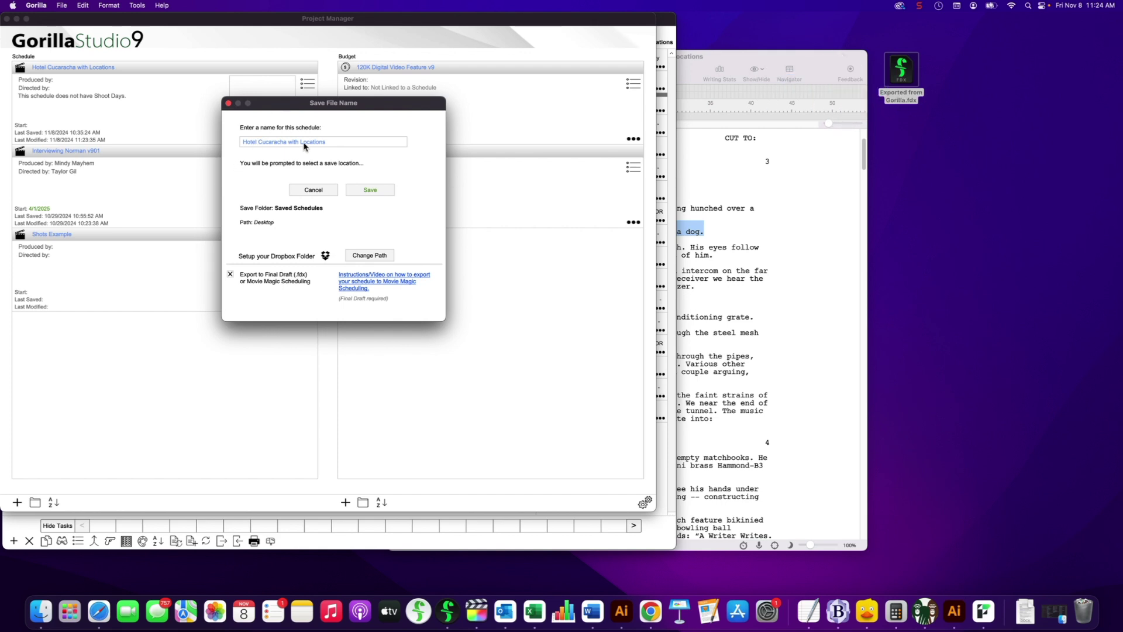
{"action": "left_click", "coordinate": [910, 112]}
{"action": "right_click", "coordinate": [899, 72]}
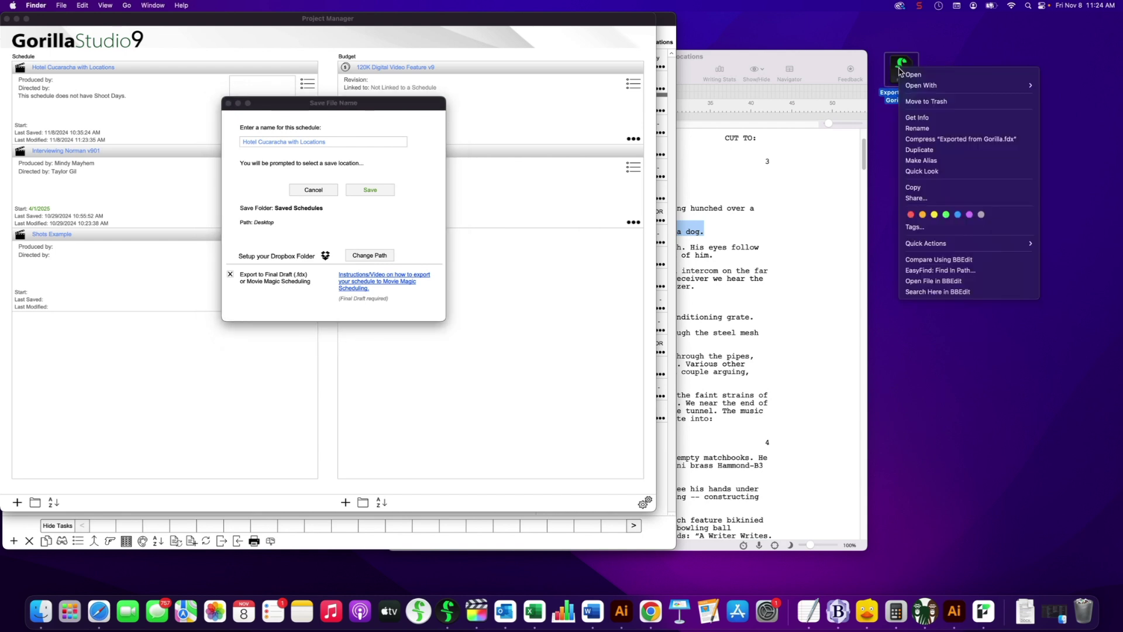
{"action": "mouse_move", "coordinate": [919, 86]}
{"action": "left_click", "coordinate": [836, 86]}
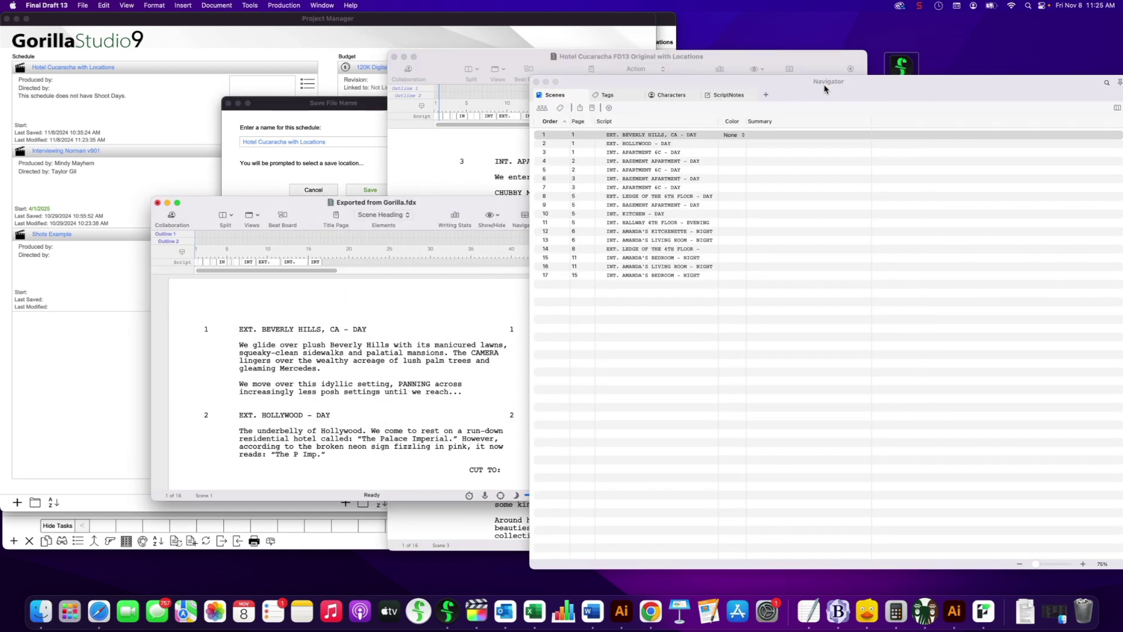
Enlarge the Exported from Gorilla script window and arrange it side by side with the Hotel Cucaracha FD13 Original with Locations script.
{"action": "left_click_drag", "start_coordinate": [442, 203], "coordinate": [378, 28]}
{"action": "left_click_drag", "start_coordinate": [519, 333], "coordinate": [493, 529]}
{"action": "left_click_drag", "start_coordinate": [527, 58], "coordinate": [638, 28]}
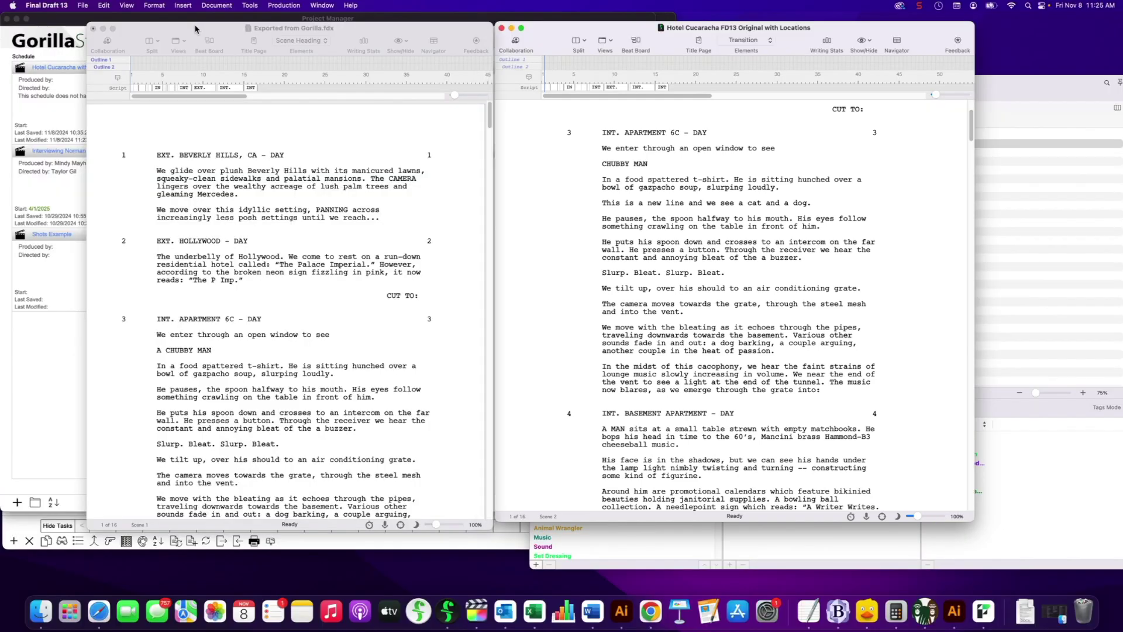
{"action": "left_click", "coordinate": [234, 27]}
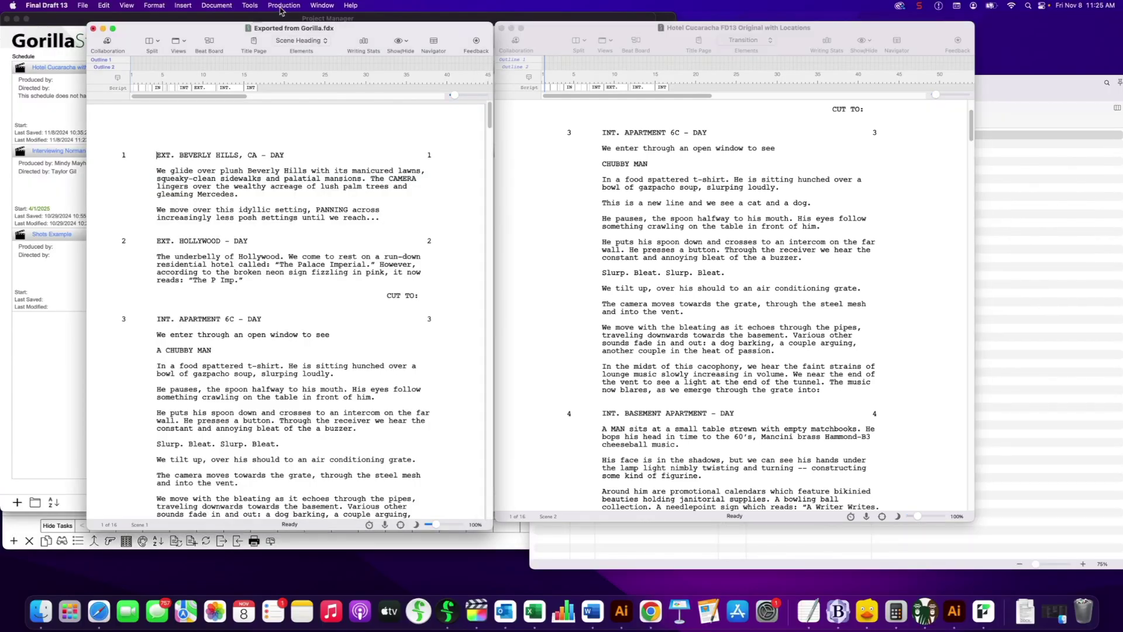
Turn on Tags Mode for the Exported from Gorilla script and compare its tags with the original script's.
{"action": "left_click", "coordinate": [284, 5]}
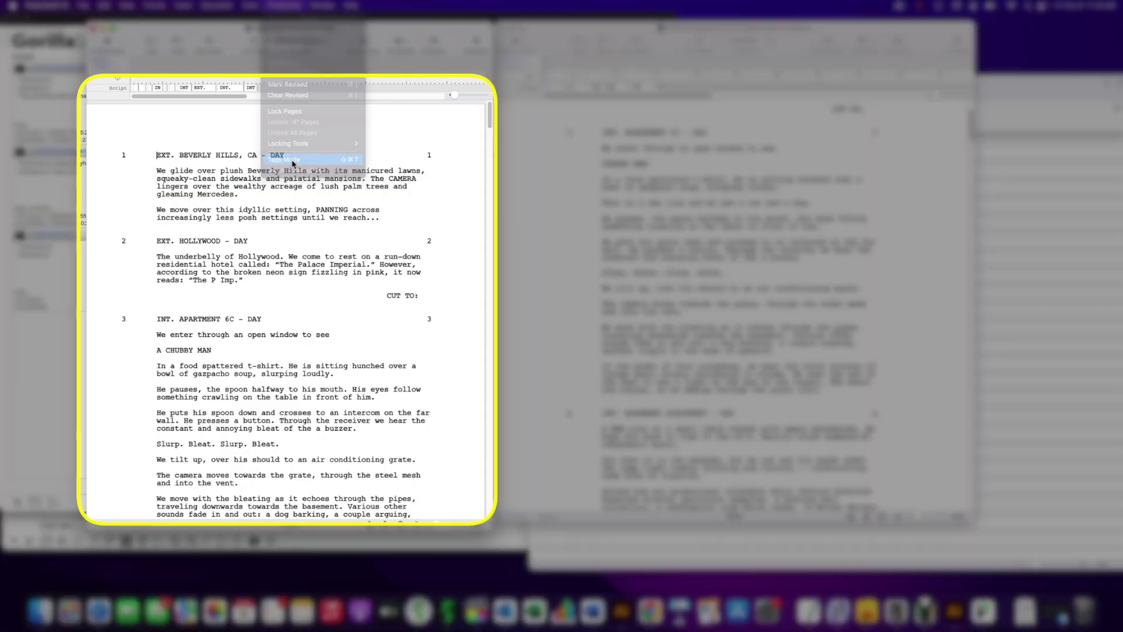
{"action": "left_click", "coordinate": [293, 160]}
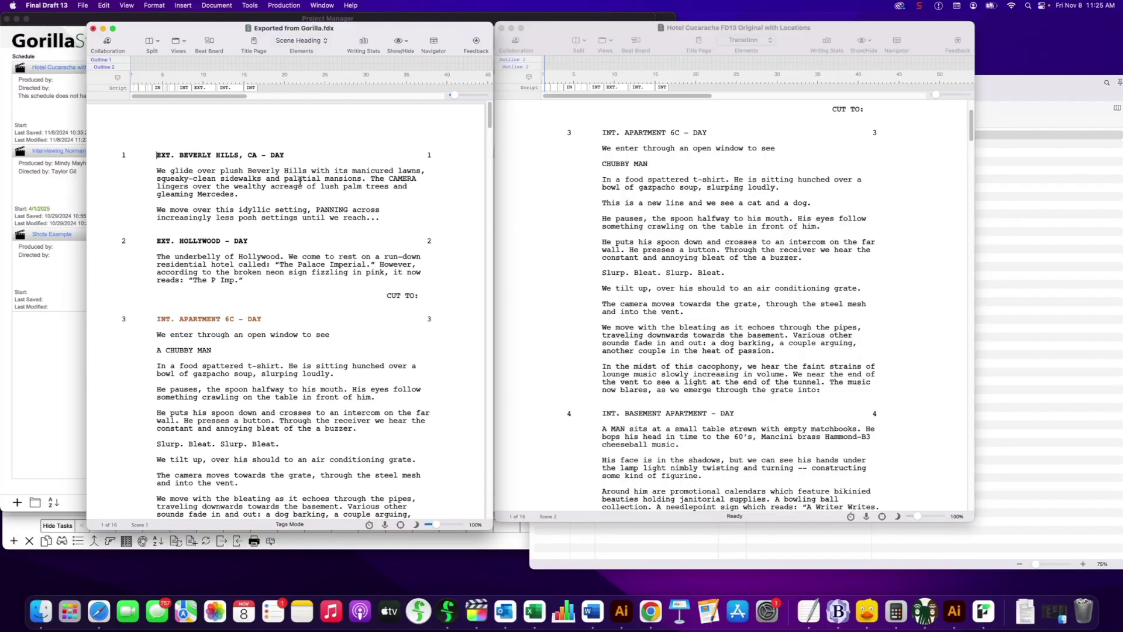
{"action": "left_click", "coordinate": [676, 271]}
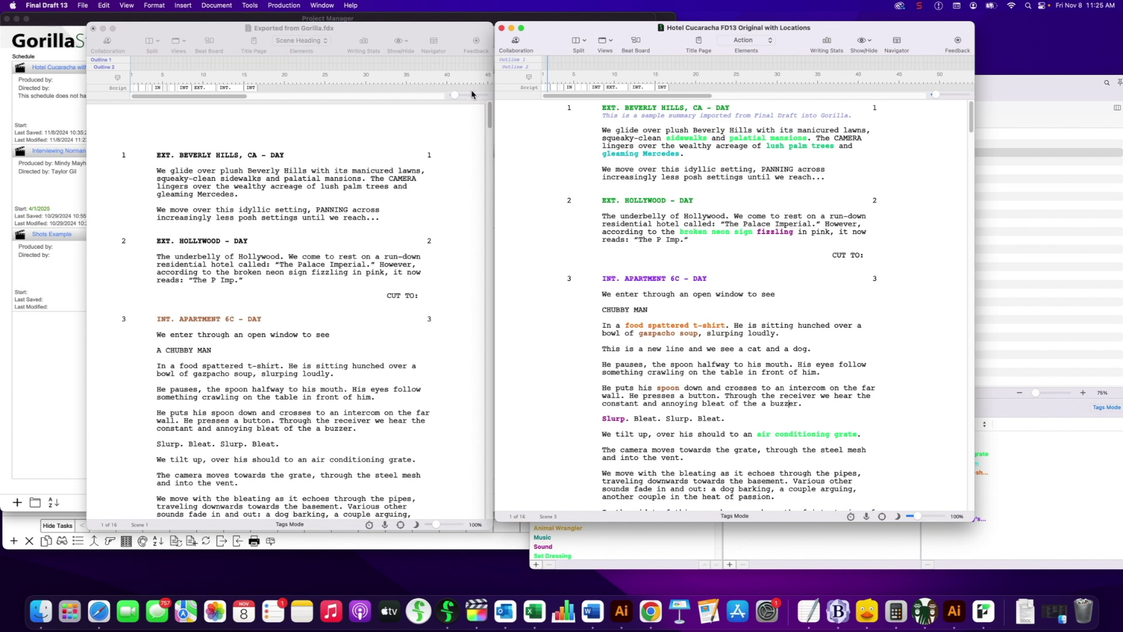
Open the Navigator for the exported script and examine the tags of the EXT. BEVERLY HILLS, CA and EXT. HOLLYWOOD scenes.
{"action": "key", "text": "super+alt+n"}
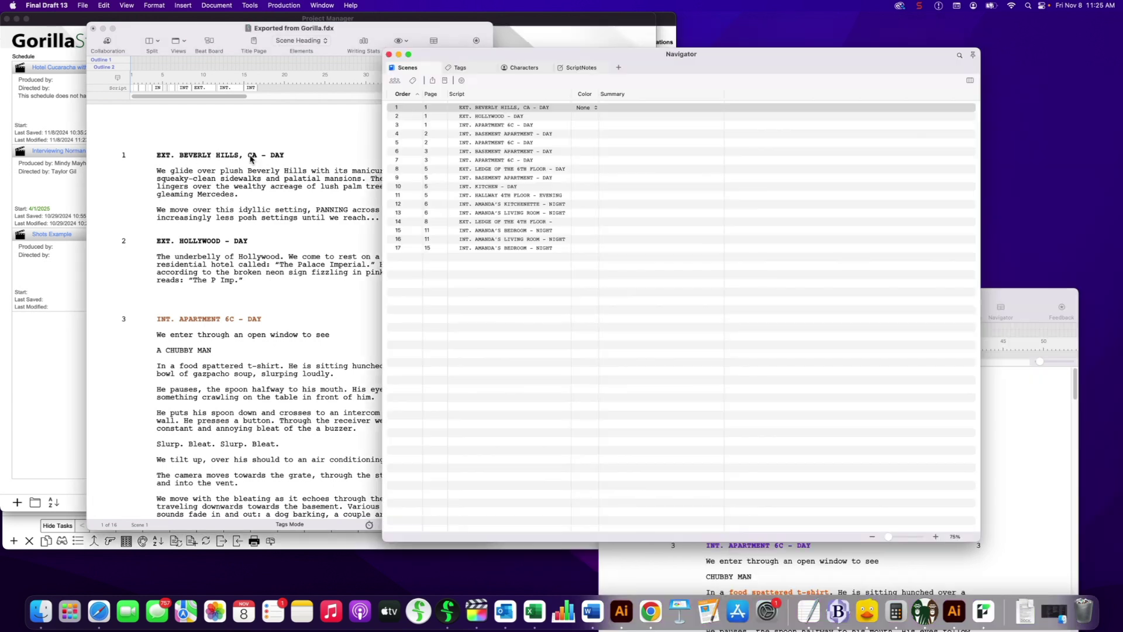
{"action": "left_click", "coordinate": [512, 108]}
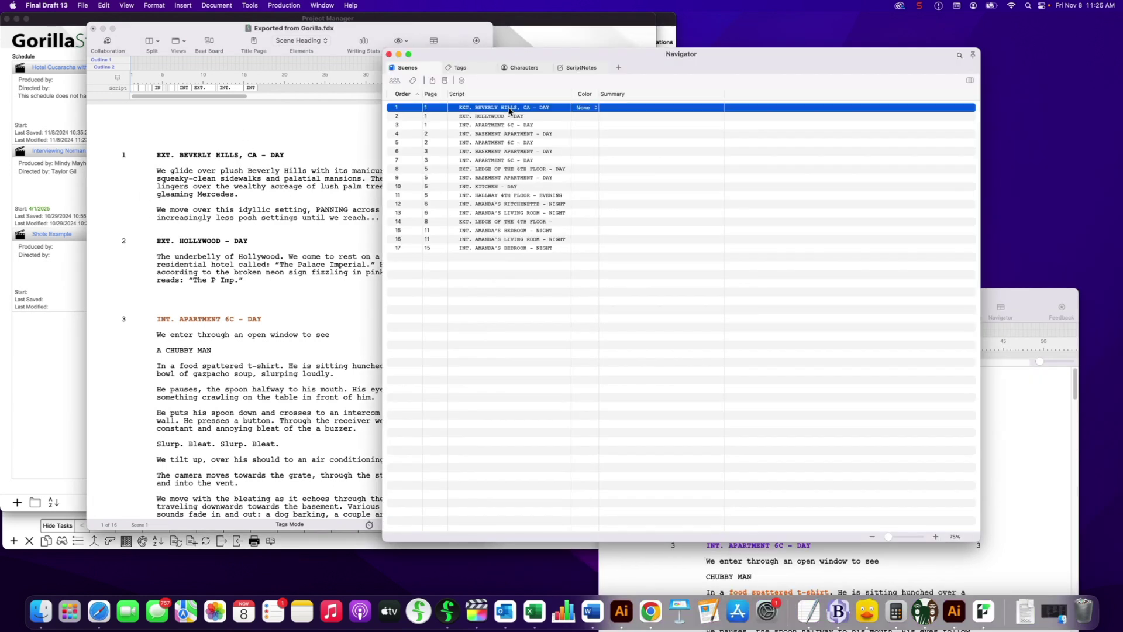
{"action": "left_click", "coordinate": [413, 80]}
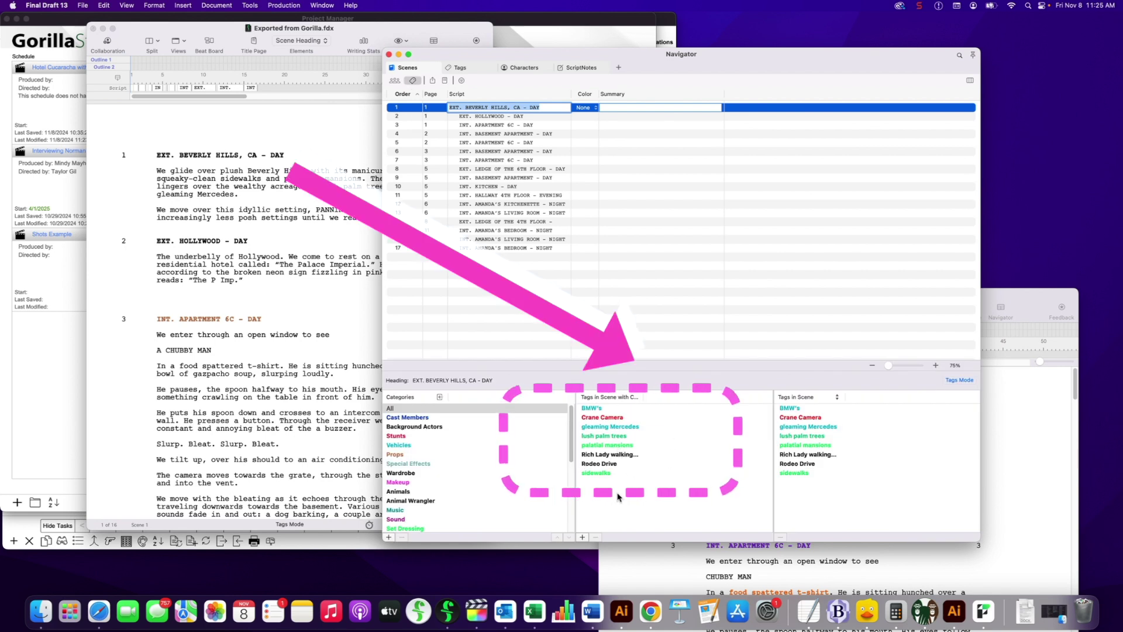
{"action": "left_click", "coordinate": [488, 117]}
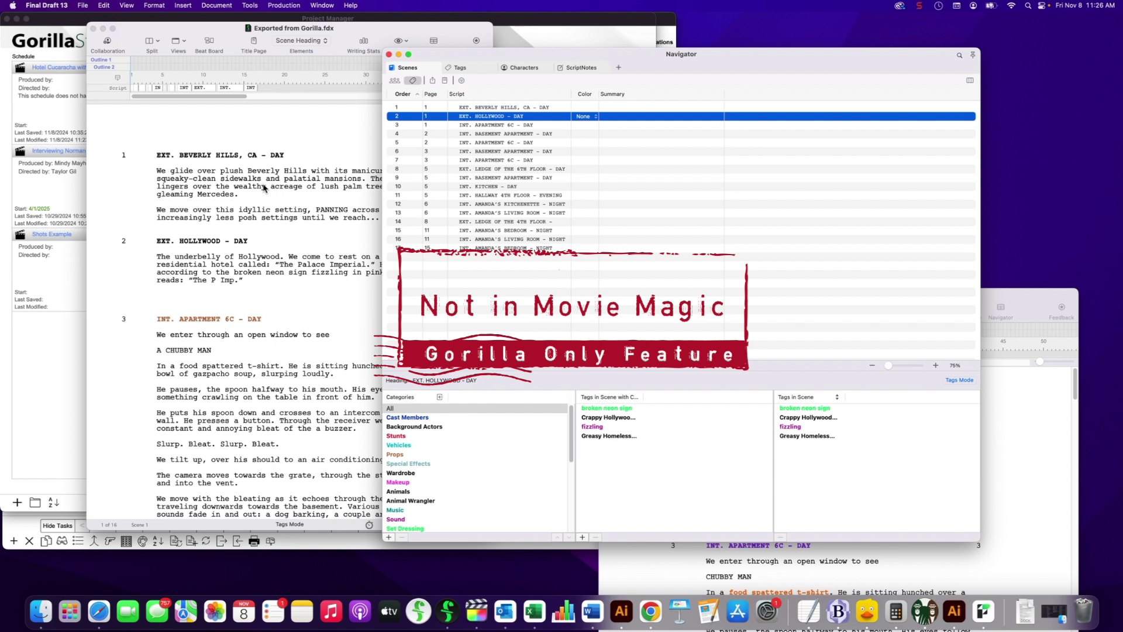
{"action": "left_click", "coordinate": [323, 138]}
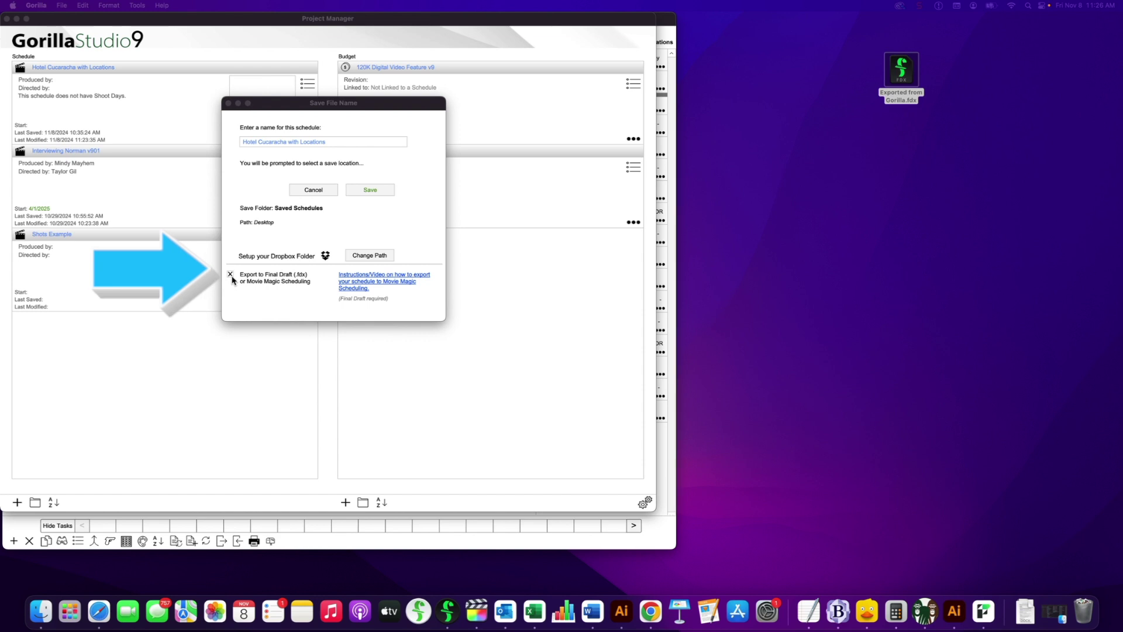
In Gorilla, proceed with saving the Hotel Cucaracha with Locations schedule to bring up the .fdx export choices.
{"action": "left_click", "coordinate": [370, 192]}
{"action": "left_click", "coordinate": [372, 193]}
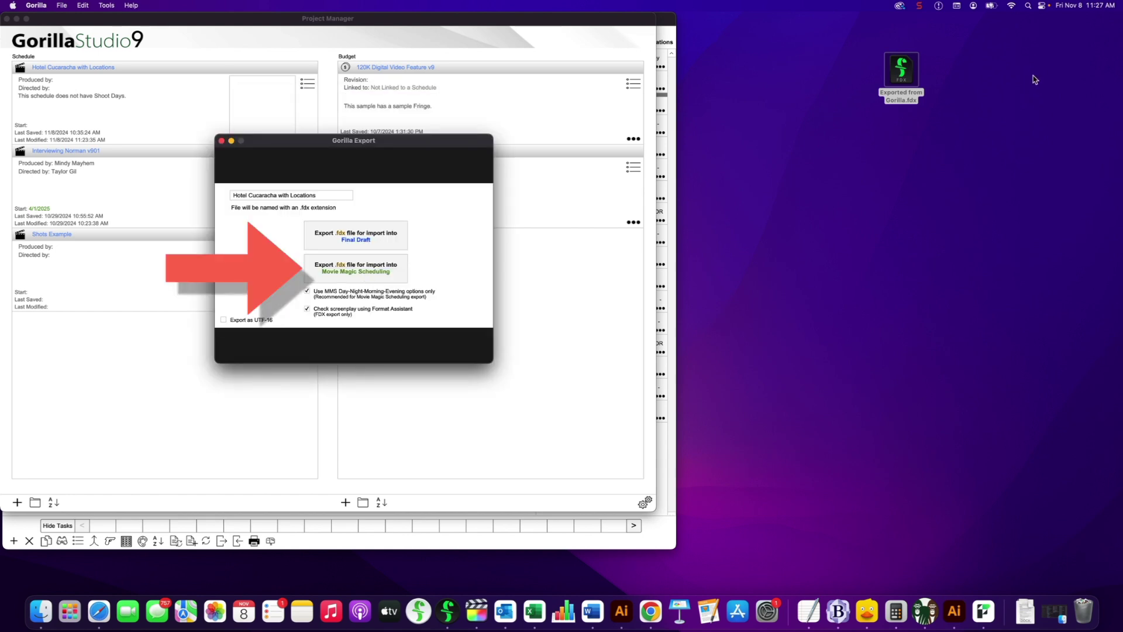
Reposition Exported from Gorilla.fdx on the desktop and open Exported from Gorilla for MMS.fdx in Final Draft 13.
{"action": "left_click_drag", "start_coordinate": [902, 69], "coordinate": [730, 58]}
{"action": "left_click", "coordinate": [731, 112]}
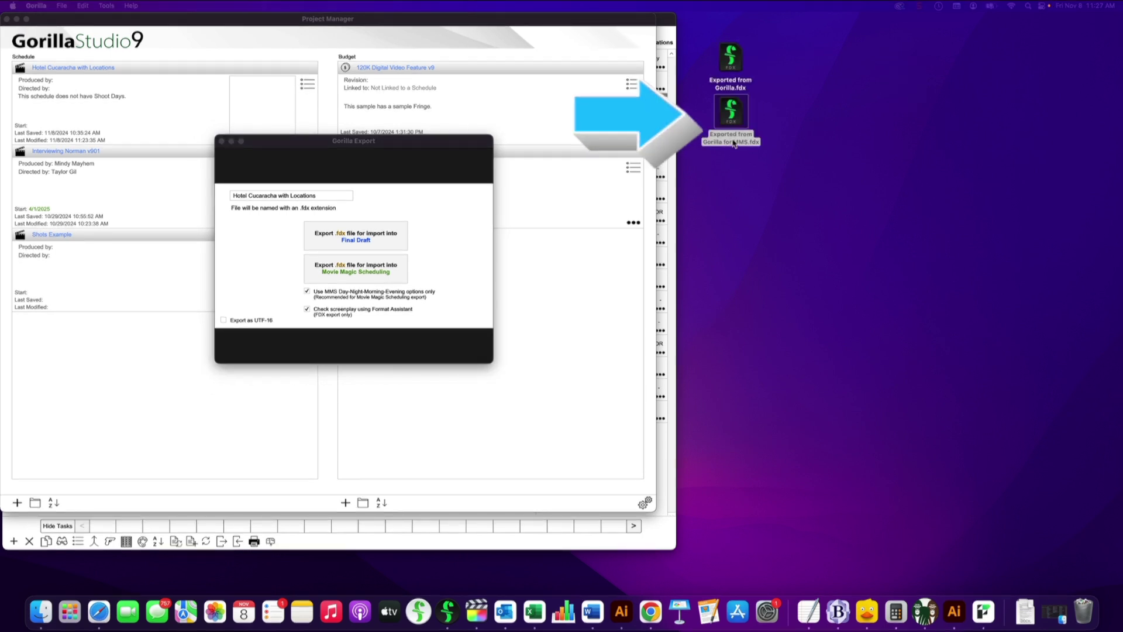
{"action": "right_click", "coordinate": [735, 107]}
{"action": "mouse_move", "coordinate": [770, 123]}
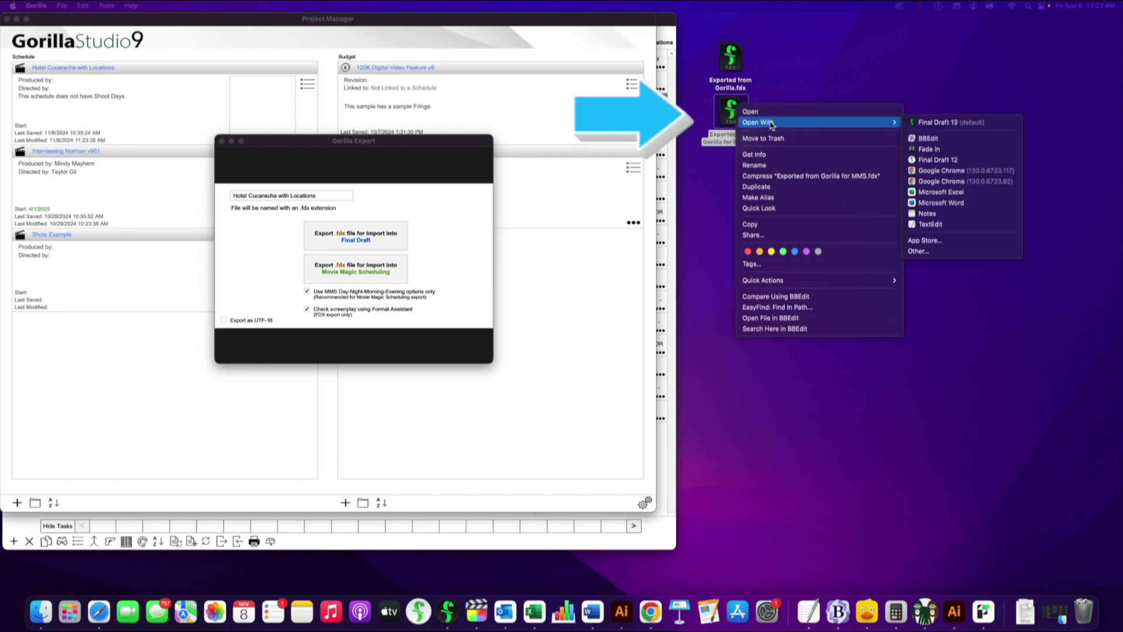
{"action": "left_click", "coordinate": [964, 120]}
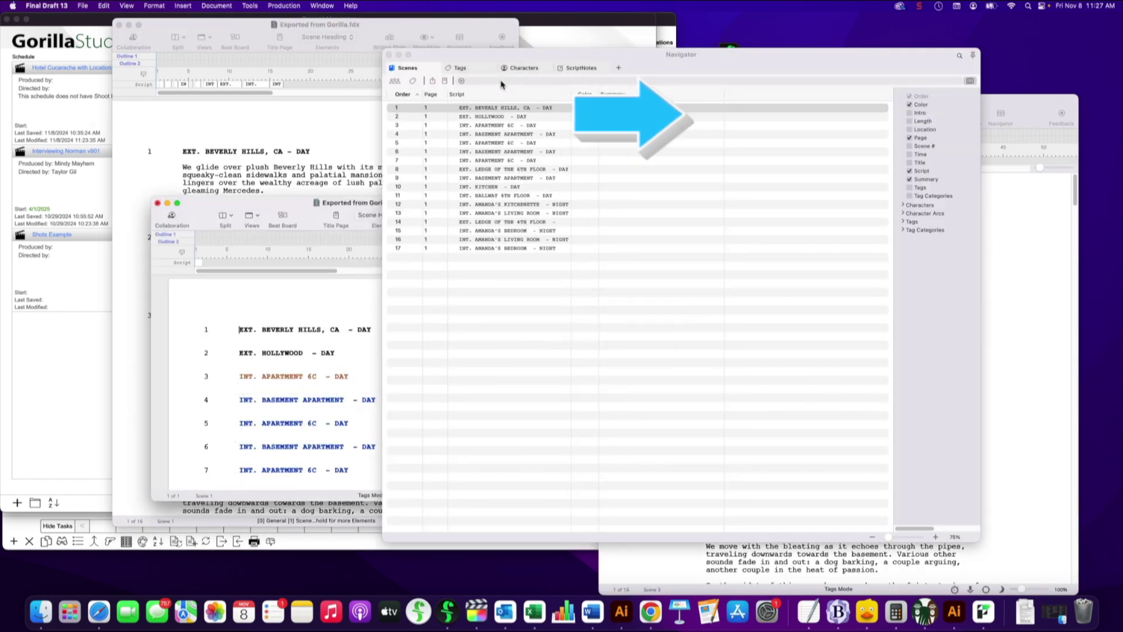
Enlarge the Exported from Gorilla for MMS script window and examine the tags of scenes 1 to 3 in the Navigator.
{"action": "left_click_drag", "start_coordinate": [300, 214], "coordinate": [509, 33]}
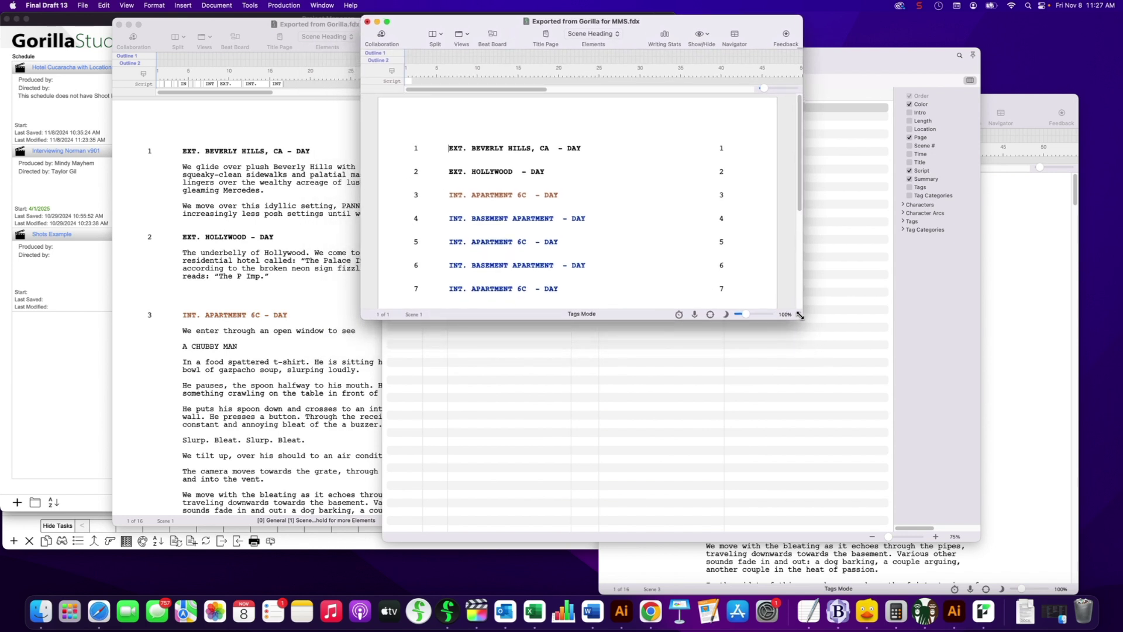
{"action": "left_click_drag", "start_coordinate": [801, 319], "coordinate": [817, 545]}
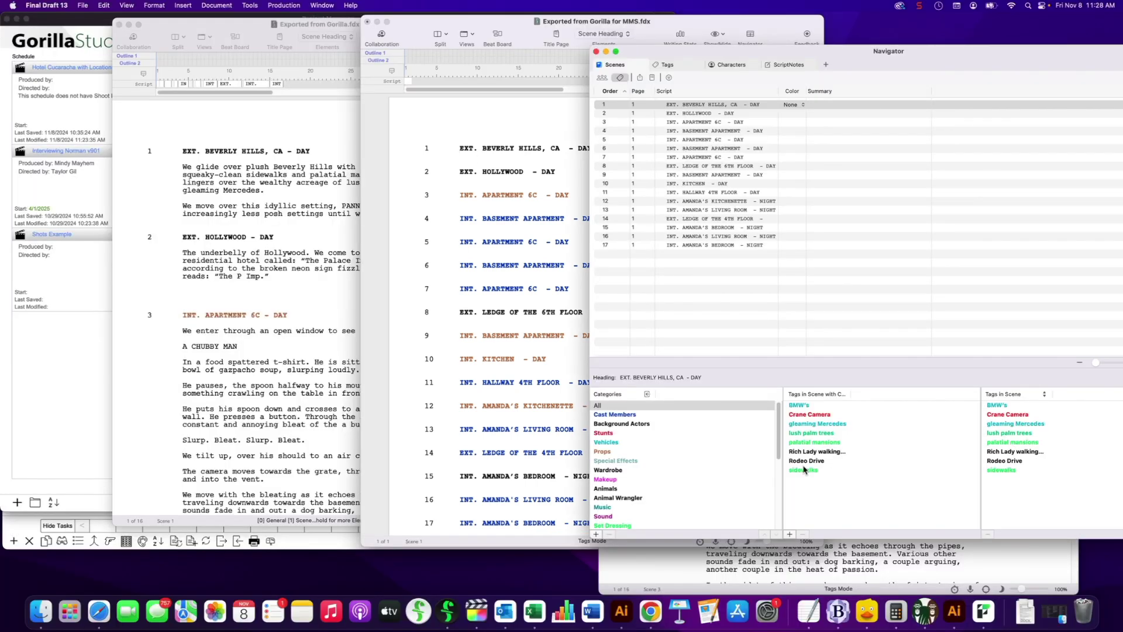
{"action": "left_click", "coordinate": [713, 114]}
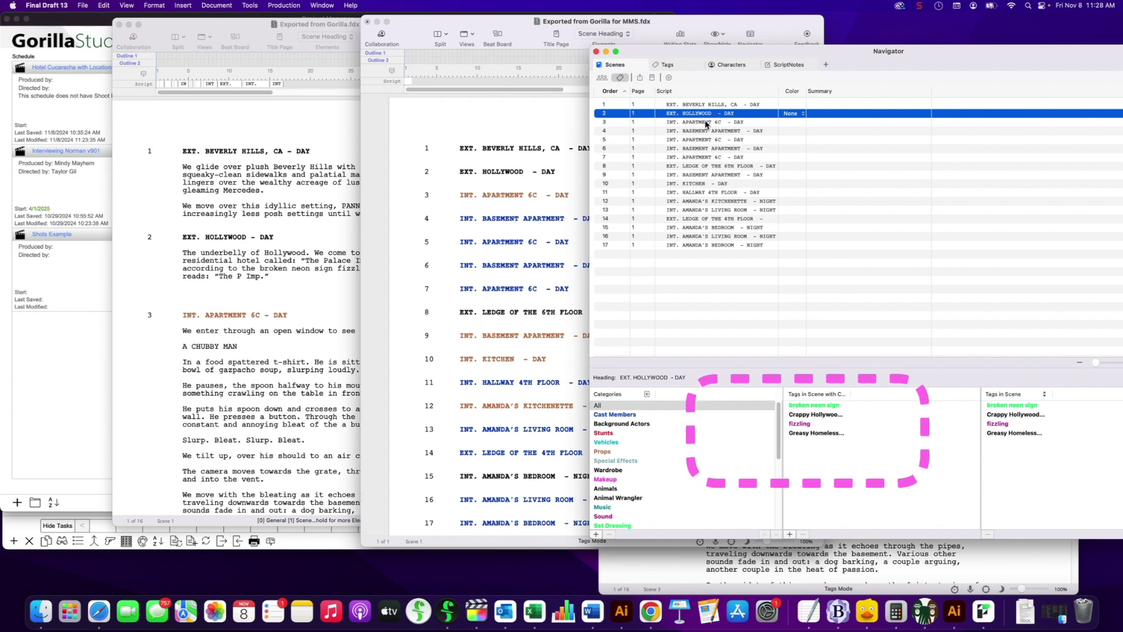
{"action": "left_click", "coordinate": [706, 122]}
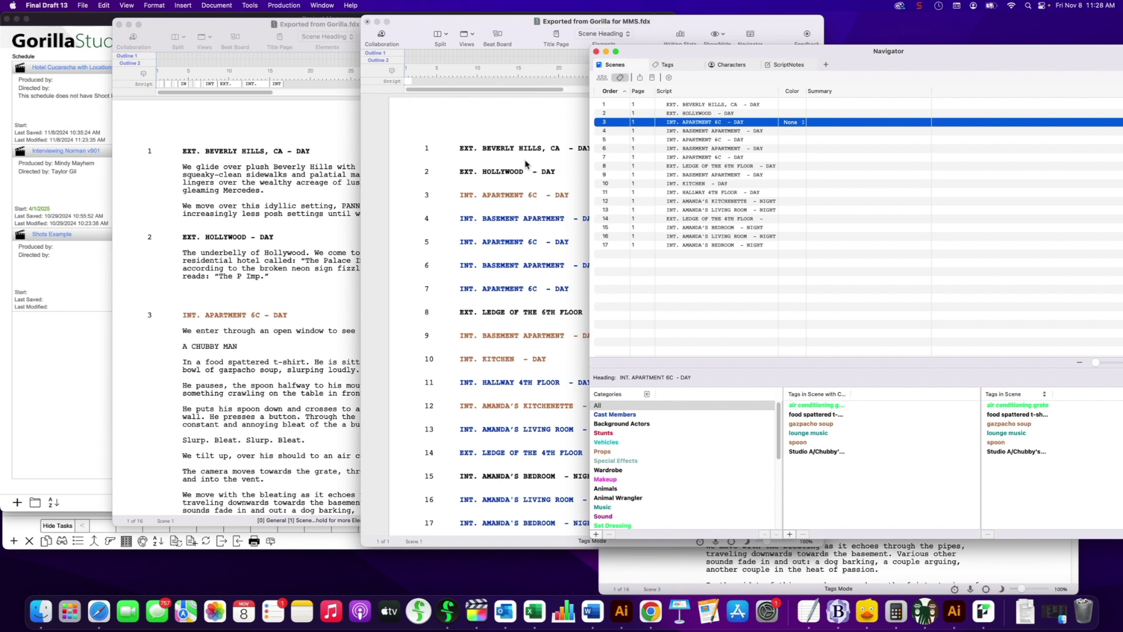
Export the Exported from Gorilla for MMS script to the desktop in the Scheduling Export (*.sex) format, keeping its file name.
{"action": "left_click_drag", "start_coordinate": [513, 29], "coordinate": [338, 32]}
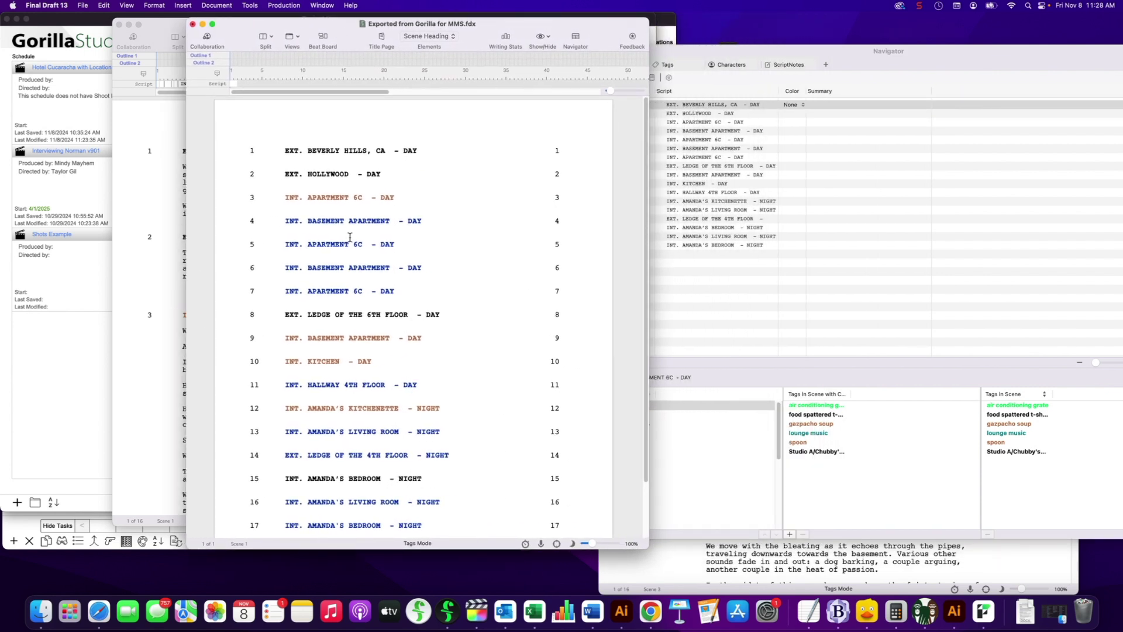
{"action": "left_click", "coordinate": [83, 6]}
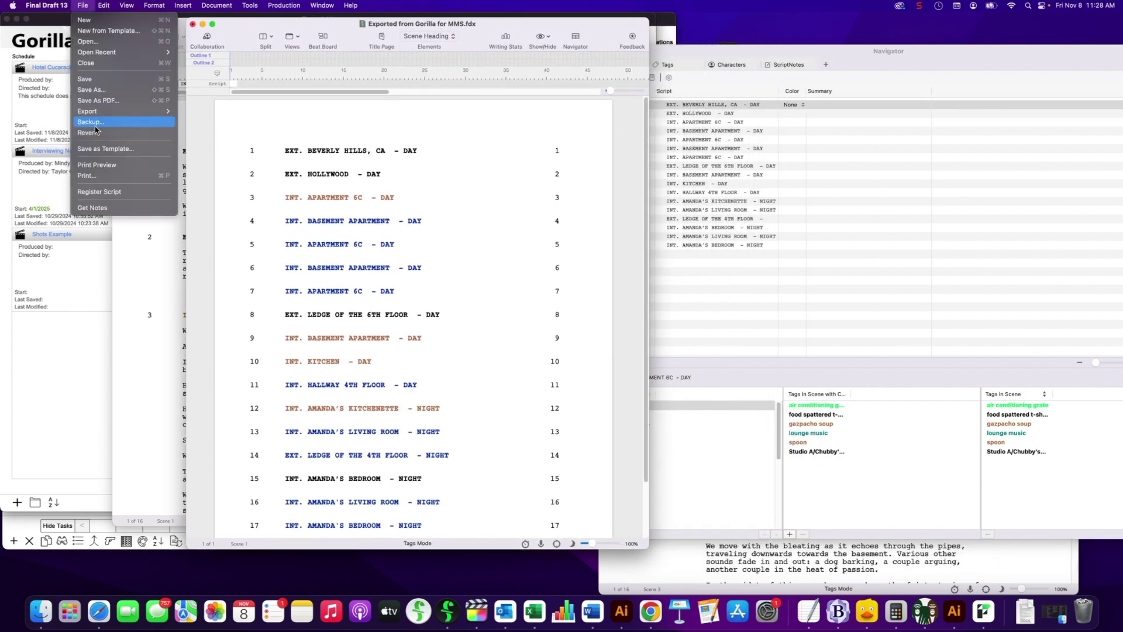
{"action": "mouse_move", "coordinate": [101, 112]}
{"action": "left_click", "coordinate": [193, 111]}
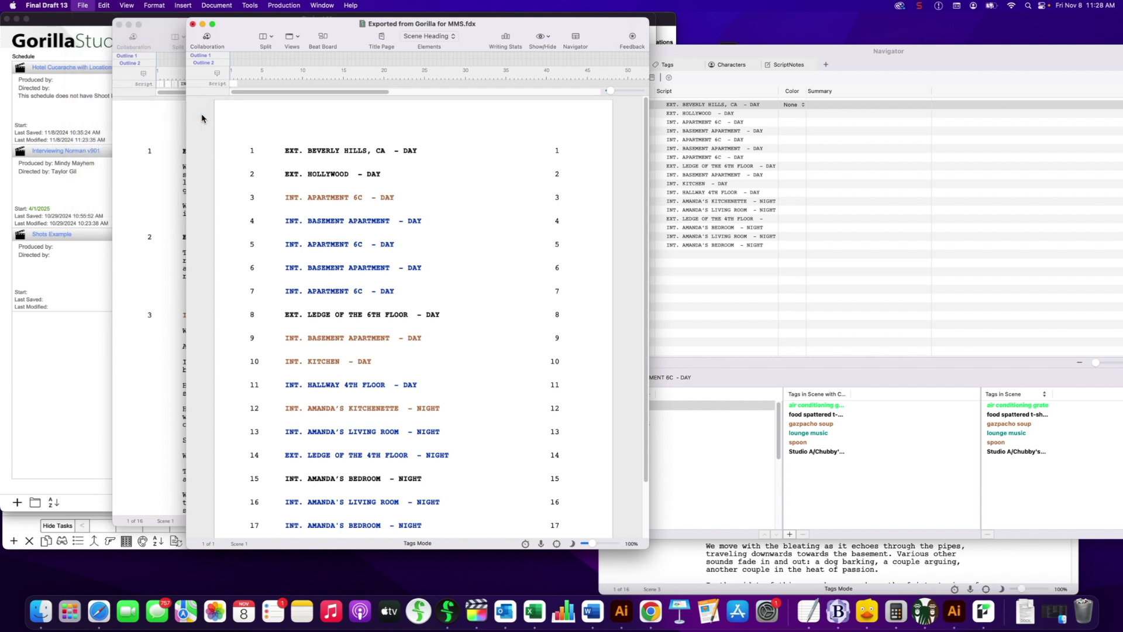
{"action": "left_click", "coordinate": [480, 448]}
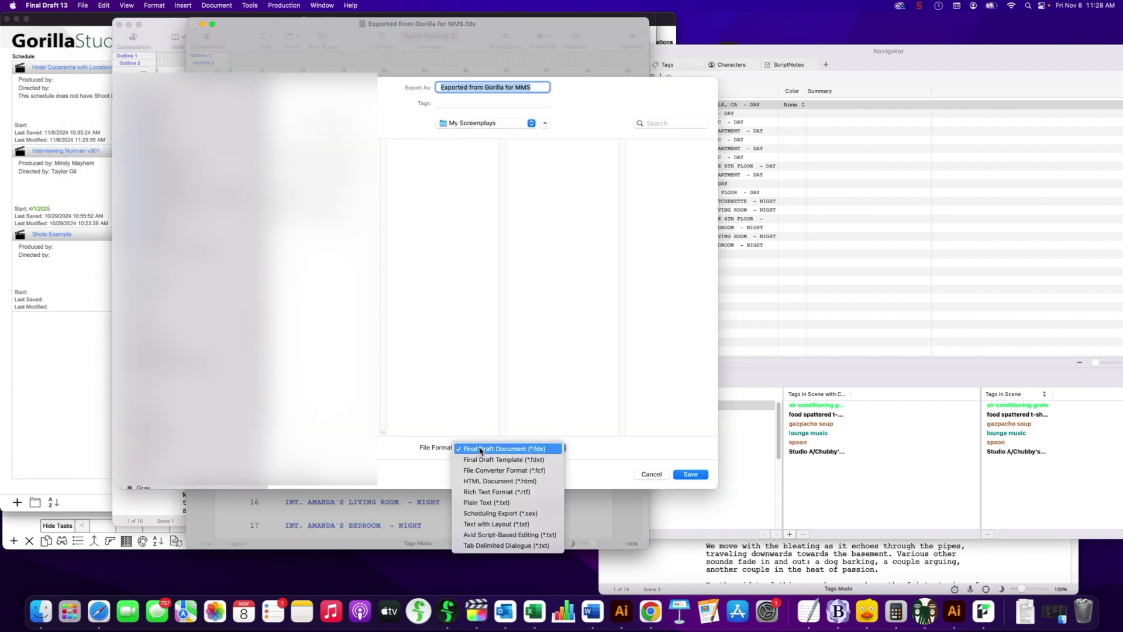
{"action": "left_click", "coordinate": [500, 513]}
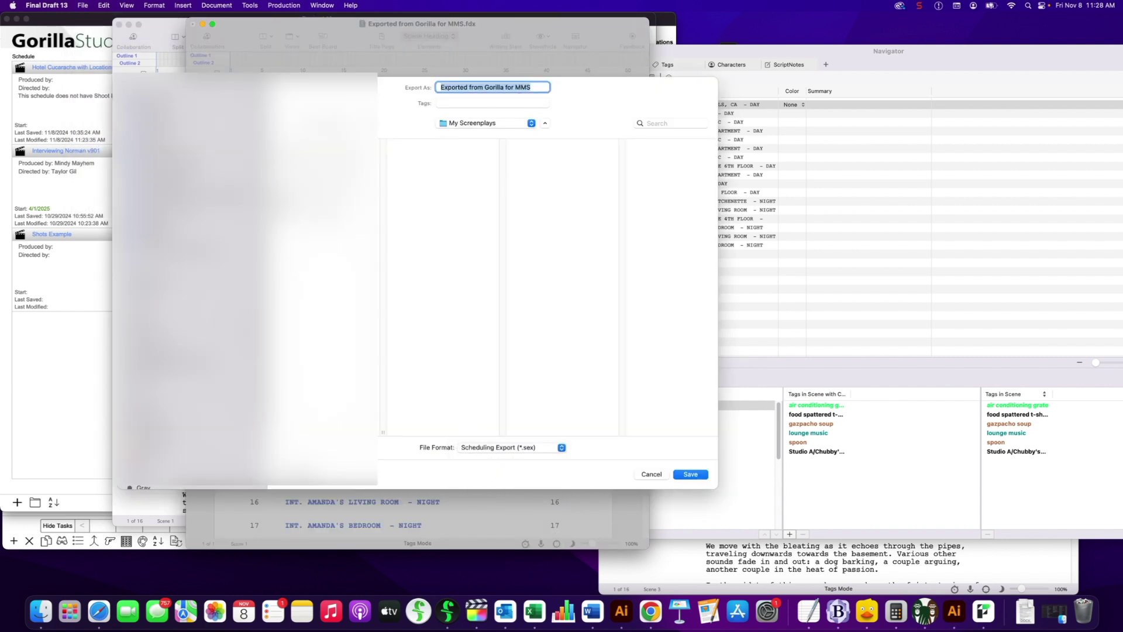
{"action": "left_click", "coordinate": [191, 140]}
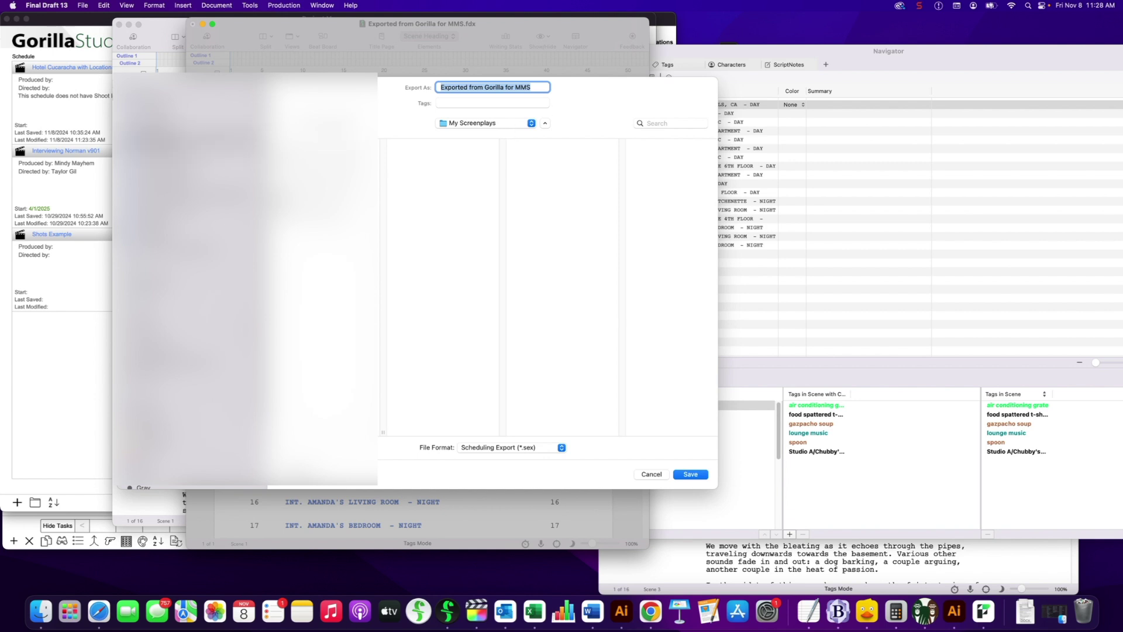
{"action": "left_click", "coordinate": [292, 210]}
{"action": "left_click", "coordinate": [687, 475]}
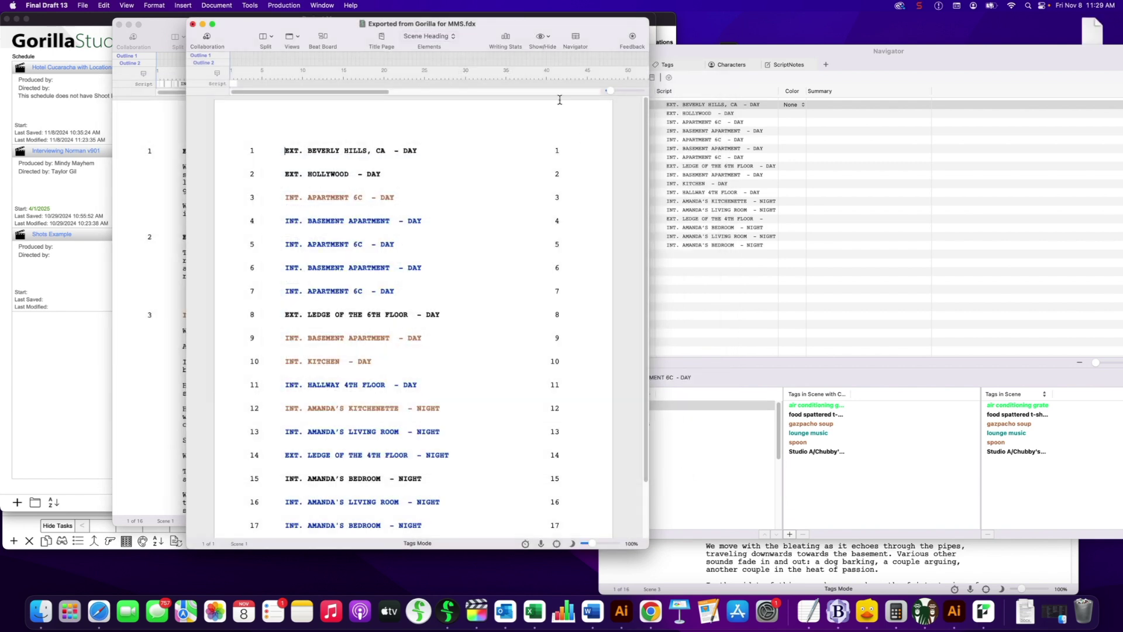
Quit Final Draft and place the exported scheduling file beneath the two .fdx files on the desktop.
{"action": "key", "text": "super+q"}
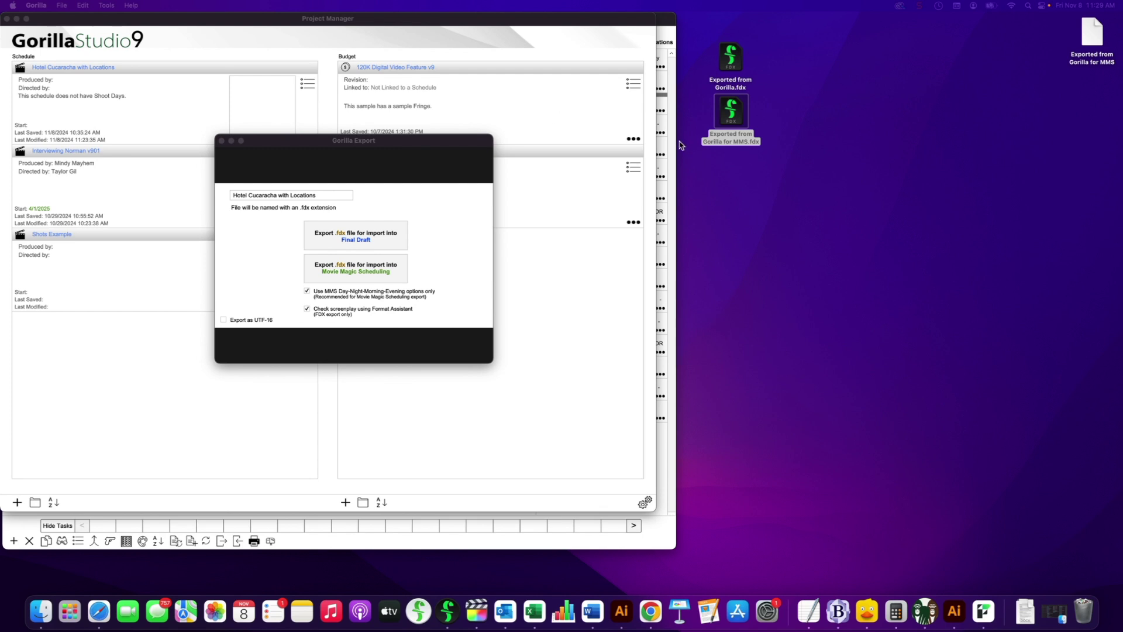
{"action": "left_click_drag", "start_coordinate": [1093, 36], "coordinate": [734, 173]}
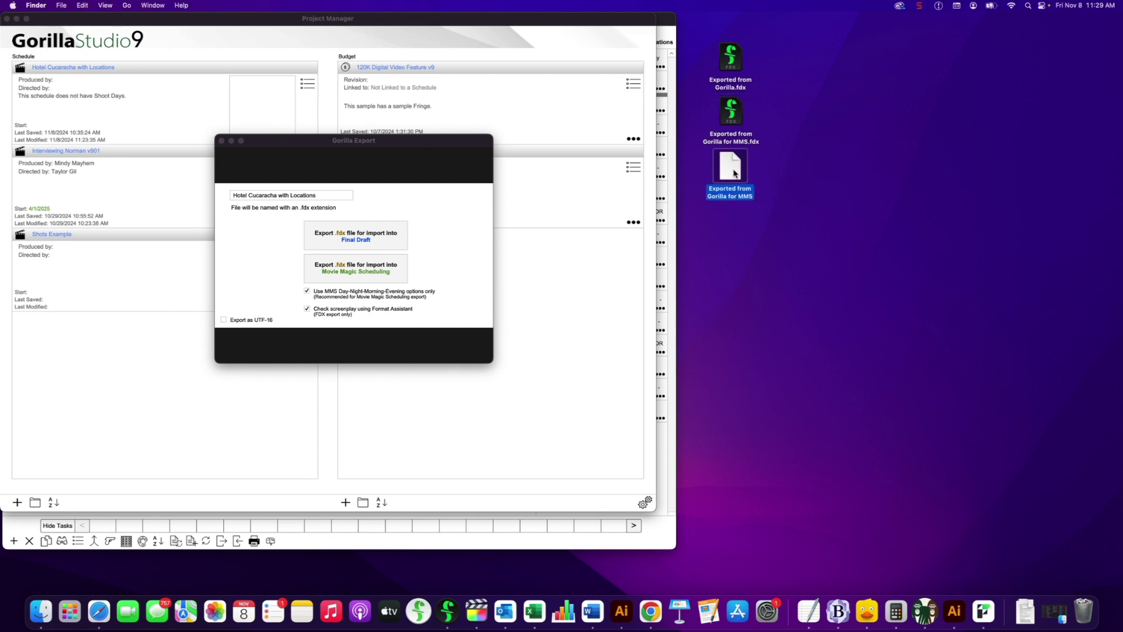